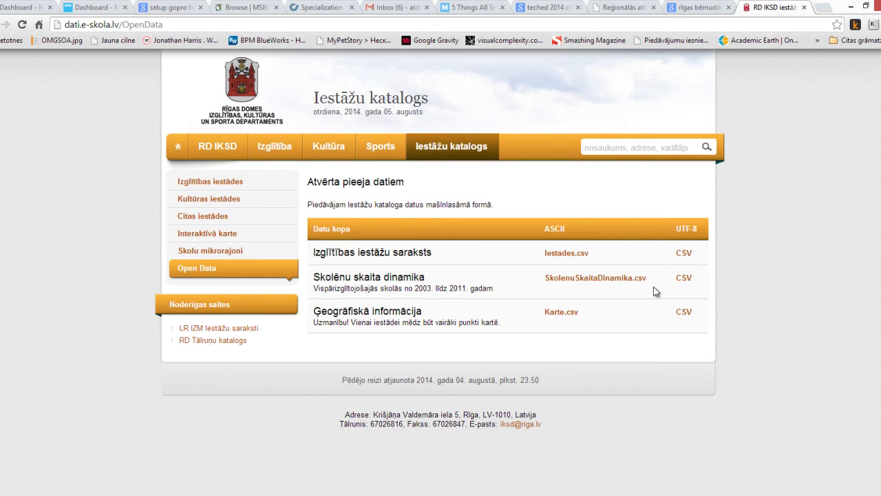
# - Copy the address of the UTF-8 CSV link for Izglītības iestāžu saraksts and switch to the skolas.xlsx workbook in Excel
pyautogui.rightClick(683, 252)
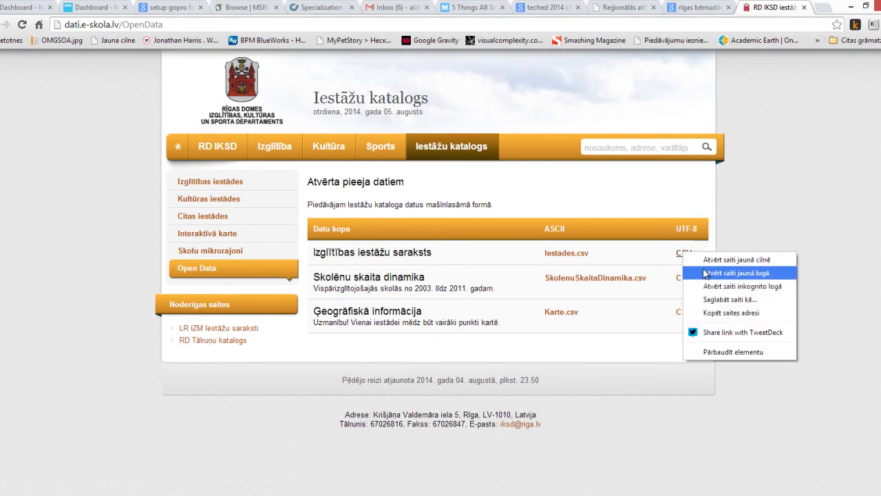
pyautogui.click(726, 312)
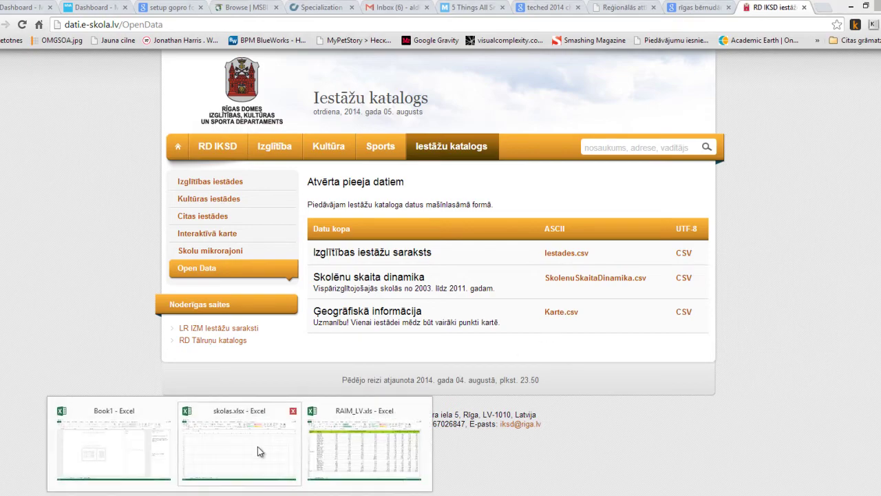
pyautogui.click(274, 451)
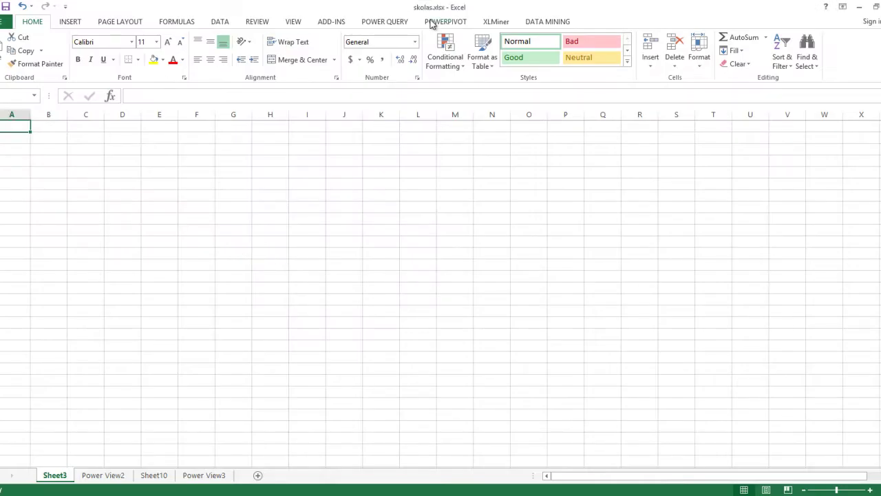
pyautogui.click(383, 22)
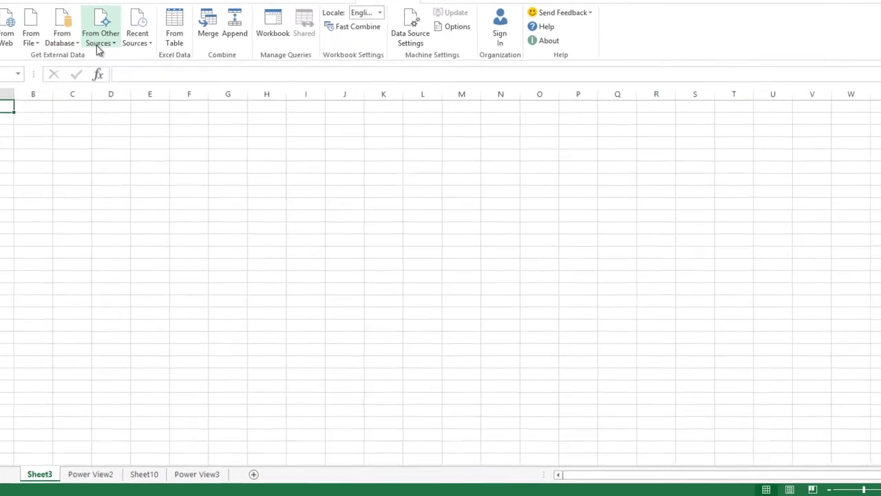
pyautogui.click(5, 33)
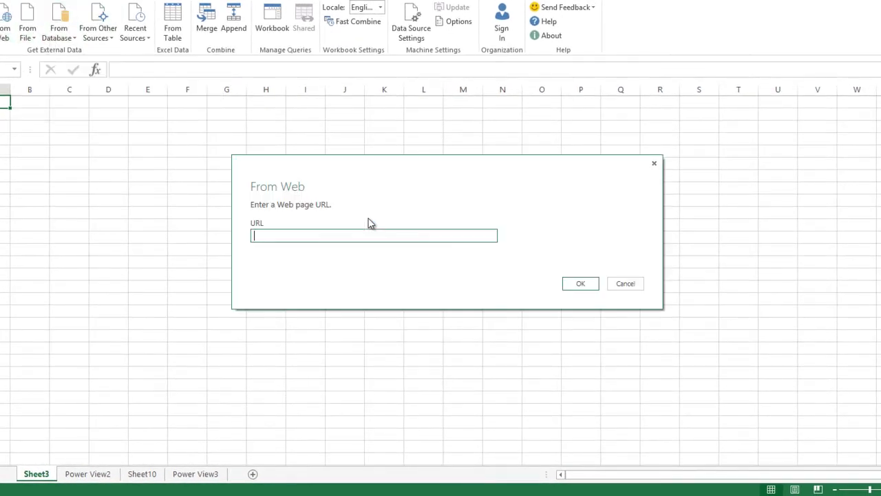
pyautogui.write('http://dati.e-skola.lv/OpenData/Current/Iestades.csv?version=1&encoding=UTF8')
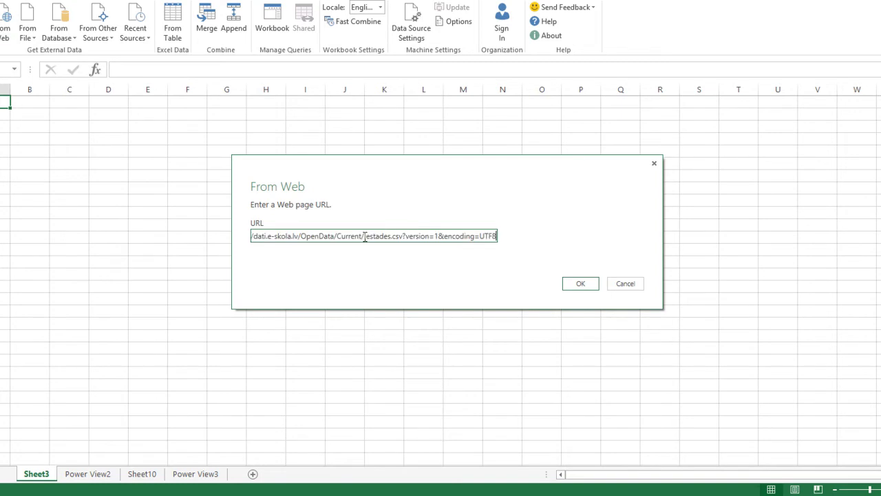
pyautogui.click(575, 287)
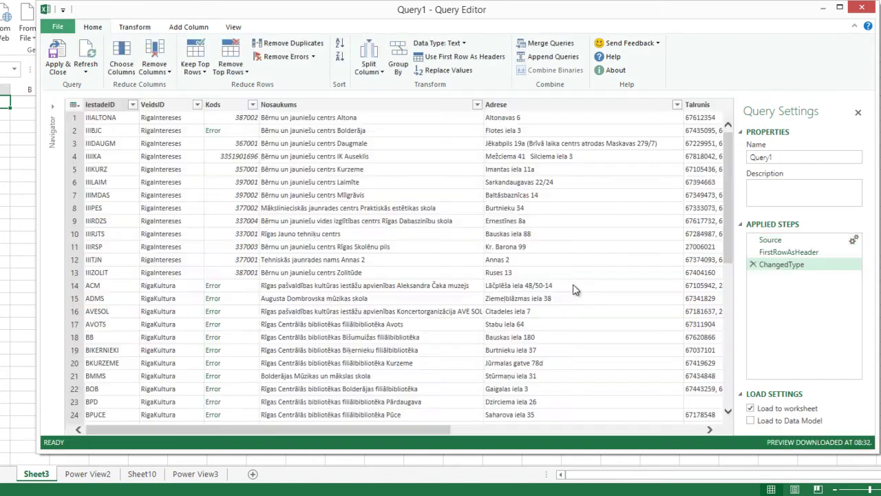
# - Rename the imported query as Macibu_iestades
pyautogui.moveTo(282, 428); pyautogui.dragTo(509, 423)
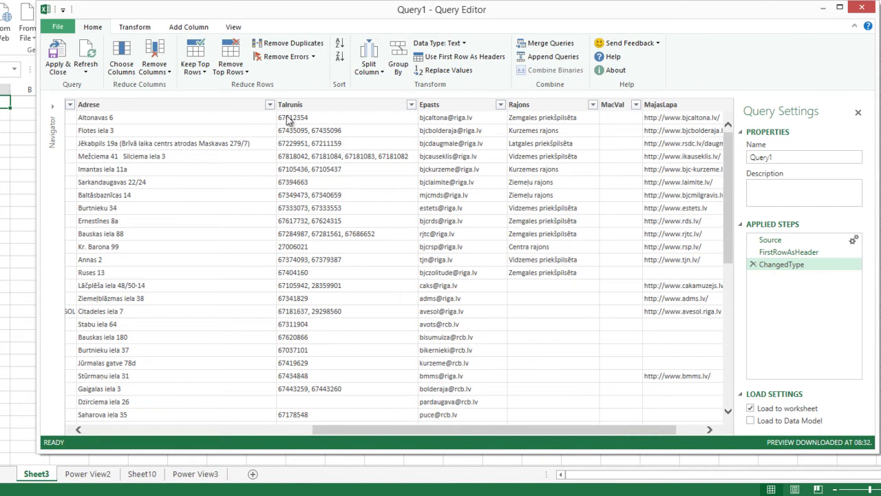
pyautogui.click(778, 155)
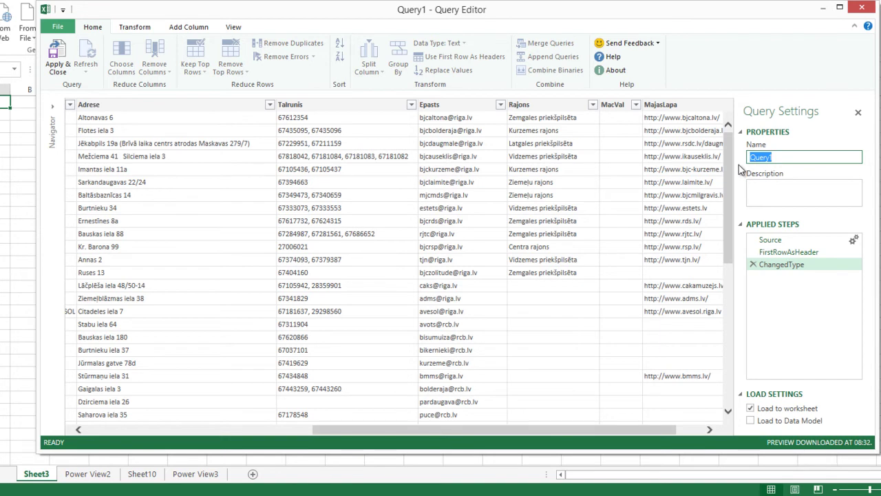
pyautogui.write('Ma')
pyautogui.write('cibu_iestades')
pyautogui.click(754, 193)
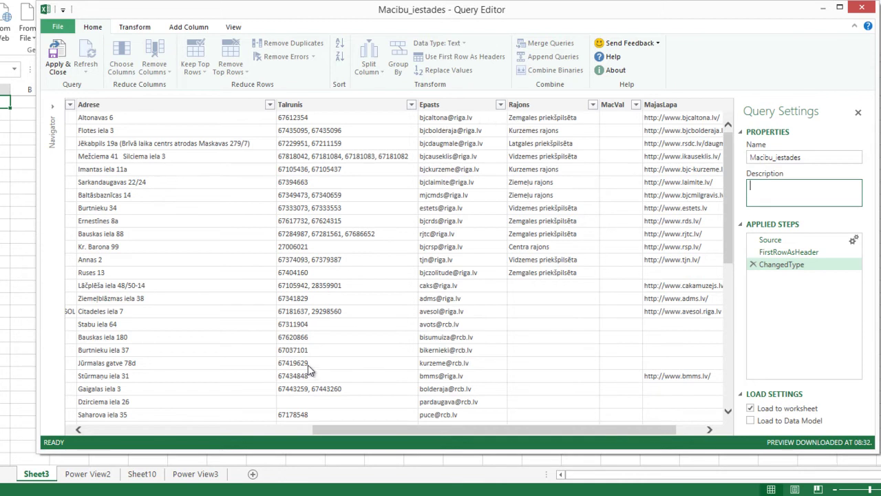
# - Remove the Kods column from the query
pyautogui.moveTo(334, 430); pyautogui.dragTo(132, 434)
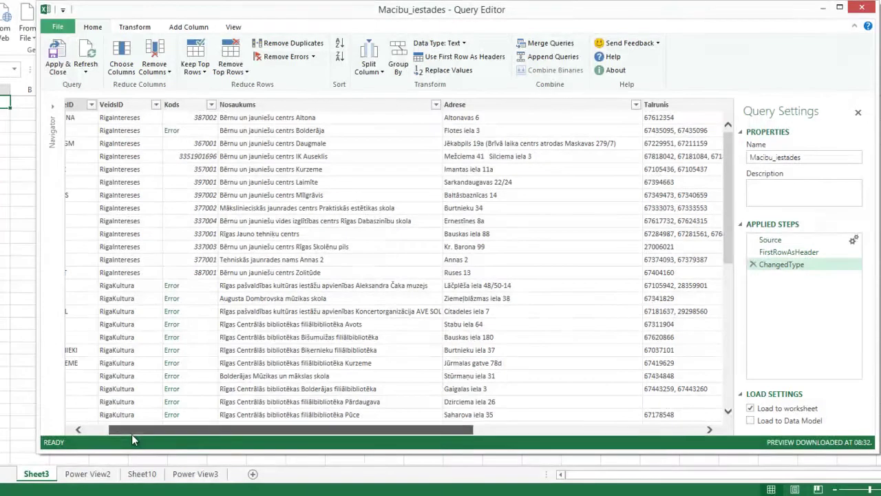
pyautogui.rightClick(196, 110)
pyautogui.click(207, 115)
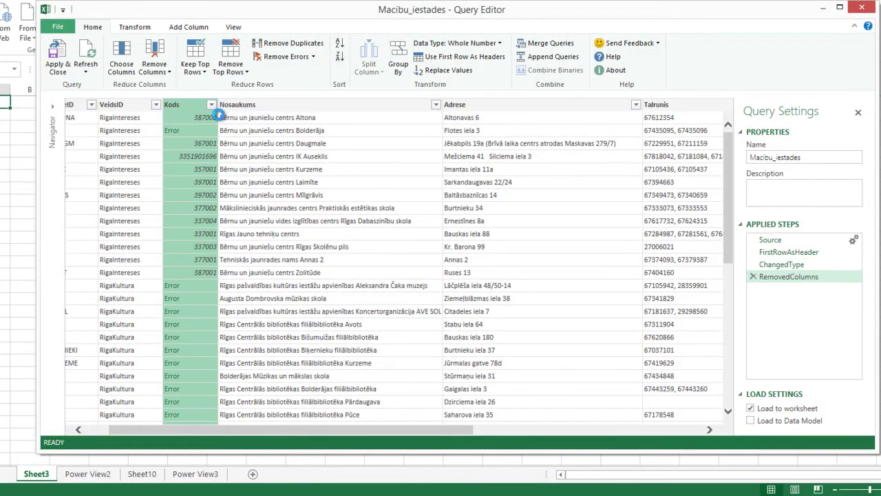
# - Filter the MacVal column to exclude the blank rows
pyautogui.moveTo(315, 433); pyautogui.dragTo(491, 444)
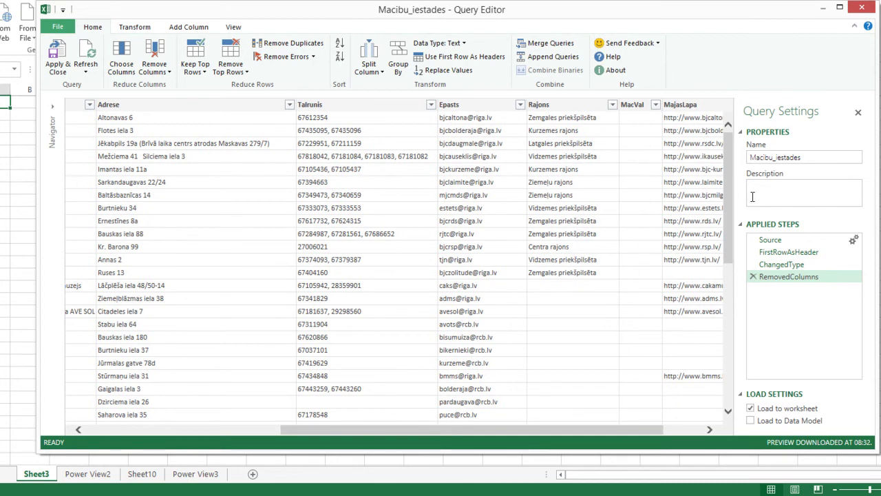
pyautogui.moveTo(731, 193); pyautogui.dragTo(737, 148)
pyautogui.click(656, 104)
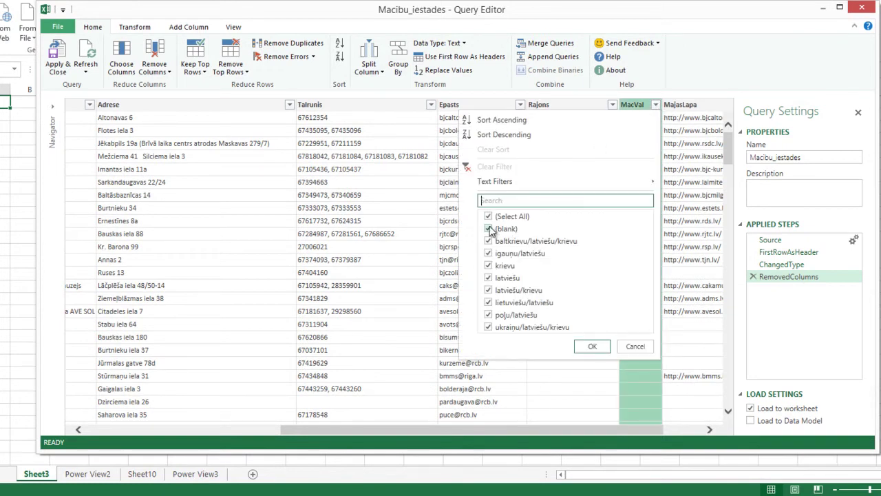
pyautogui.click(494, 229)
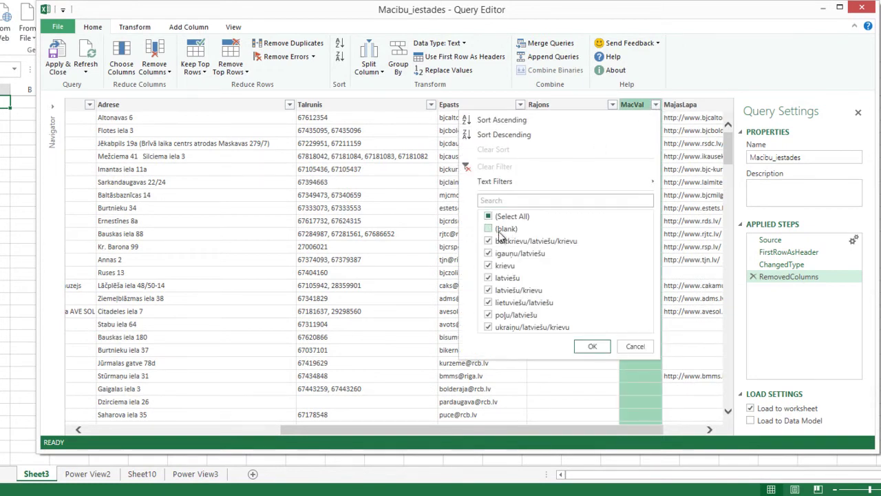
pyautogui.click(589, 348)
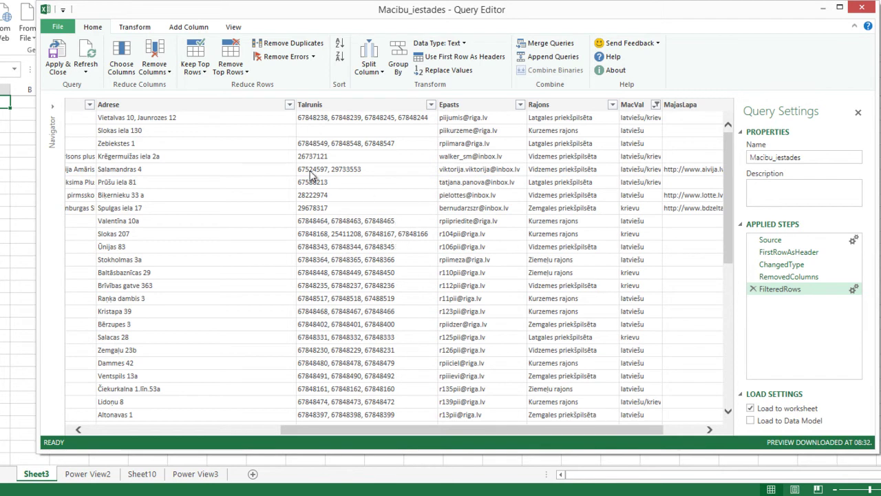
# - Split the Talrunis column by delimiter at each comma
pyautogui.click(435, 110)
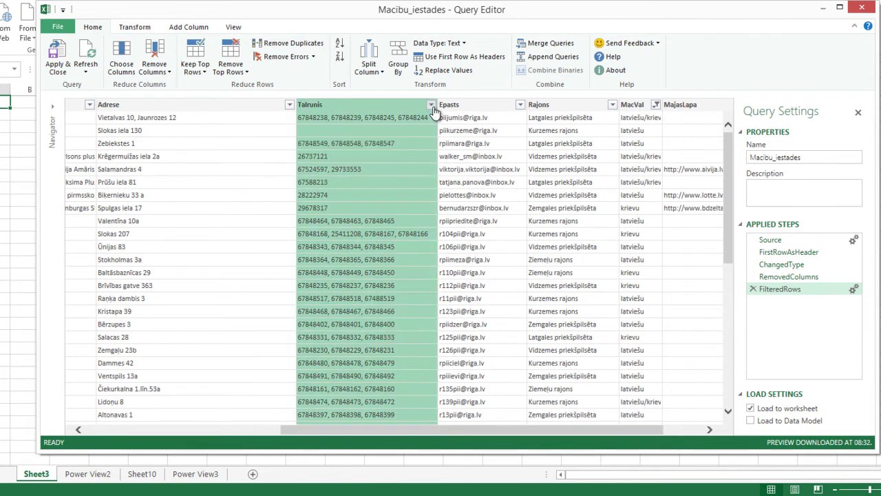
pyautogui.click(433, 110)
pyautogui.click(359, 105)
pyautogui.rightClick(358, 104)
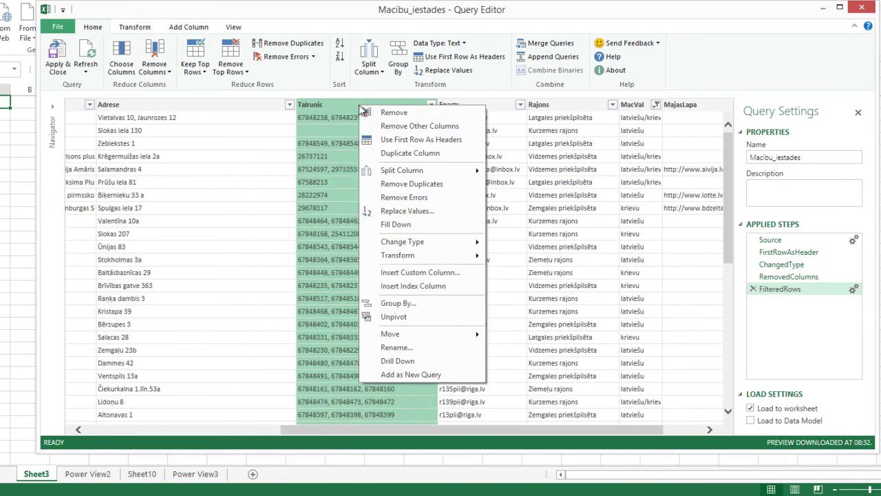
pyautogui.moveTo(427, 172)
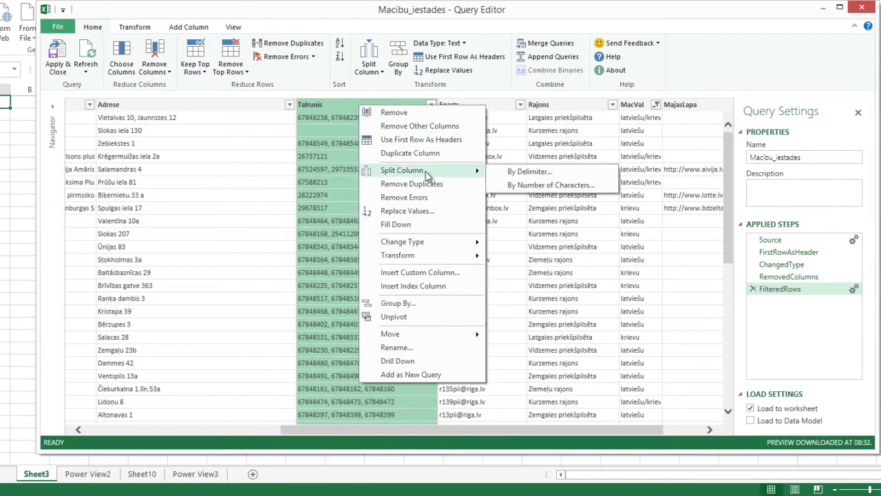
pyautogui.click(517, 177)
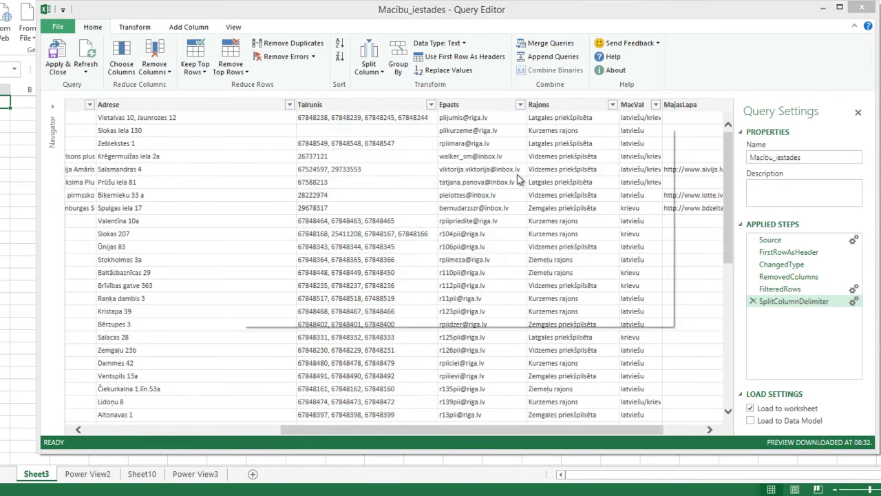
pyautogui.click(587, 299)
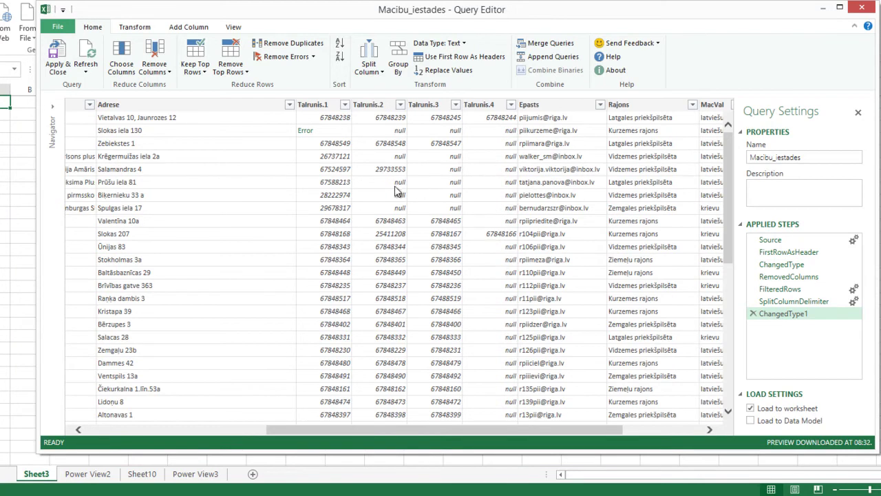
# - Remove the Talrunis.2, Talrunis.3 and Talrunis.4 columns together
pyautogui.click(376, 105)
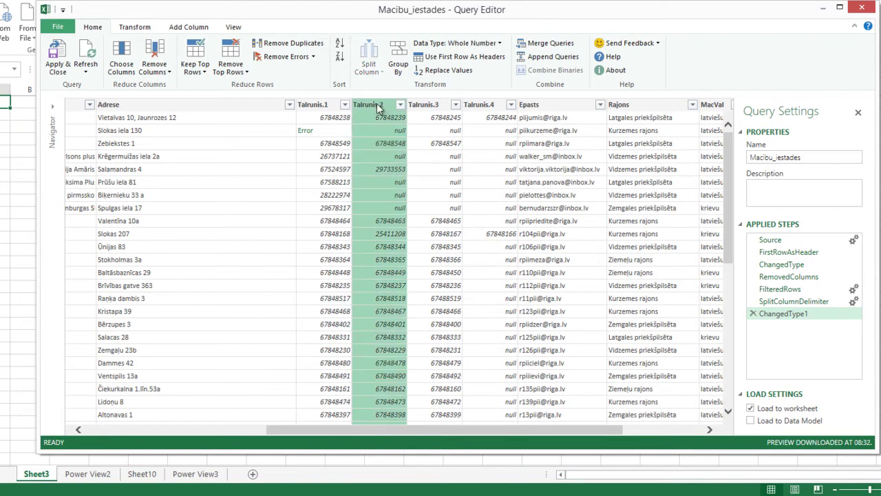
pyautogui.keyDown('ctrl'); pyautogui.click(431, 104); pyautogui.keyUp('ctrl')
pyautogui.keyDown('ctrl'); pyautogui.click(485, 105); pyautogui.keyUp('ctrl')
pyautogui.rightClick(485, 105)
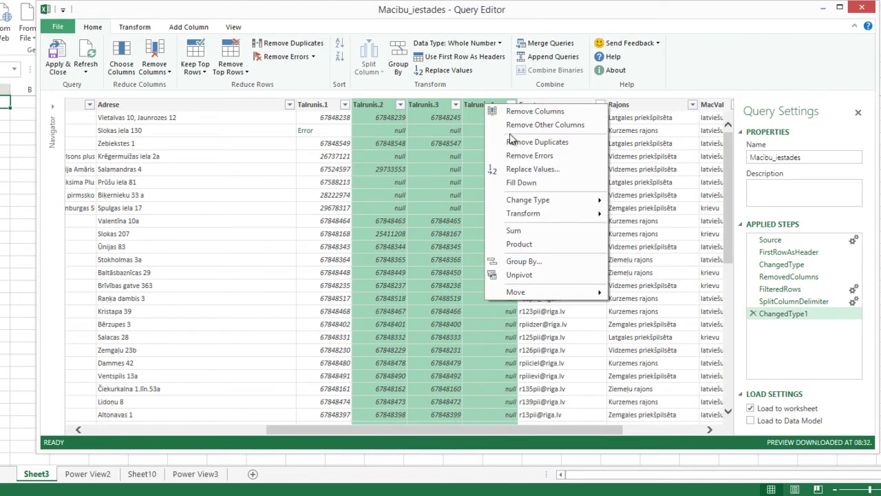
pyautogui.click(520, 111)
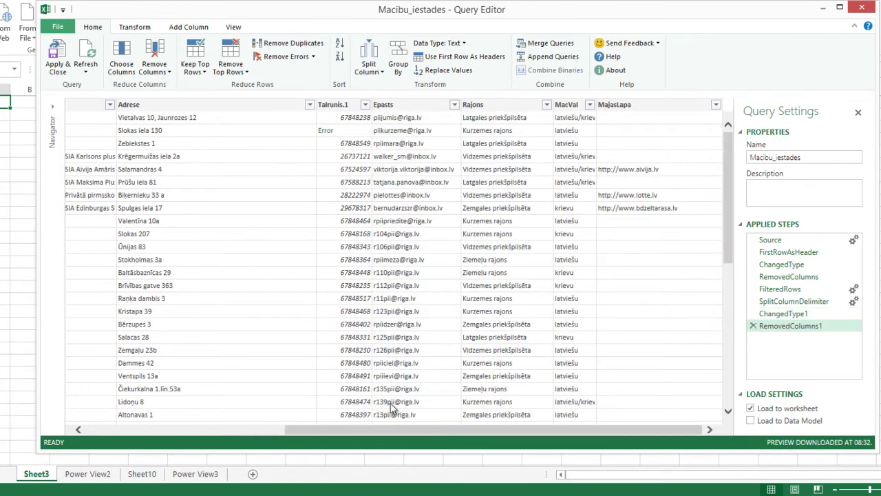
# - Split the Adrese column by the comma delimiter at each occurrence
pyautogui.moveTo(368, 430); pyautogui.dragTo(151, 447)
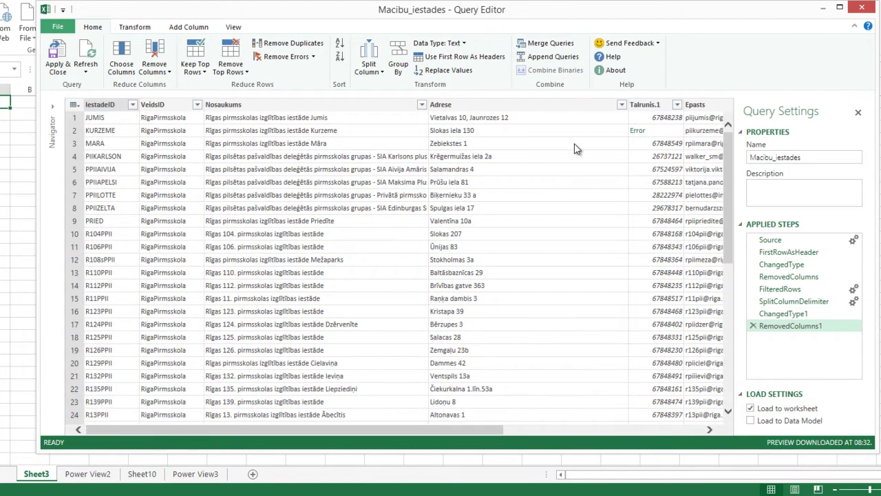
pyautogui.rightClick(530, 109)
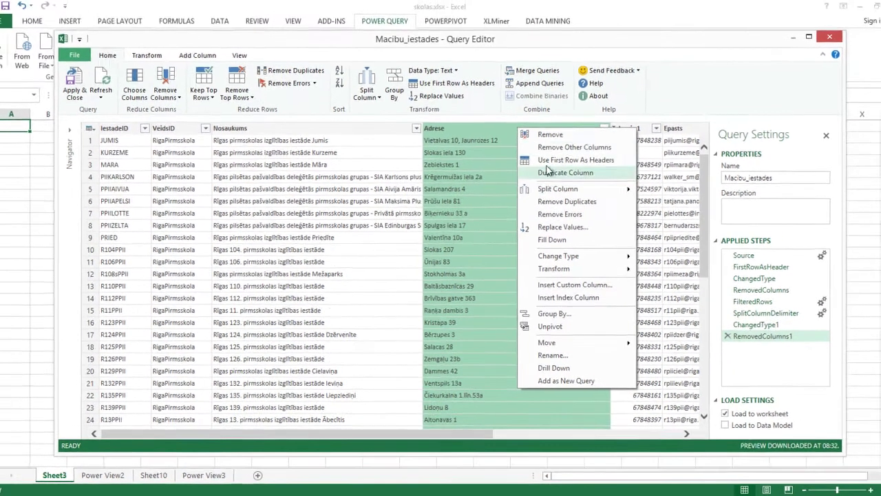
pyautogui.moveTo(565, 173)
pyautogui.click(677, 190)
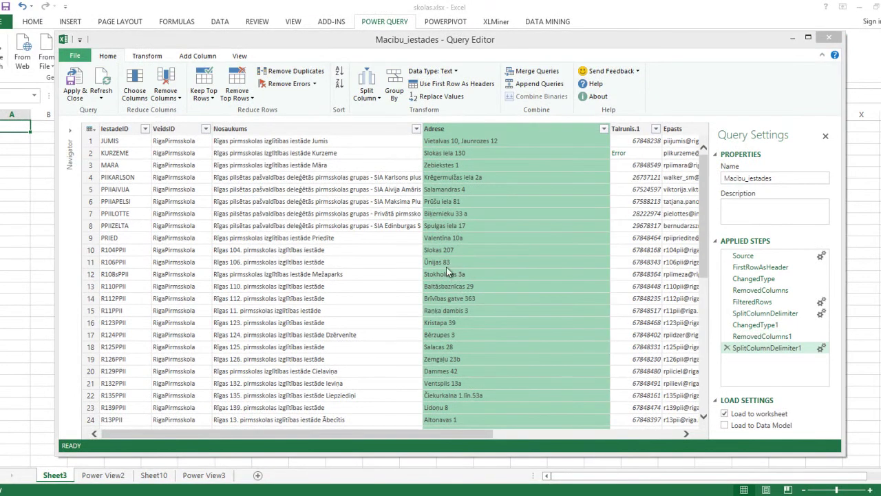
pyautogui.click(570, 314)
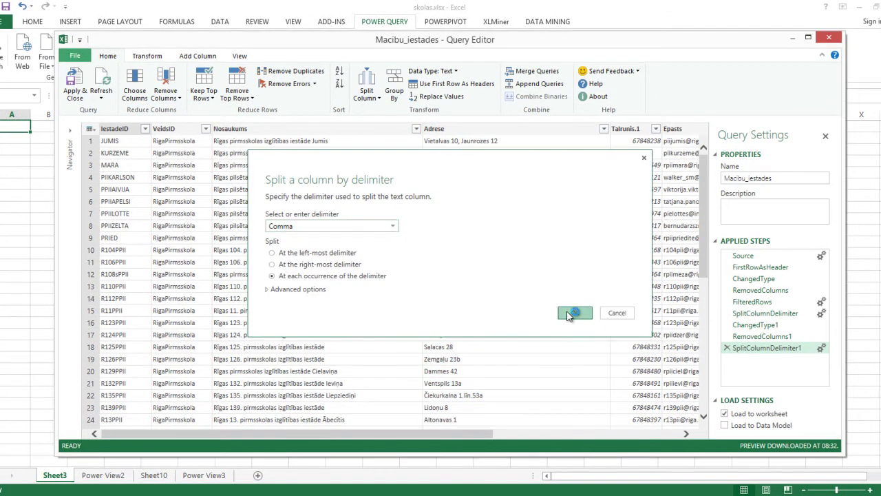
# - Remove the Adrese.2 column, keeping only the first address part
pyautogui.moveTo(451, 434); pyautogui.dragTo(511, 435)
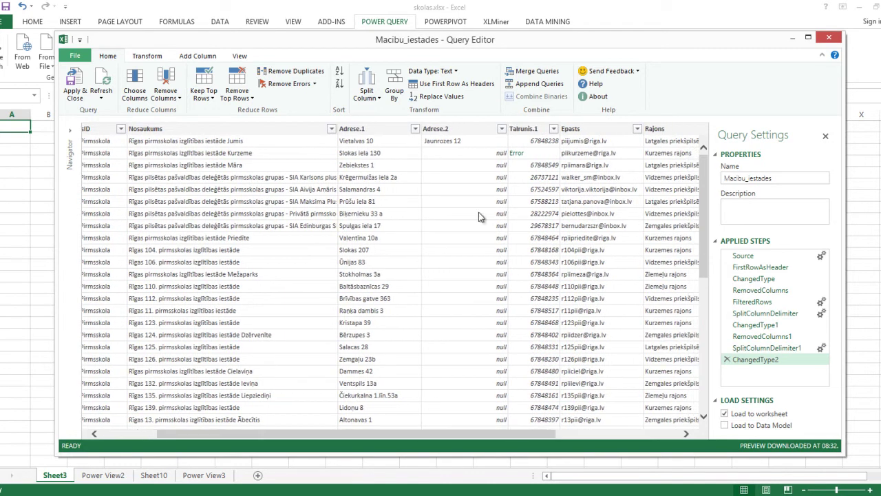
pyautogui.rightClick(473, 133)
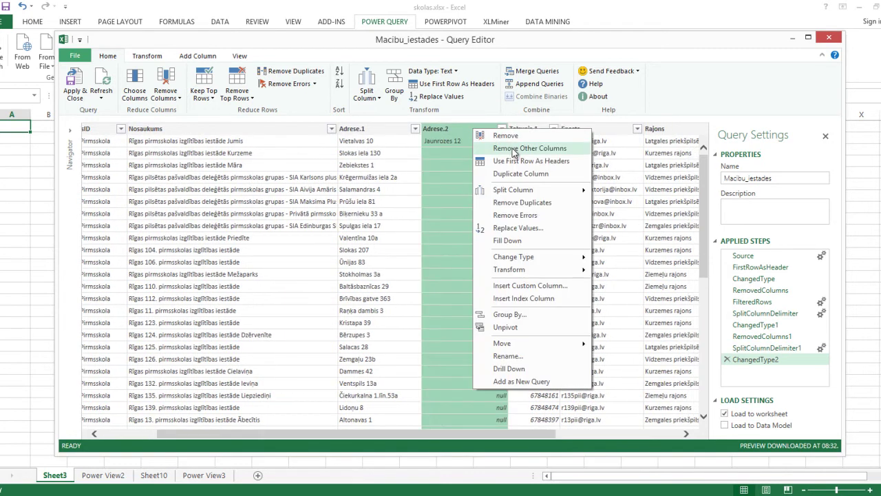
pyautogui.click(508, 136)
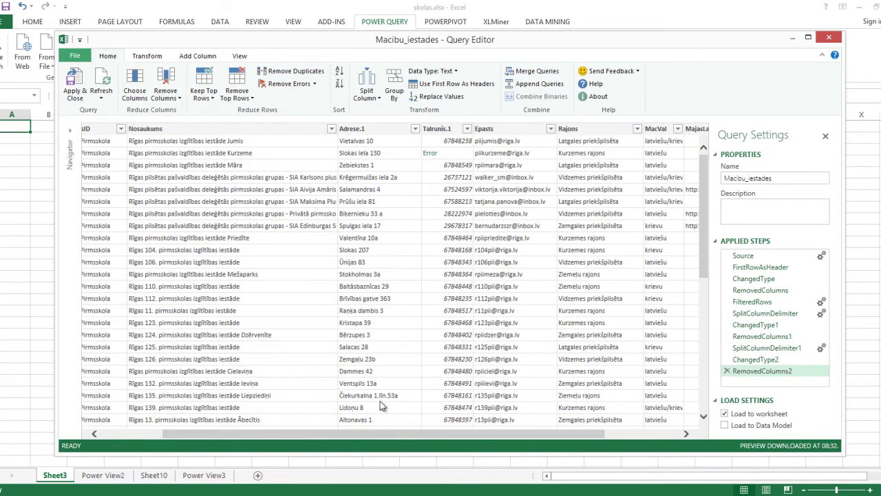
# - Set the Macibu_iestades query to load to the Data Model instead of the worksheet, and apply and close it
pyautogui.moveTo(383, 439); pyautogui.dragTo(570, 438)
pyautogui.moveTo(498, 434); pyautogui.dragTo(209, 434)
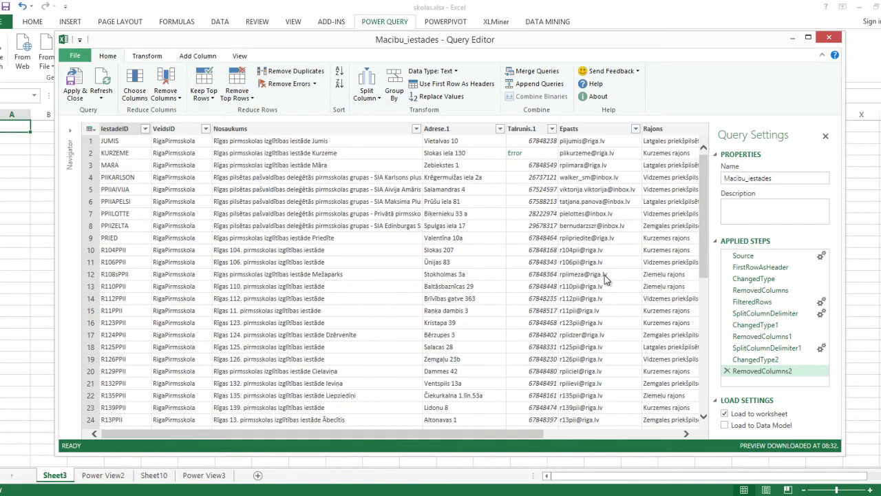
pyautogui.scroll(-10, 629, 274)
pyautogui.scroll(13, 629, 275)
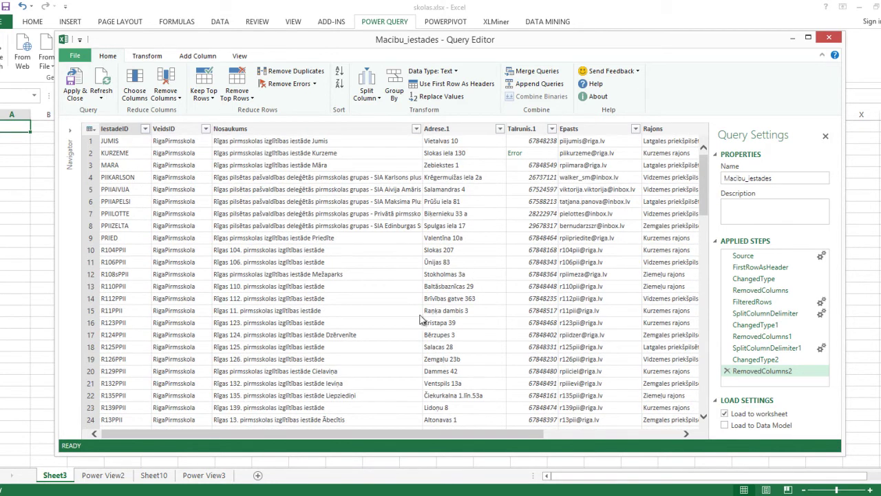
pyautogui.click(725, 414)
pyautogui.click(76, 93)
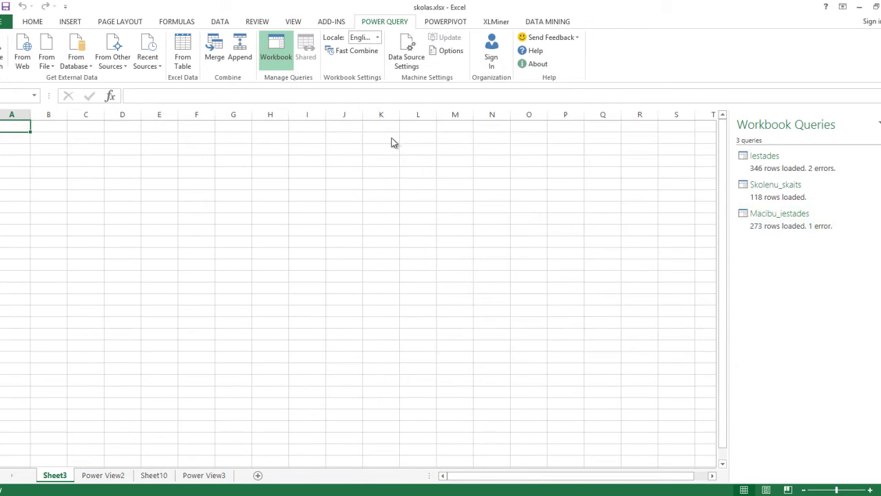
pyautogui.moveTo(772, 220)
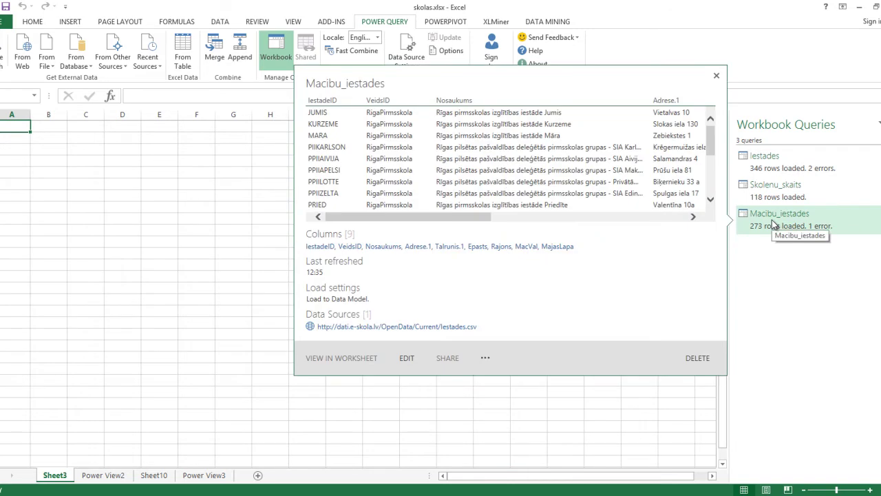
# - Open the workbook's Data Model in PowerPivot and look through the Macibu_iestades table
pyautogui.moveTo(716, 138)
pyautogui.mouseDown()
pyautogui.moveTo(716, 169)
pyautogui.moveTo(716, 151)
pyautogui.mouseUp()
pyautogui.click(225, 193)
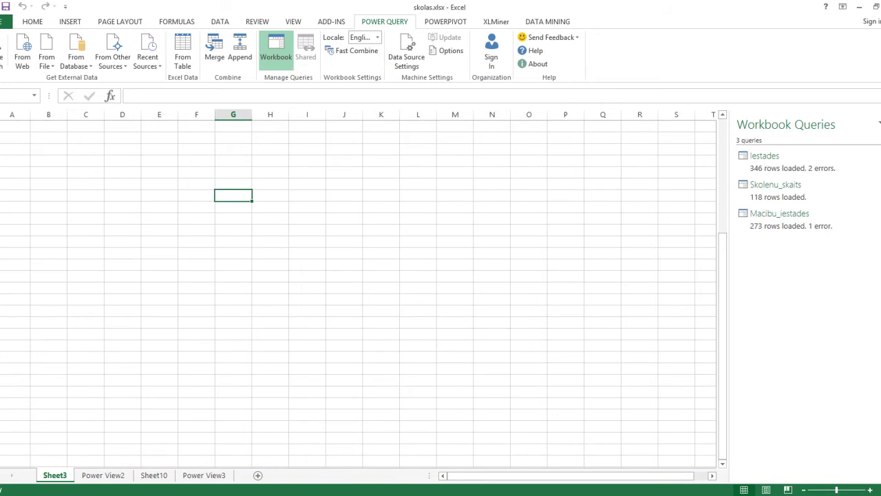
pyautogui.click(433, 25)
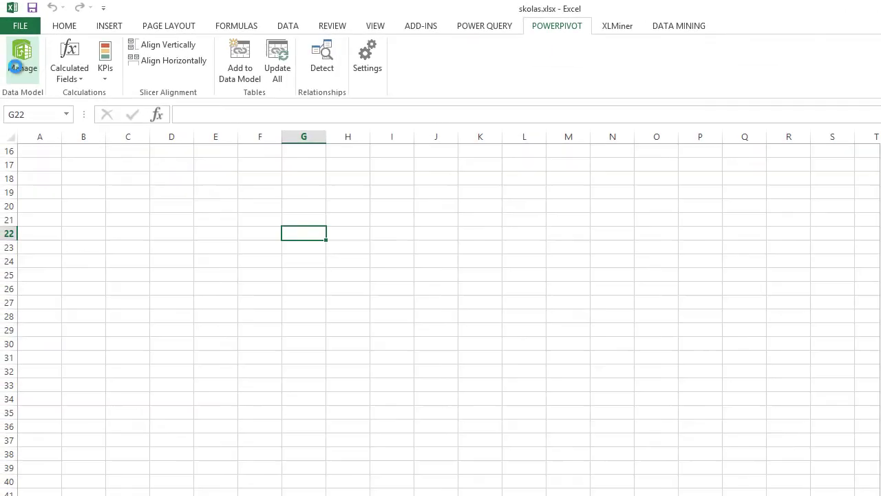
pyautogui.click(14, 67)
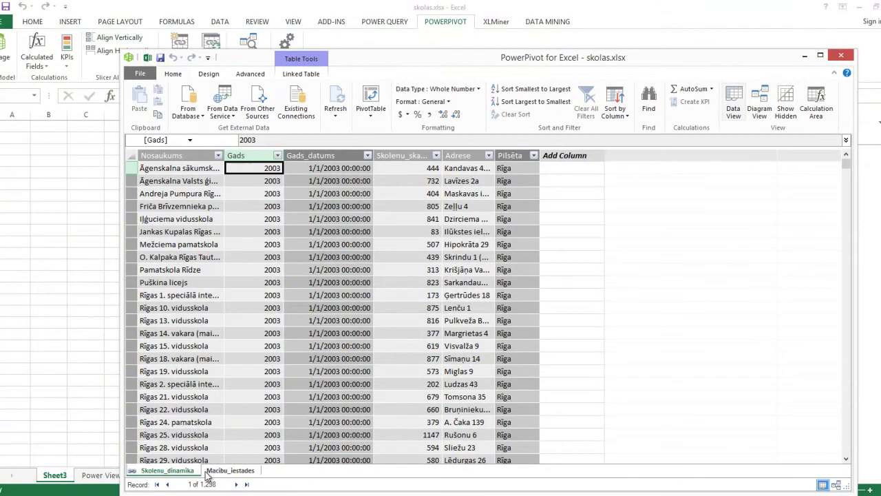
pyautogui.click(227, 473)
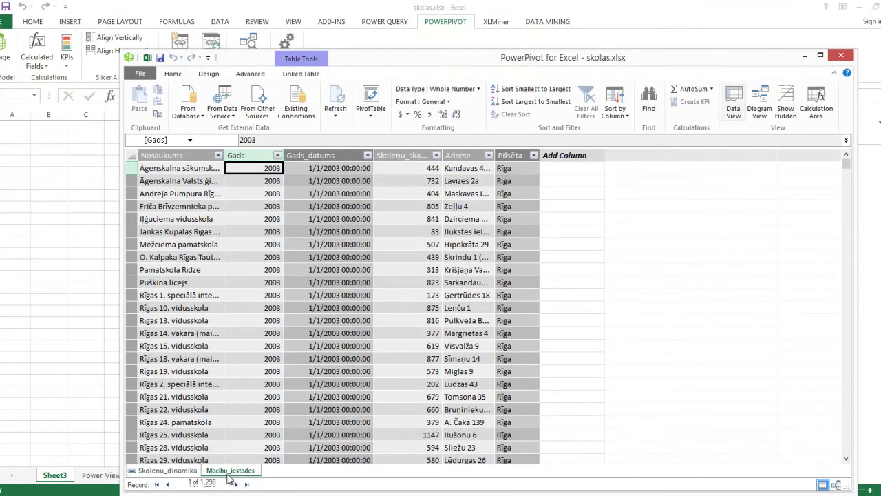
pyautogui.scroll(-1, 441, 292)
pyautogui.scroll(-2, 441, 293)
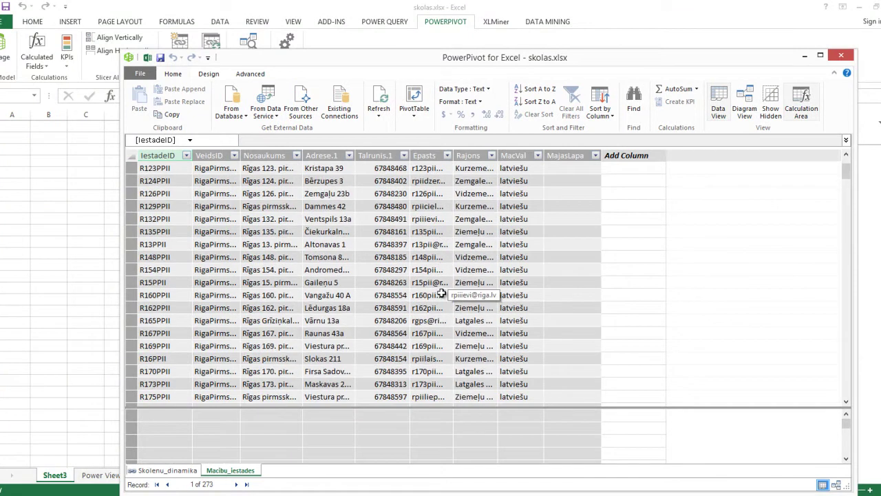
pyautogui.scroll(2, 429, 299)
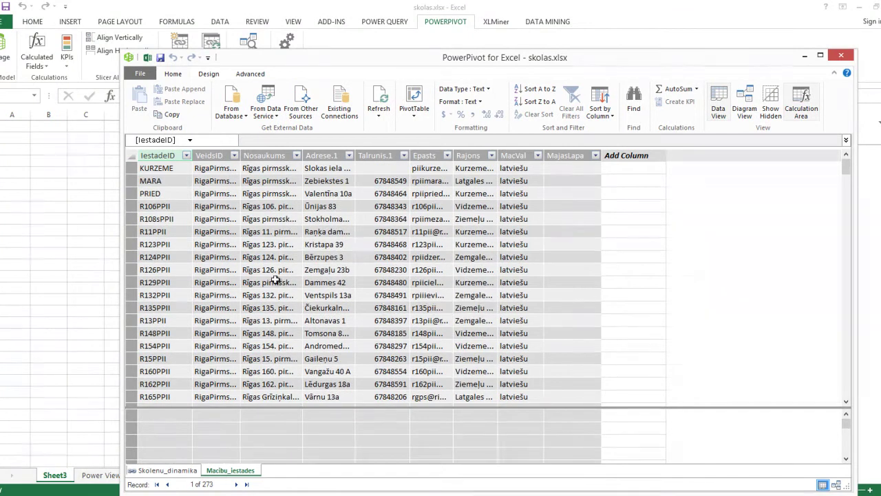
# - Add a calculated column named Pilsētu to the Macibu_iestades table with the formula ="Rīga"
pyautogui.doubleClick(611, 156)
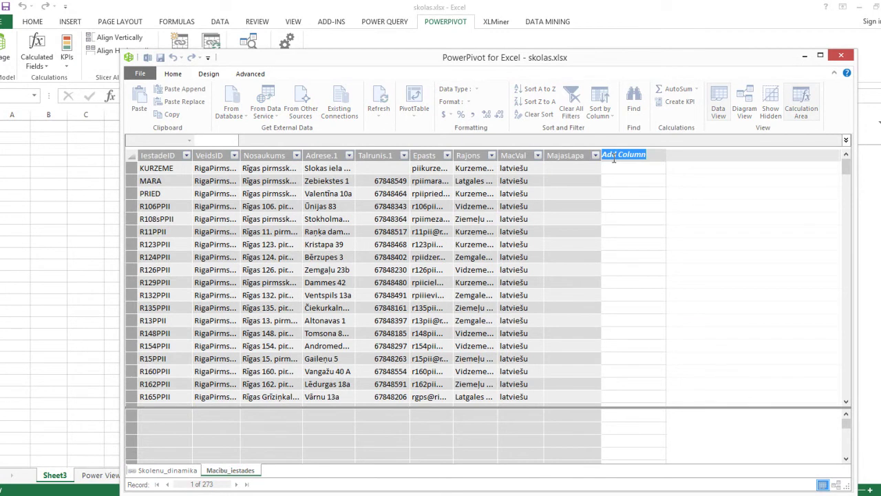
pyautogui.write('Pilsētu')
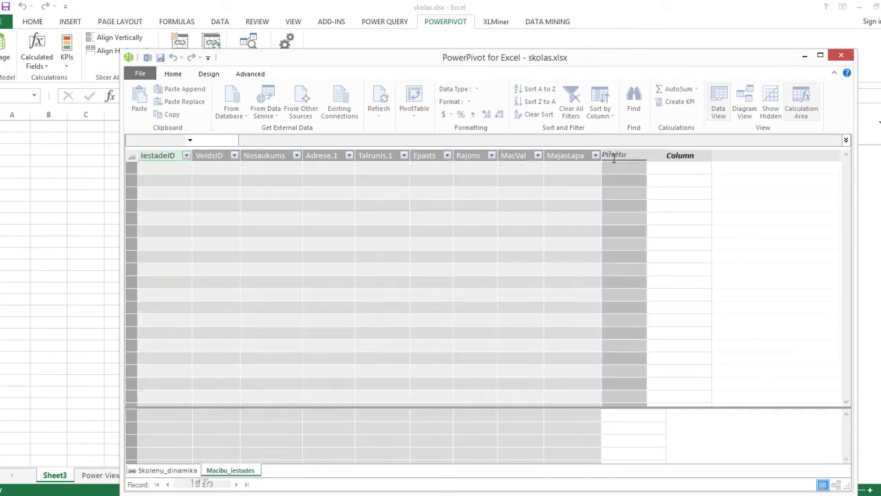
pyautogui.click(619, 167)
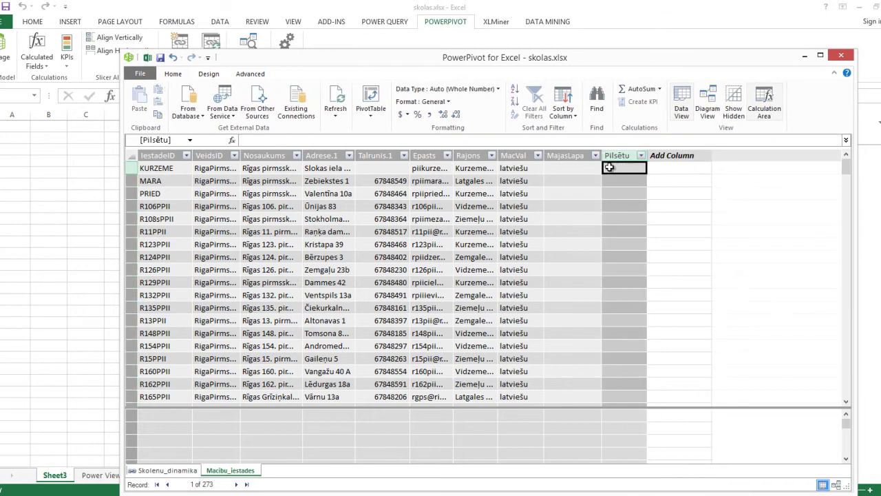
pyautogui.click(255, 140)
pyautogui.write('=')
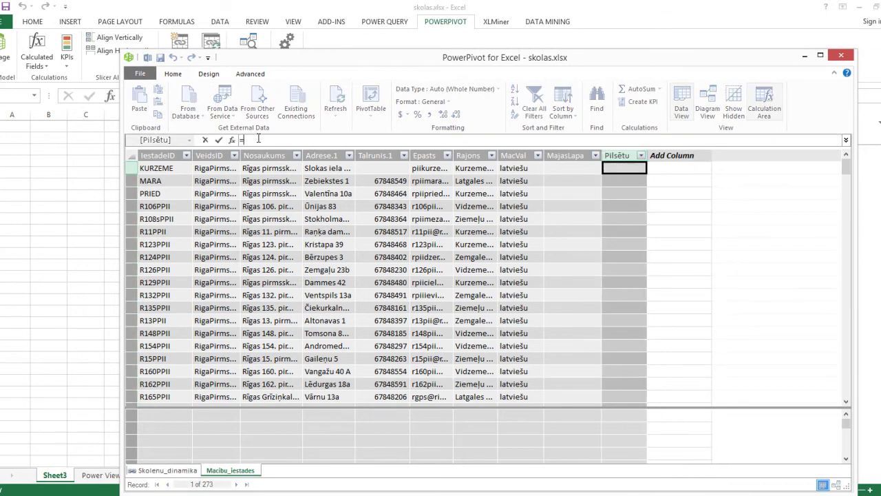
pyautogui.write('""')
pyautogui.press('Left')
pyautogui.press('Return')
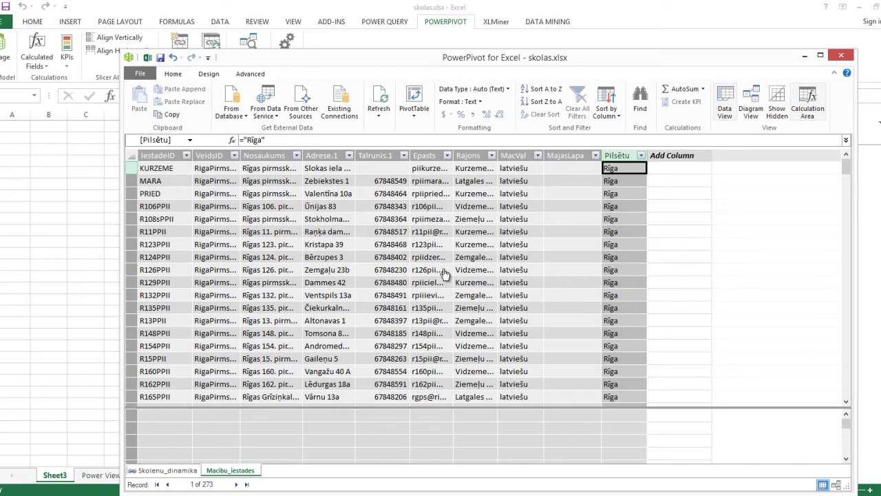
pyautogui.click(688, 219)
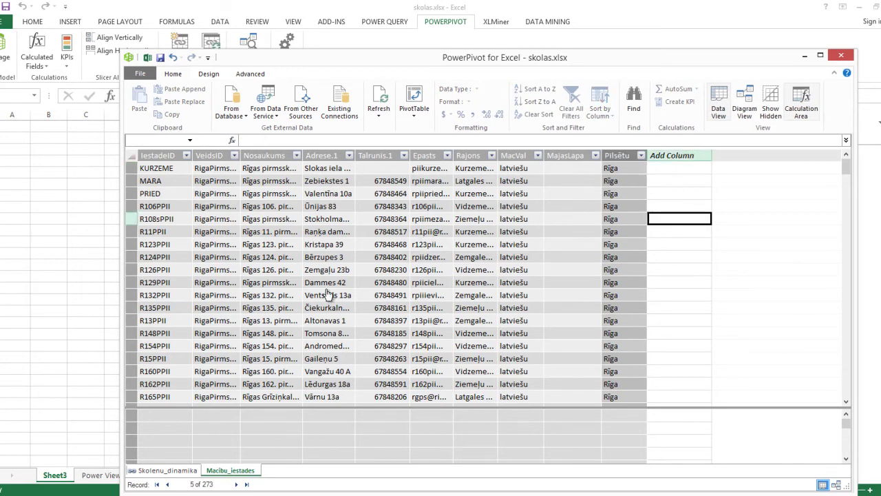
# - Close the PowerPivot window, switch to the browser and copy the link address of the UTF-8 CSV for Skolēnu skaita dinamika
pyautogui.click(842, 55)
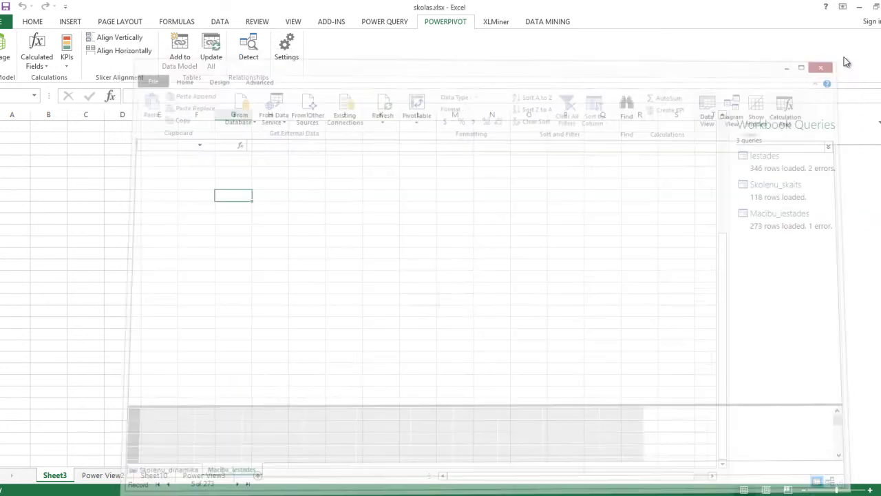
pyautogui.click(278, 495)
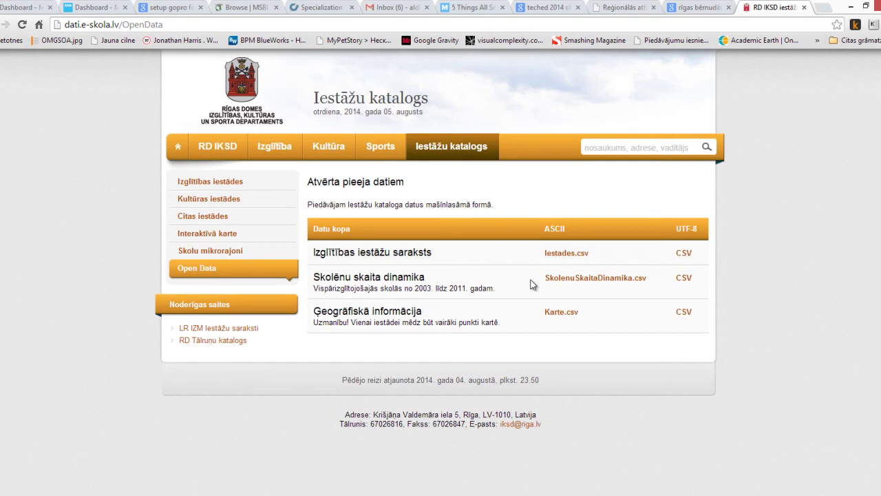
pyautogui.rightClick(680, 279)
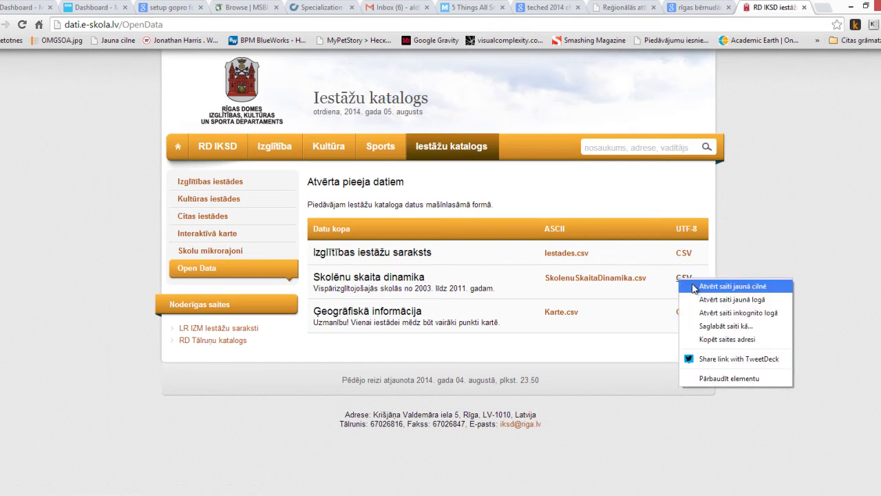
pyautogui.click(721, 344)
# - Return to Excel and create a Power Query import from the web using the copied CSV address
pyautogui.hotkey('alt', 'Tab')
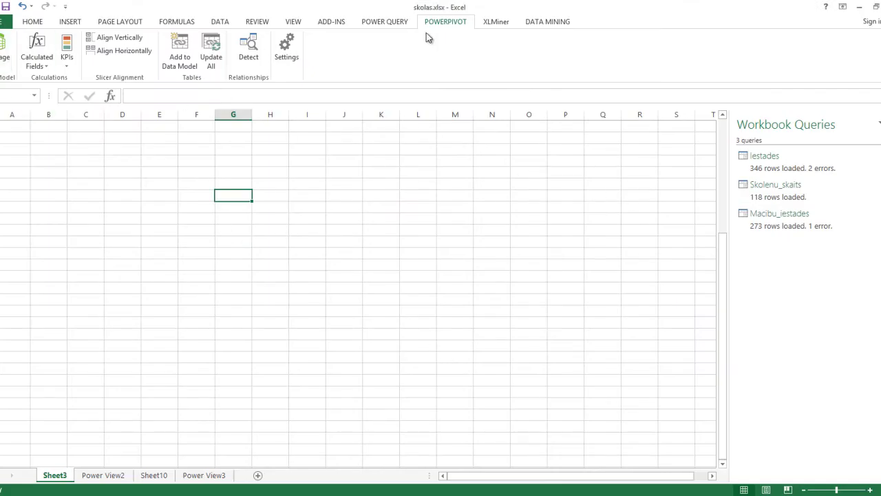
pyautogui.click(402, 22)
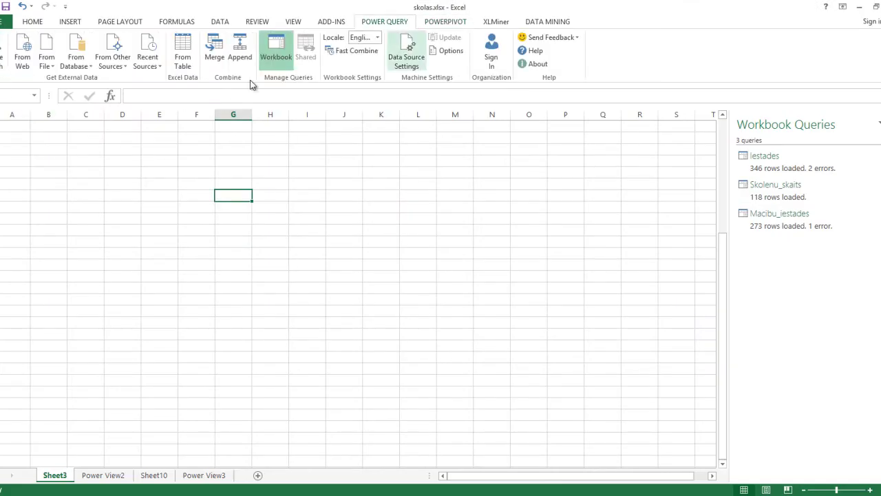
pyautogui.click(22, 55)
pyautogui.hotkey('ctrl', 'v')
pyautogui.click(571, 299)
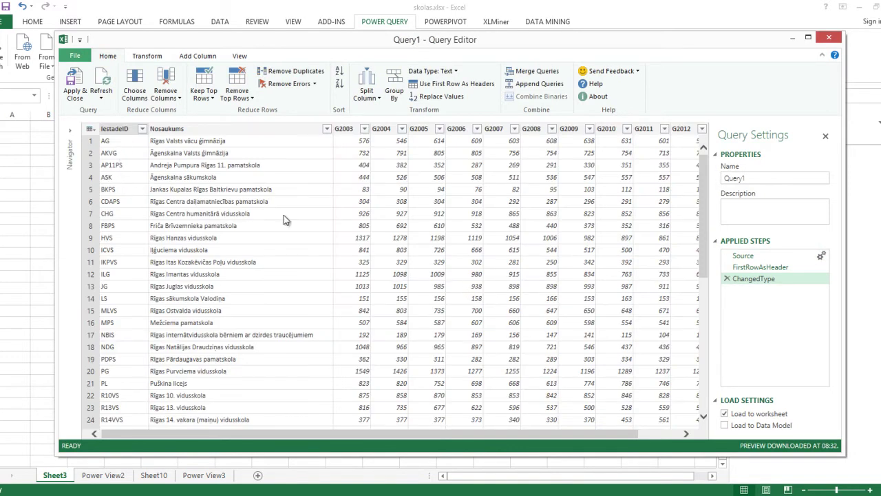
pyautogui.moveTo(585, 433); pyautogui.dragTo(515, 430)
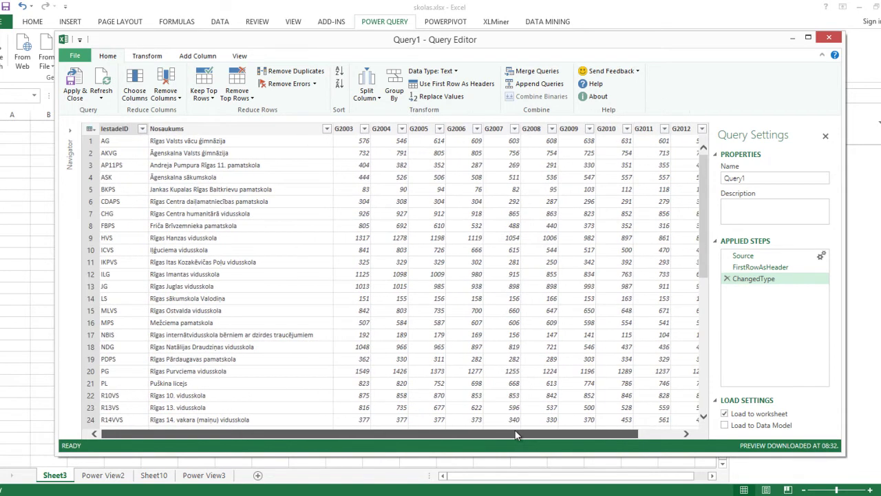
# - Set the student count query to load to the Data Model instead of the worksheet, and apply and close it
pyautogui.click(724, 414)
pyautogui.click(726, 425)
pyautogui.click(71, 84)
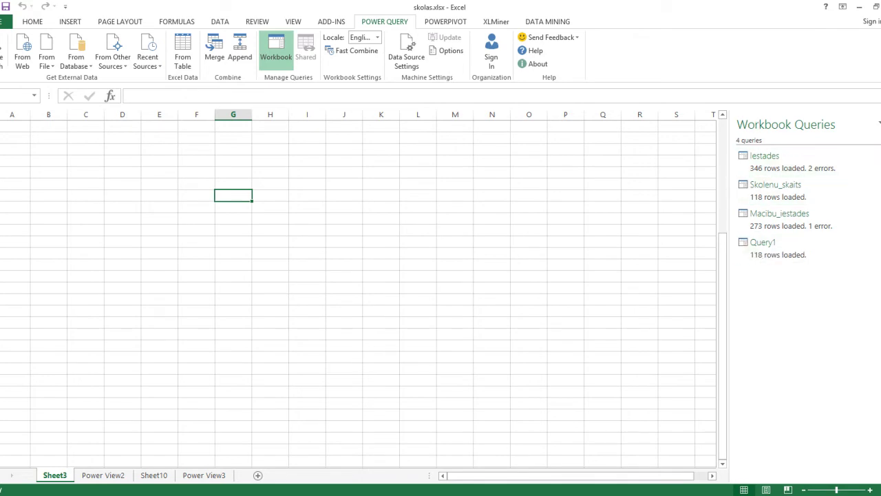
# - Hide the Workbook Queries list, reopen the Data Model in PowerPivot and display the Query1 table
pyautogui.click(879, 123)
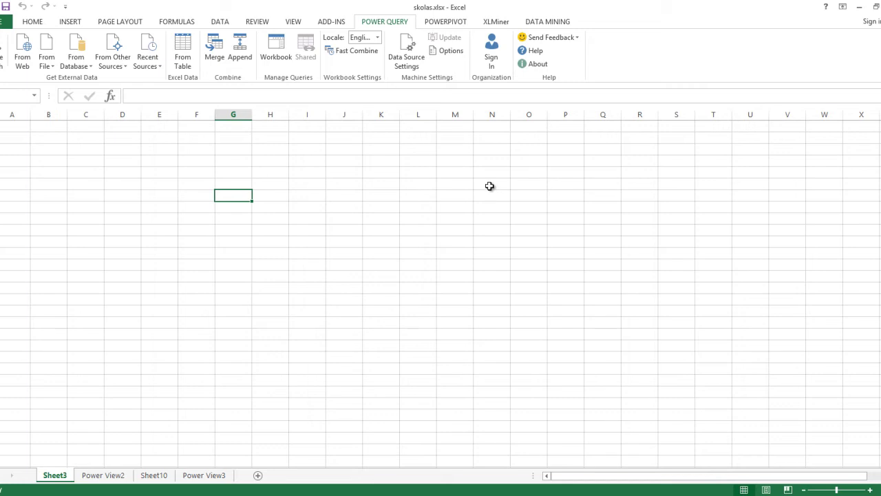
pyautogui.click(449, 22)
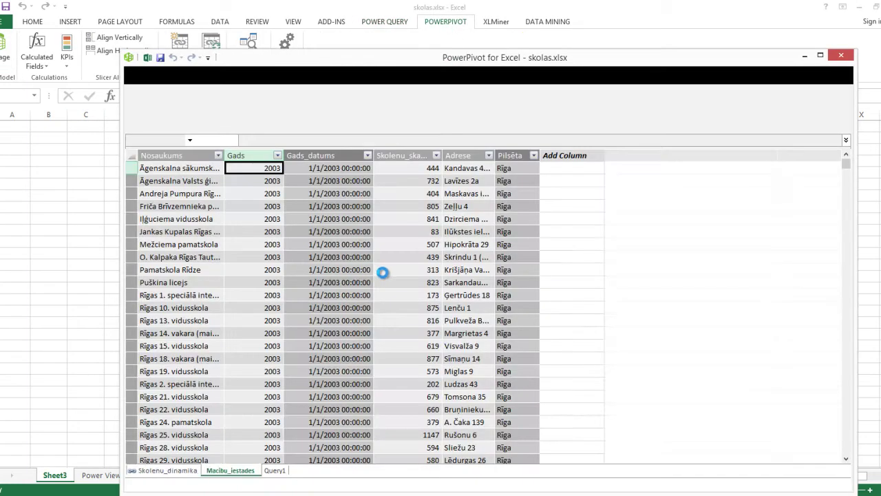
pyautogui.click(230, 469)
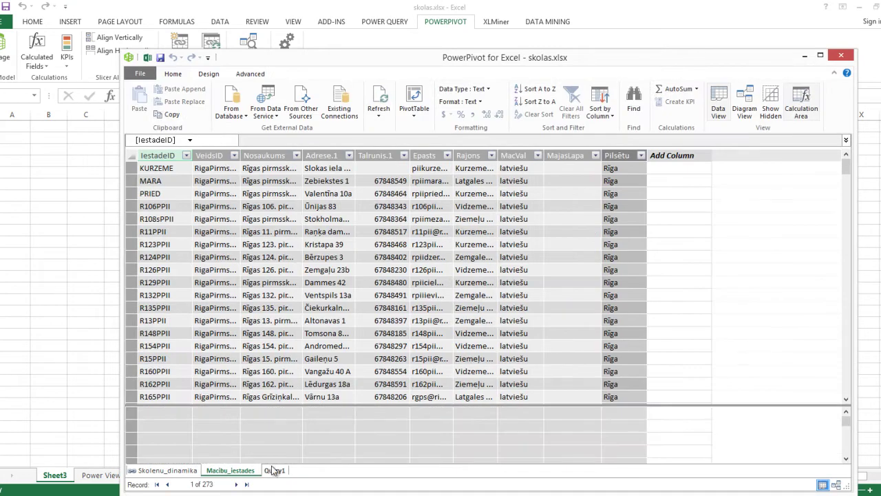
pyautogui.click(275, 471)
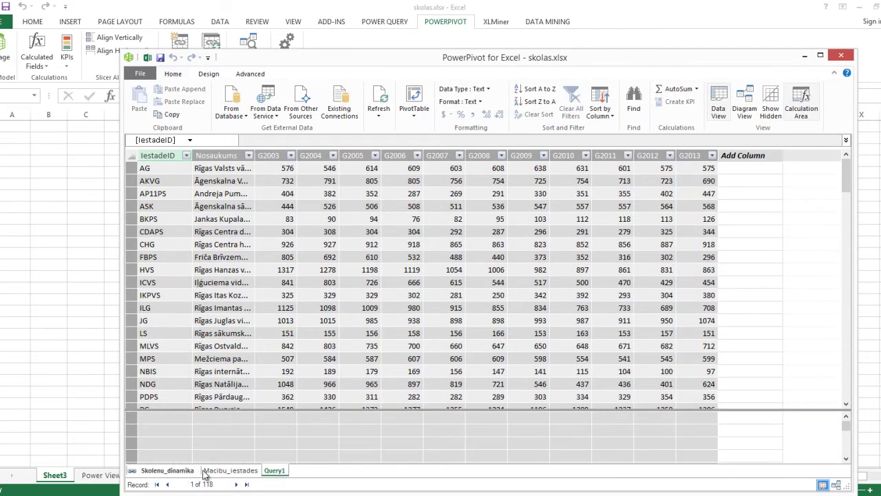
# - Rename the Query1 table in the Data Model as Skolenu_skaits
pyautogui.doubleClick(276, 471)
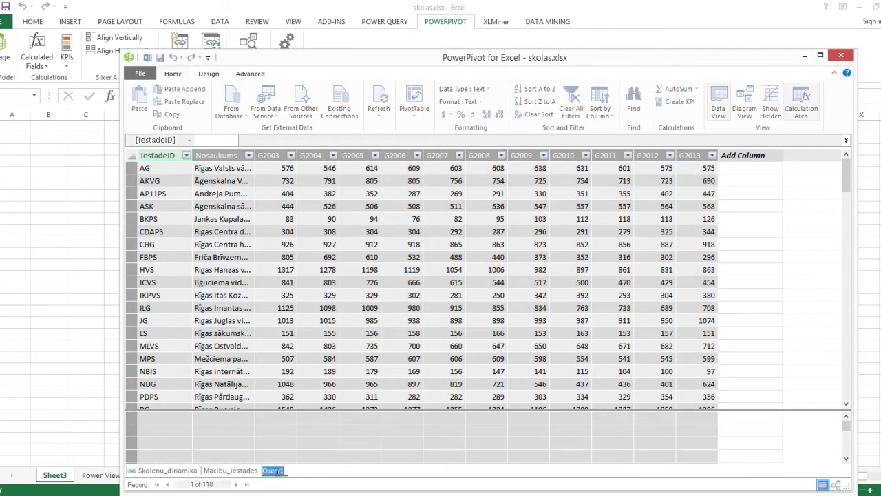
pyautogui.write('Skolenu_skaits')
pyautogui.press('Return')
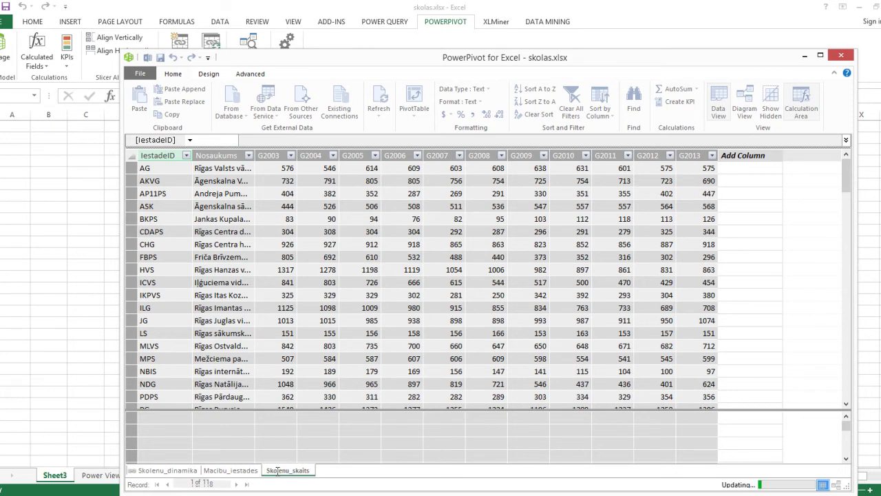
# - Add the measure Iestazu_skaits:=counta([Nosaukums]) in the Macibu_iestades calculation area beneath the VeidsID column
pyautogui.click(230, 470)
pyautogui.click(176, 474)
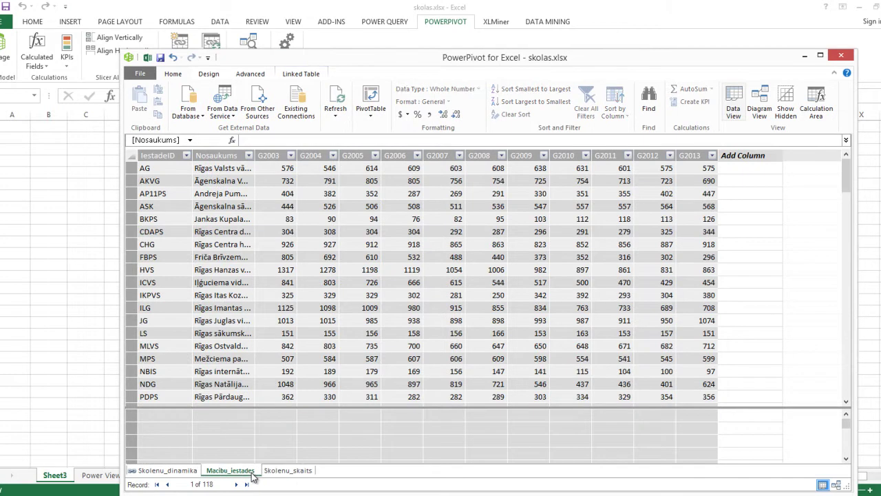
pyautogui.click(252, 474)
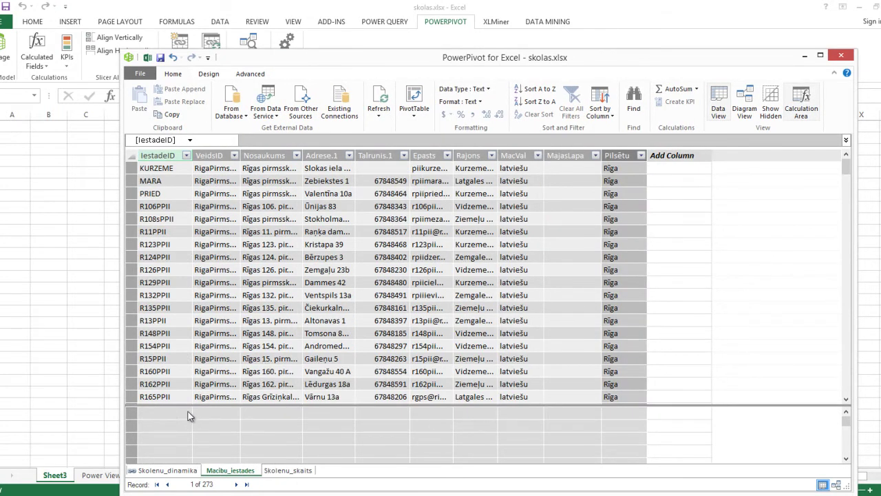
pyautogui.click(201, 413)
pyautogui.click(248, 416)
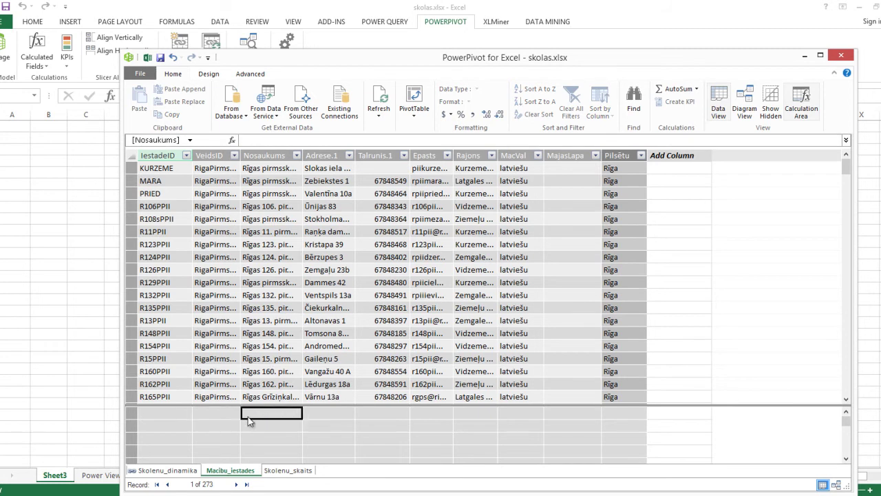
pyautogui.click(225, 416)
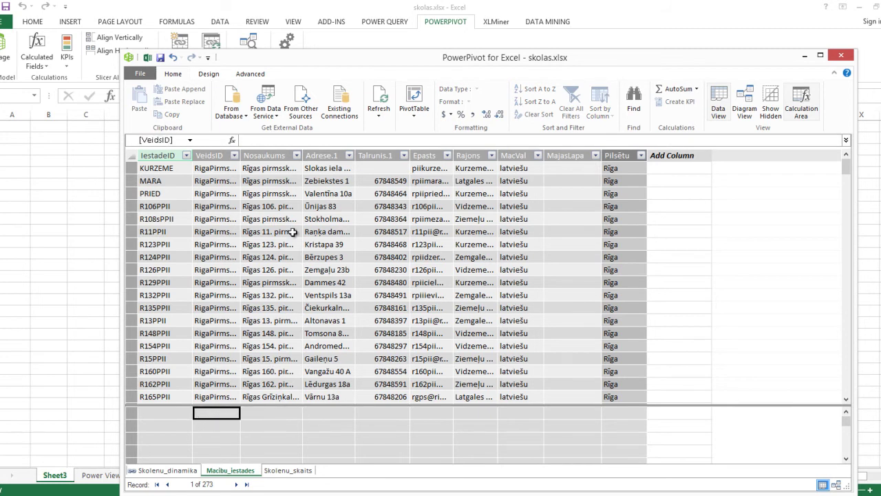
pyautogui.click(269, 140)
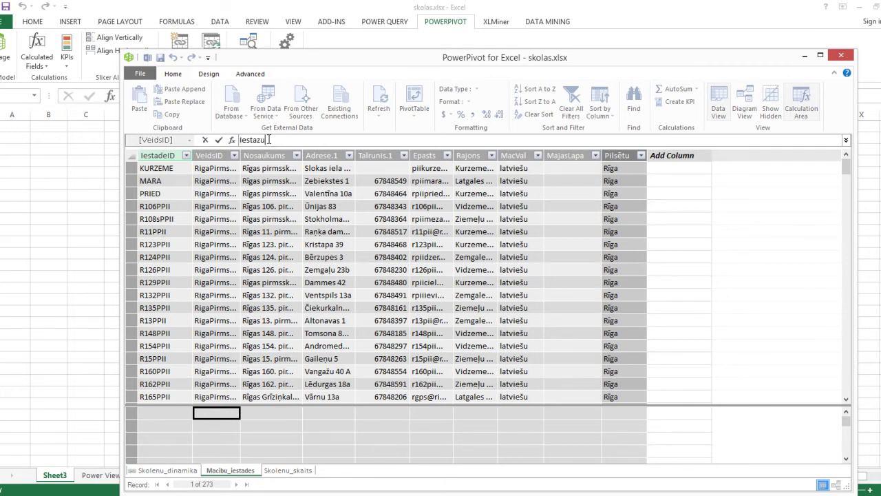
pyautogui.write('Iestazu_skaits:=counta(')
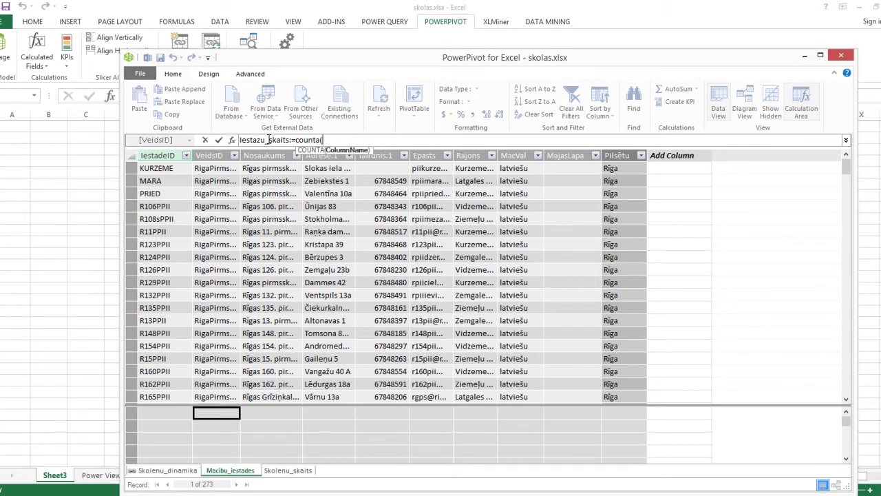
pyautogui.write('[')
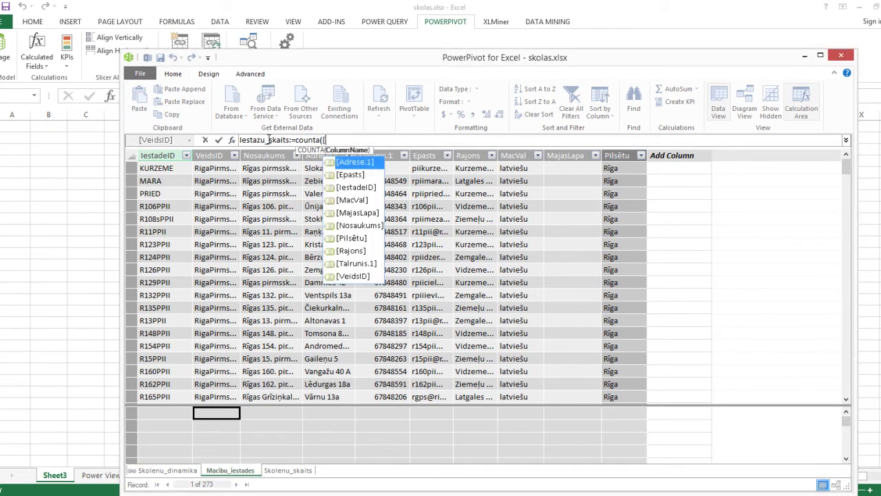
pyautogui.write('Nosaukums]')
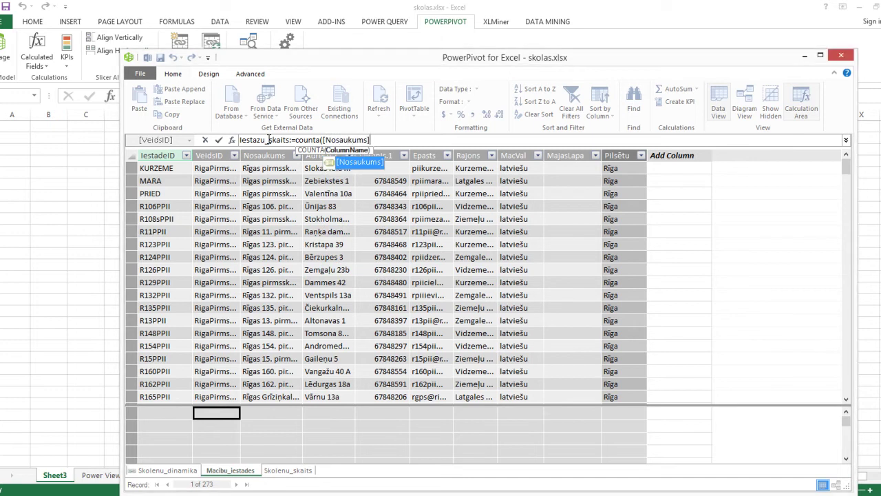
pyautogui.write(')')
pyautogui.press('Return')
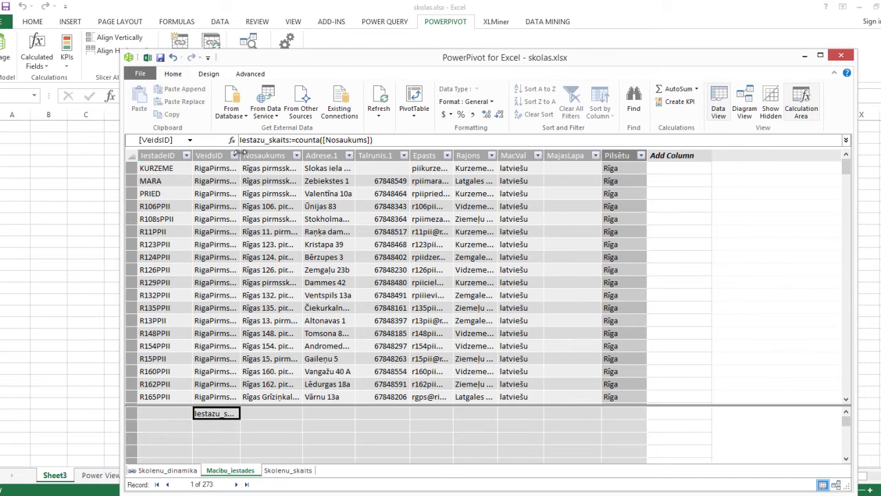
# - Widen the VeidsID column in the Macibu_iestades table to show the Iestazu_skaits measure in full
pyautogui.moveTo(239, 151); pyautogui.dragTo(275, 152)
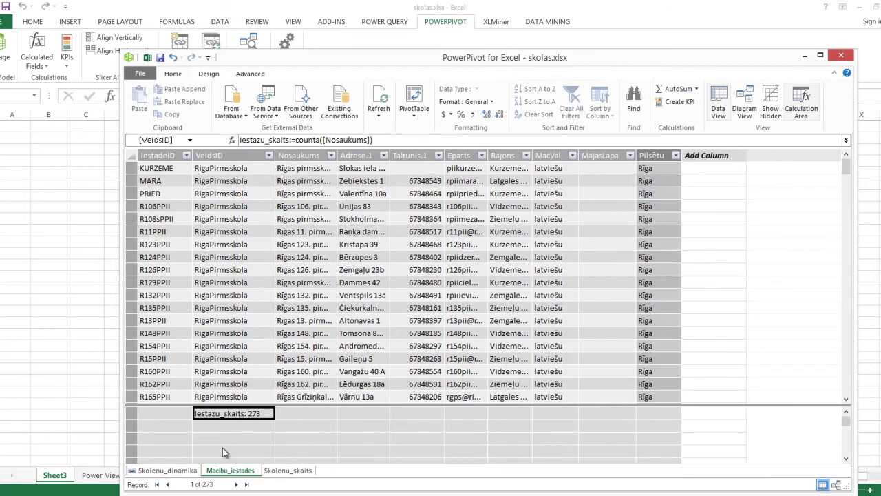
pyautogui.click(280, 419)
pyautogui.click(252, 420)
# - Display the Data Model as a diagram and enlarge the Macibu_iestades and Skolenu_skaits tables to show all their fields
pyautogui.click(744, 114)
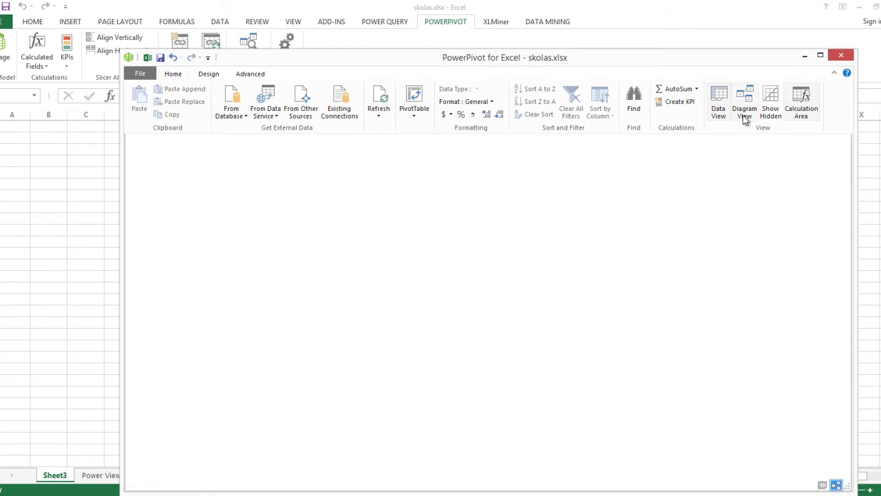
pyautogui.moveTo(569, 60); pyautogui.dragTo(546, 30)
pyautogui.moveTo(301, 257); pyautogui.dragTo(307, 377)
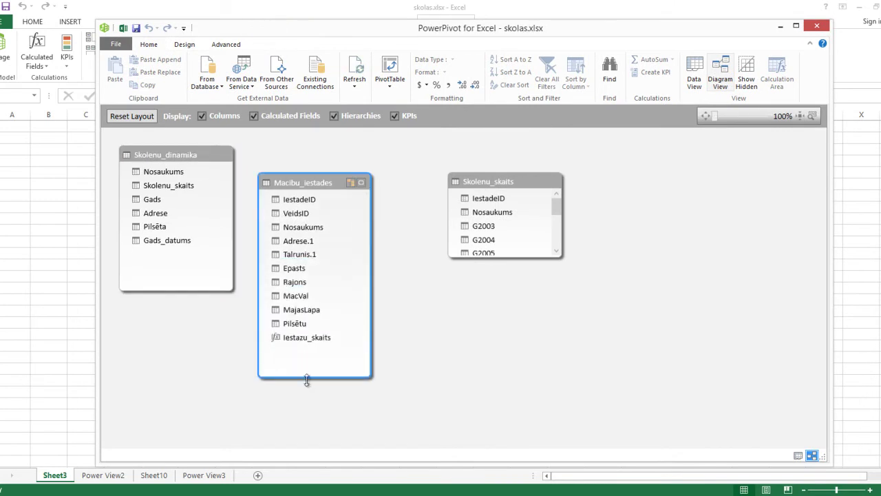
pyautogui.moveTo(480, 259); pyautogui.dragTo(478, 387)
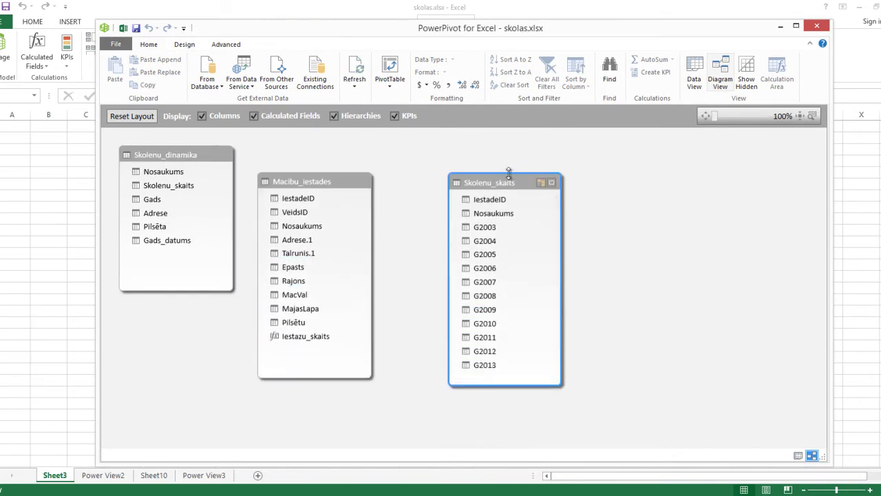
# - Arrange the diagram tables in a row in the order Macibu_iestades, Skolenu_skaits, Skolenu_dinamika, making Macibu_iestades slightly taller
pyautogui.moveTo(503, 184); pyautogui.dragTo(469, 180)
pyautogui.moveTo(165, 160); pyautogui.dragTo(626, 185)
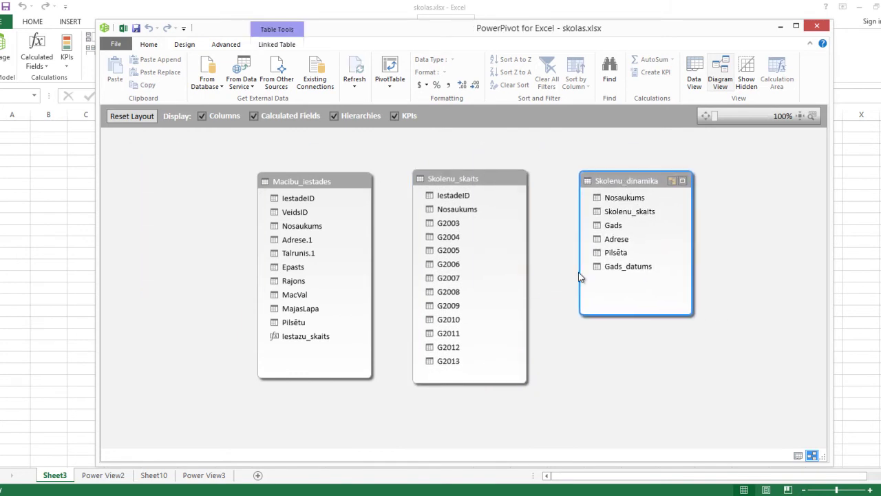
pyautogui.moveTo(296, 184); pyautogui.dragTo(286, 174)
pyautogui.moveTo(307, 365); pyautogui.dragTo(307, 391)
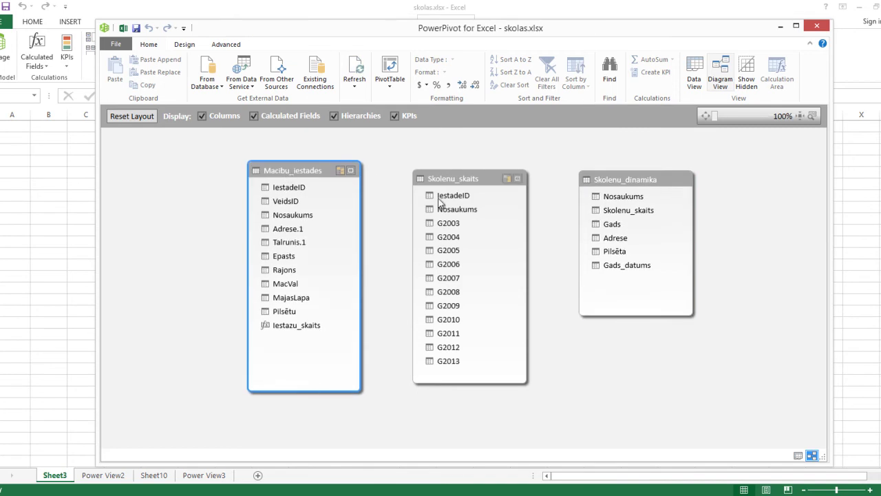
pyautogui.moveTo(448, 178); pyautogui.dragTo(439, 170)
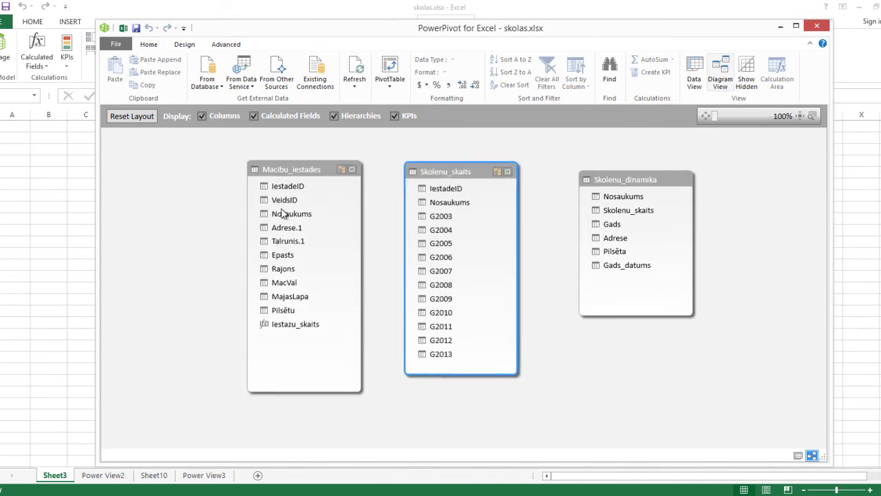
pyautogui.moveTo(307, 165); pyautogui.dragTo(308, 167)
pyautogui.click(453, 172)
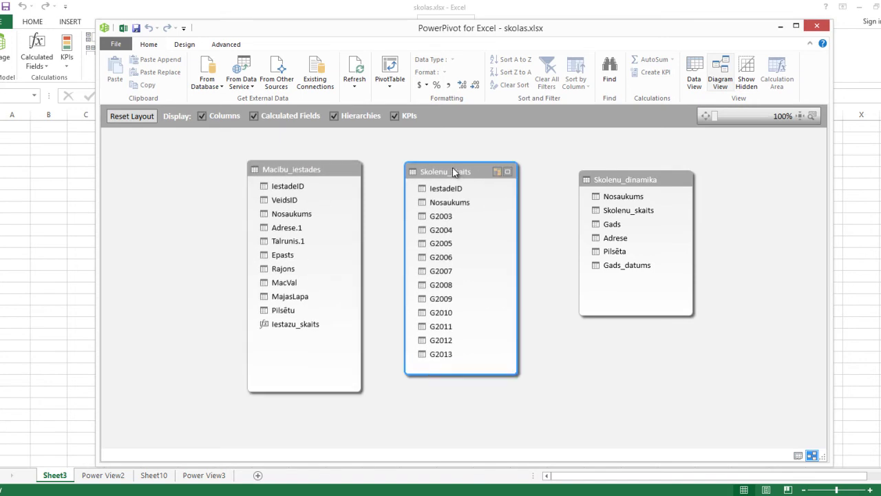
# - Relate Macibu_iestades to Skolenu_skaits through their IestadeID fields and close the Data Model window
pyautogui.moveTo(292, 188)
pyautogui.mouseDown()
pyautogui.moveTo(396, 195)
pyautogui.moveTo(448, 187)
pyautogui.mouseUp()
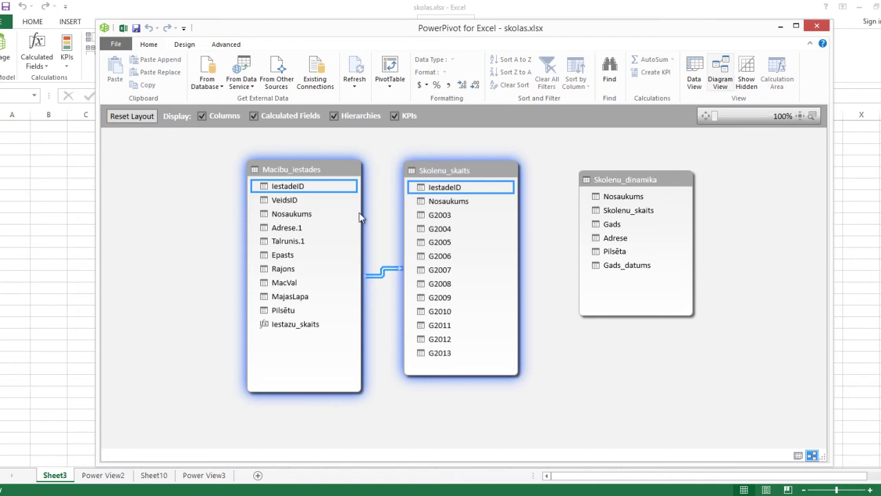
pyautogui.click(818, 27)
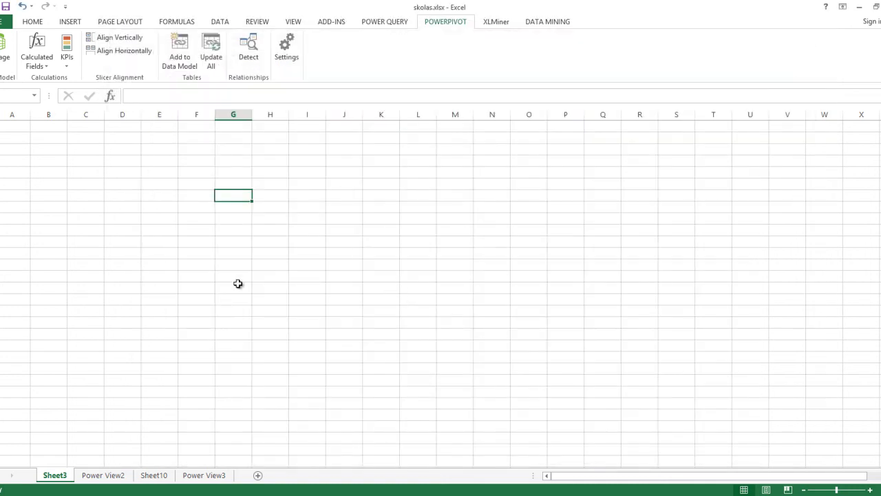
# - Launch Power Map from the skolas.xlsx workbook and create a new tour
pyautogui.click(69, 24)
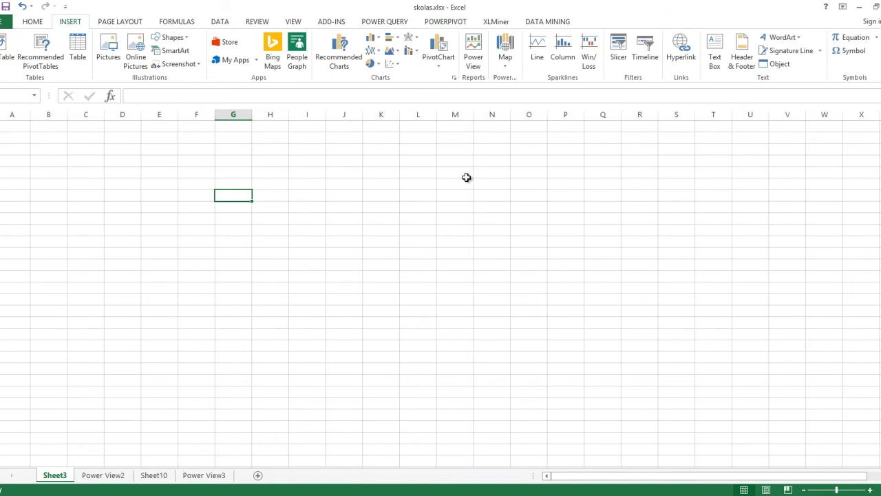
pyautogui.click(507, 45)
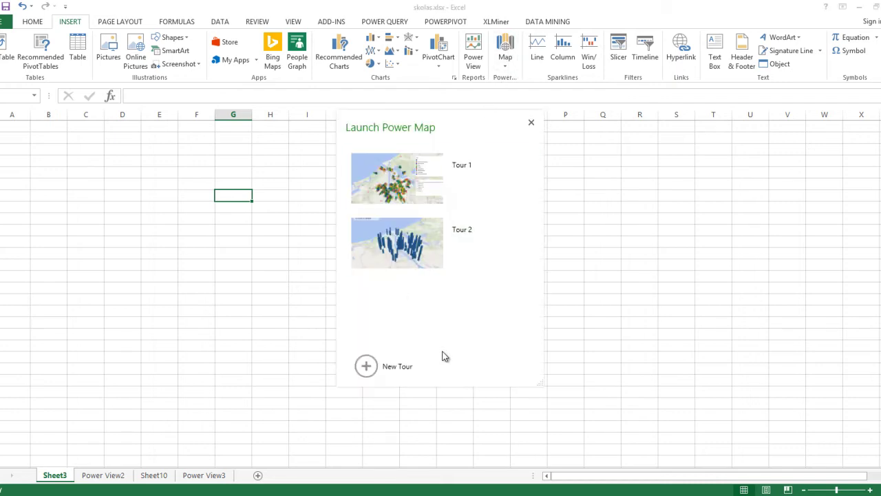
pyautogui.click(375, 365)
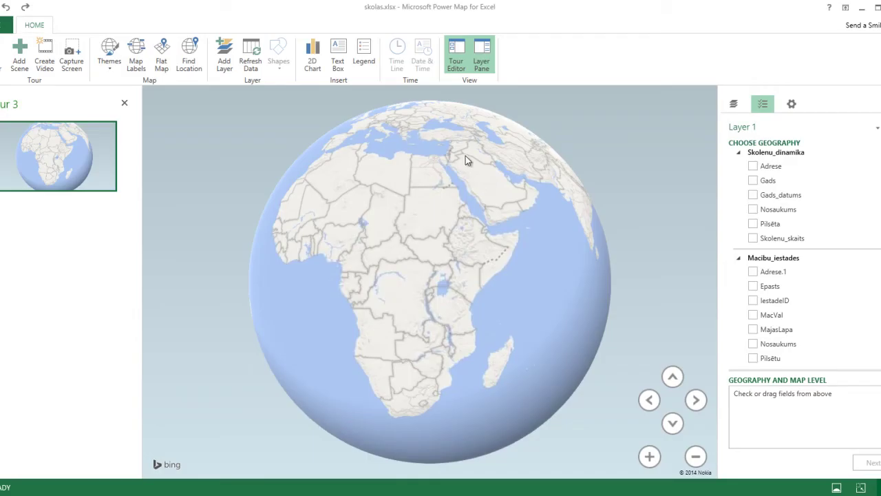
# - Hide the tour editor and turn on the map labels with the map centred on Latvia
pyautogui.moveTo(465, 156); pyautogui.dragTo(405, 354)
pyautogui.scroll(5, 397, 229)
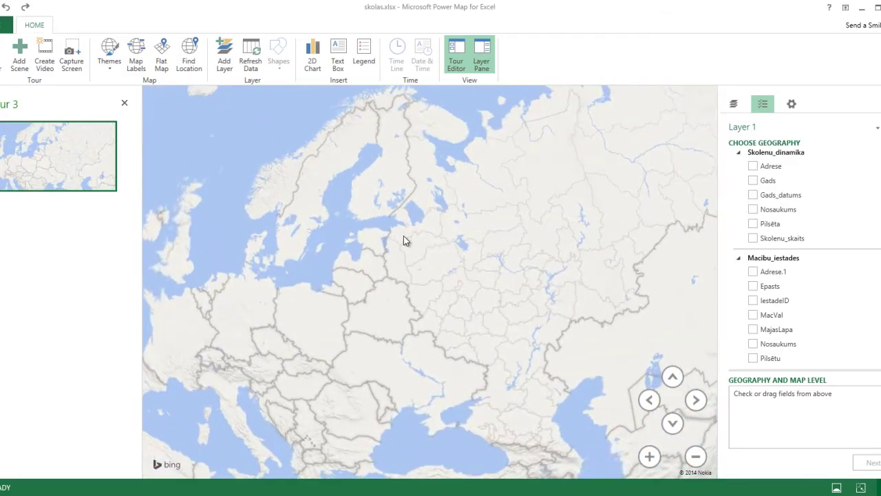
pyautogui.moveTo(380, 280); pyautogui.dragTo(437, 274)
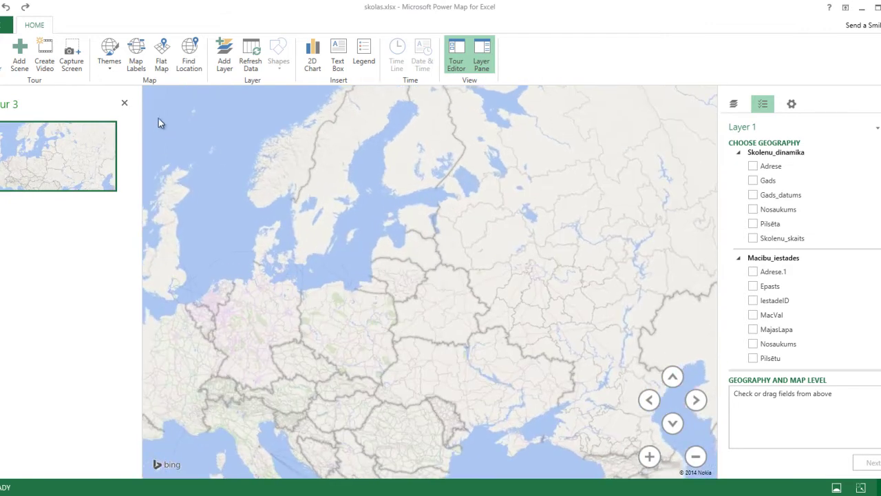
pyautogui.click(124, 102)
pyautogui.scroll(5, 368, 277)
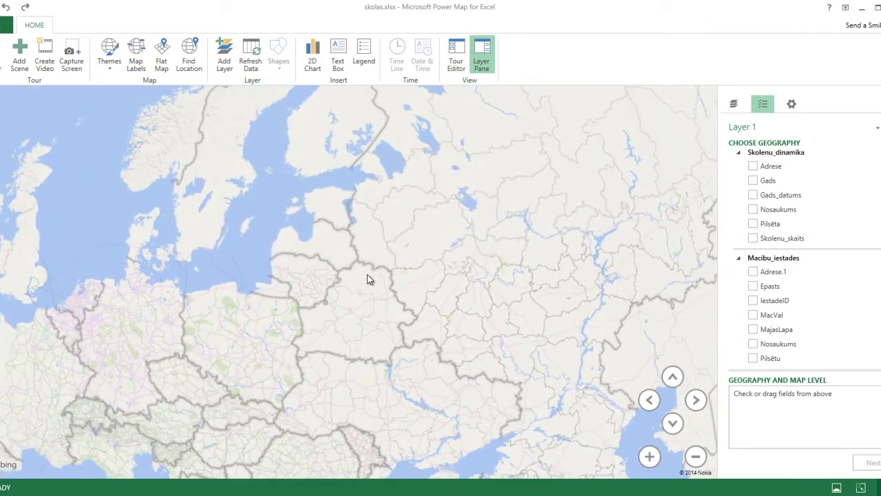
pyautogui.scroll(3, 435, 312)
pyautogui.scroll(-2, 437, 308)
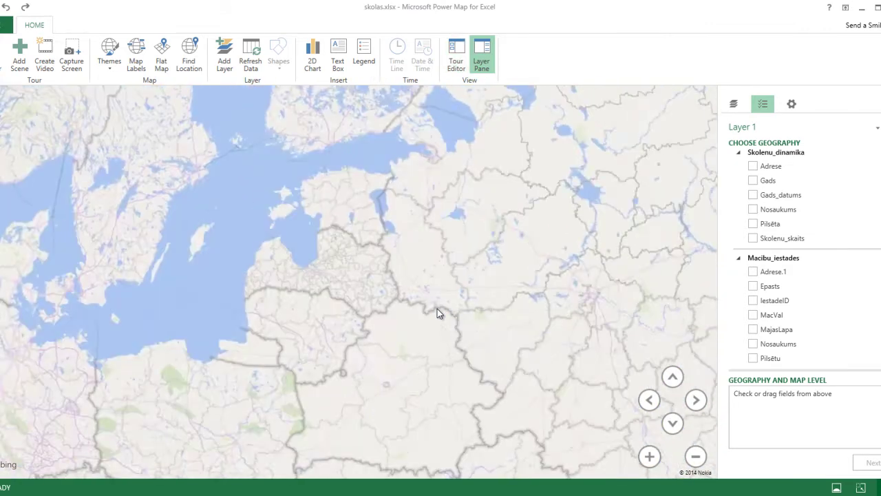
pyautogui.scroll(-2, 346, 301)
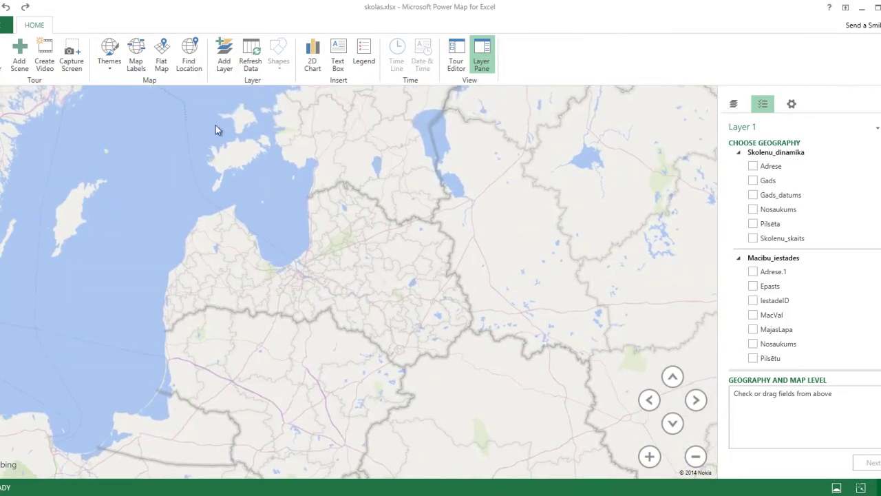
pyautogui.click(136, 59)
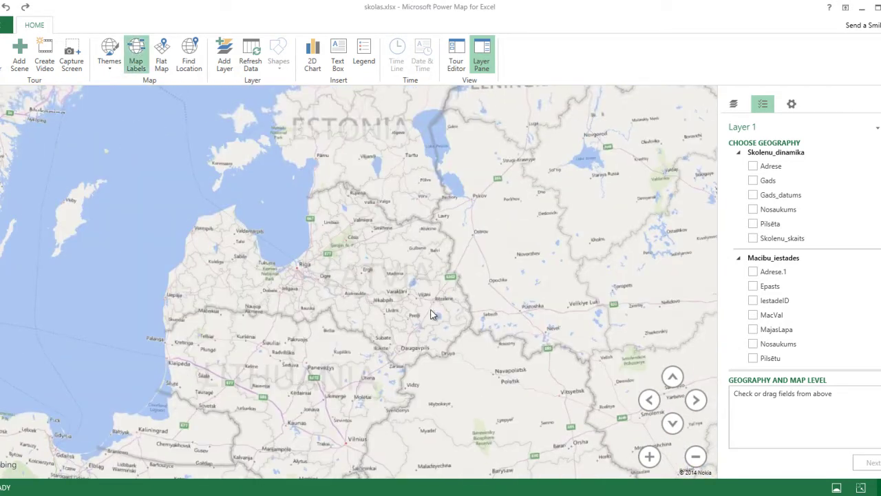
pyautogui.scroll(3, 339, 327)
pyautogui.scroll(-3, 338, 327)
pyautogui.scroll(-1, 411, 305)
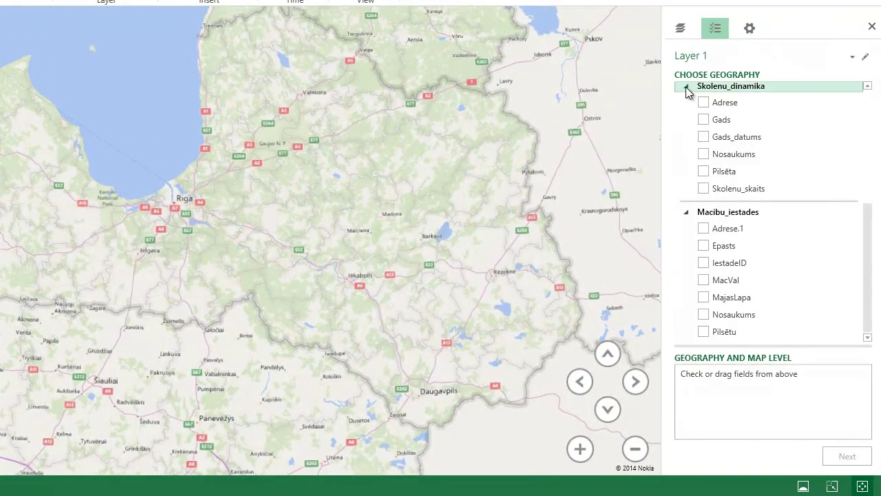
# - Collapse the Macibu_iestades and Query1 field lists, keeping only the Skolenu_dinamika fields expanded
pyautogui.click(739, 152)
pyautogui.click(685, 106)
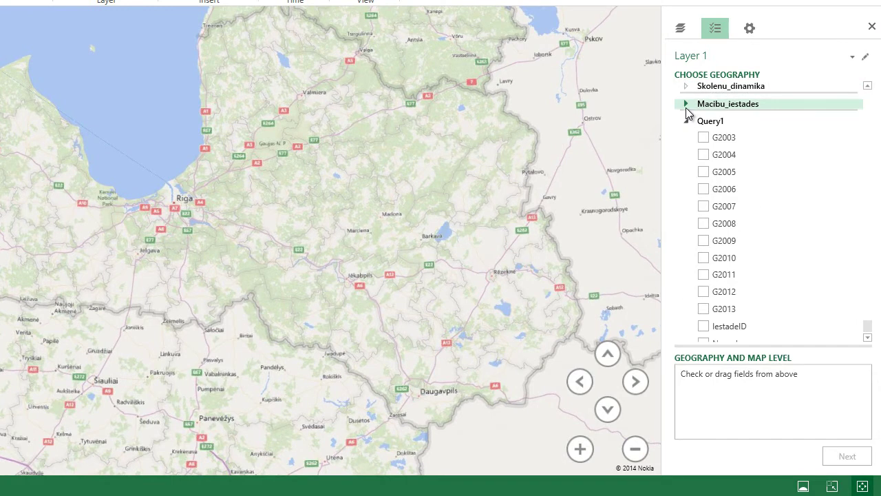
pyautogui.click(687, 104)
pyautogui.click(686, 86)
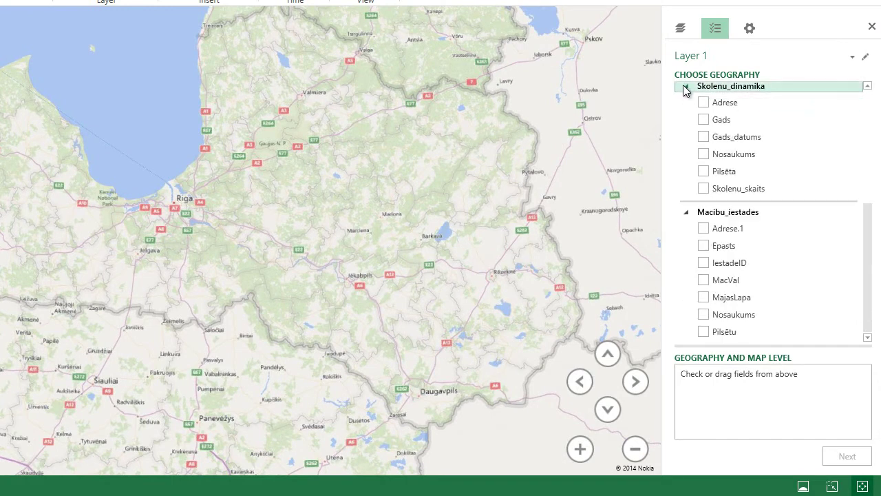
pyautogui.click(686, 213)
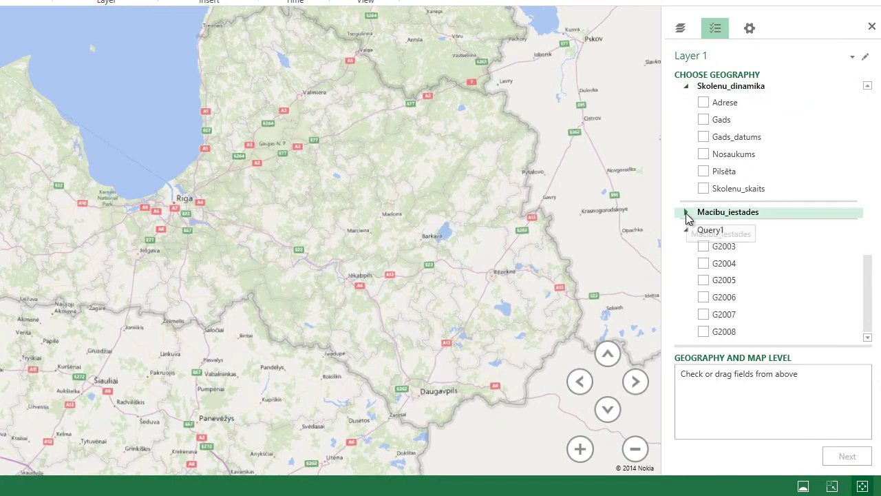
pyautogui.click(686, 231)
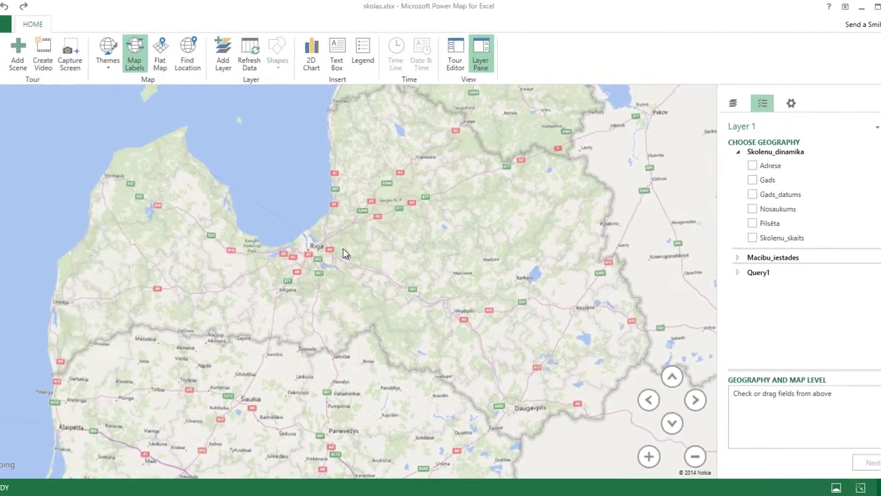
# - Plot the Skolenu_dinamika data around Riga using Pilsēta as City and Adrese as Street, mapping by Adrese
pyautogui.scroll(3, 180, 197)
pyautogui.scroll(3, 314, 269)
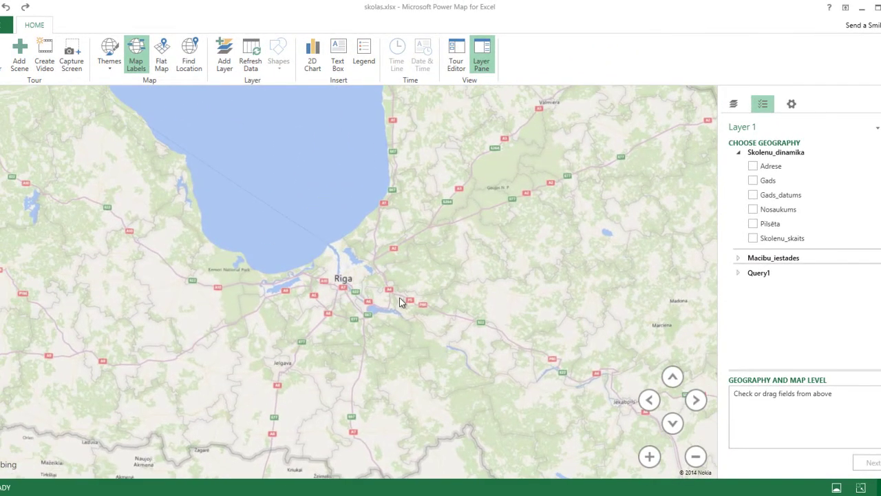
pyautogui.scroll(3, 410, 326)
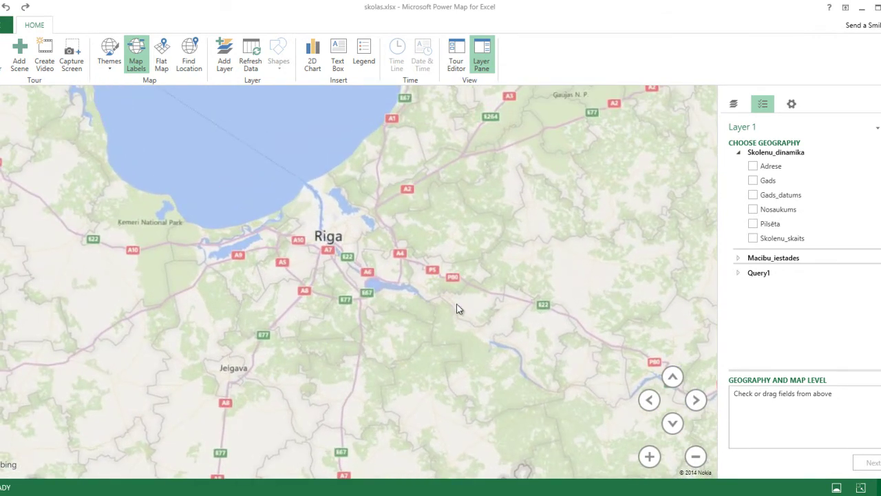
pyautogui.scroll(-2, 427, 313)
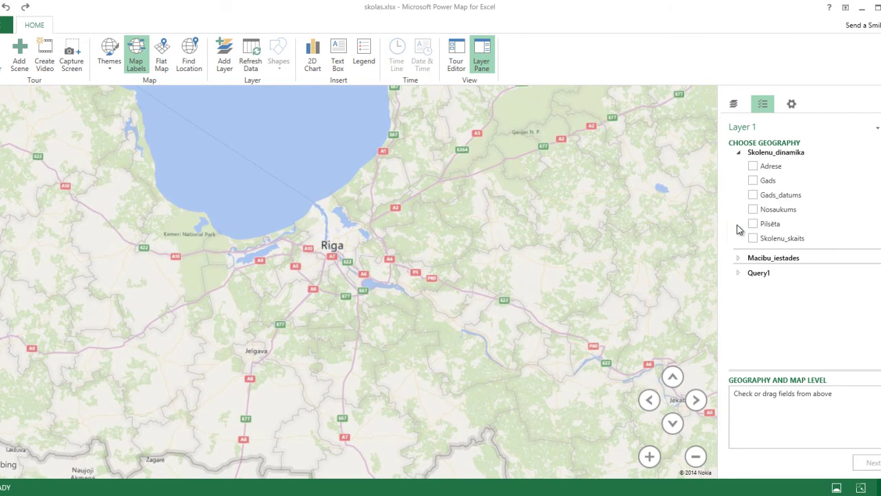
pyautogui.click(754, 224)
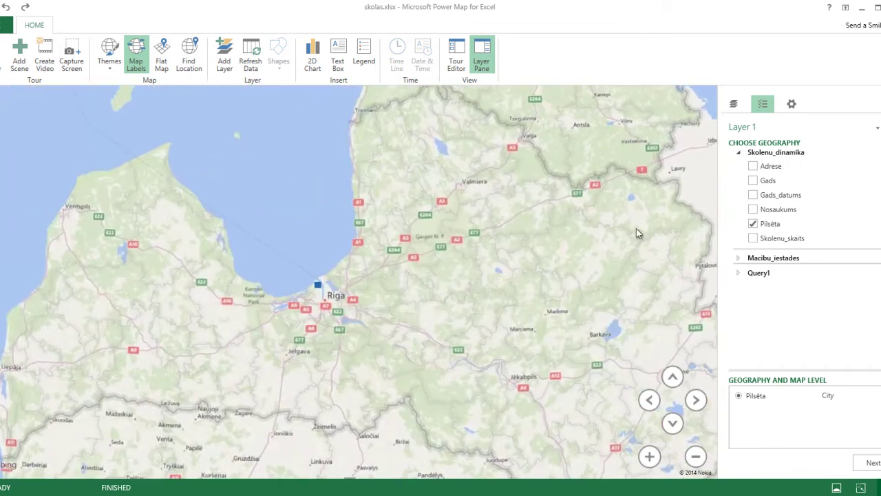
pyautogui.click(754, 166)
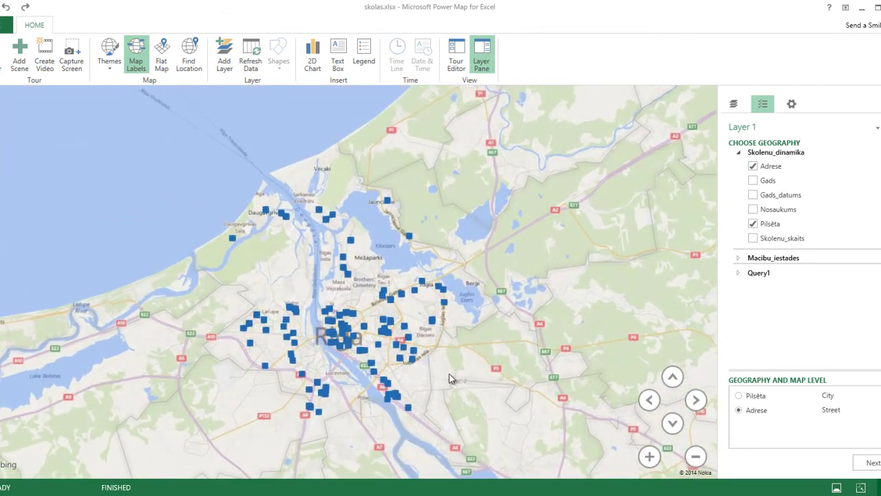
pyautogui.scroll(4, 416, 318)
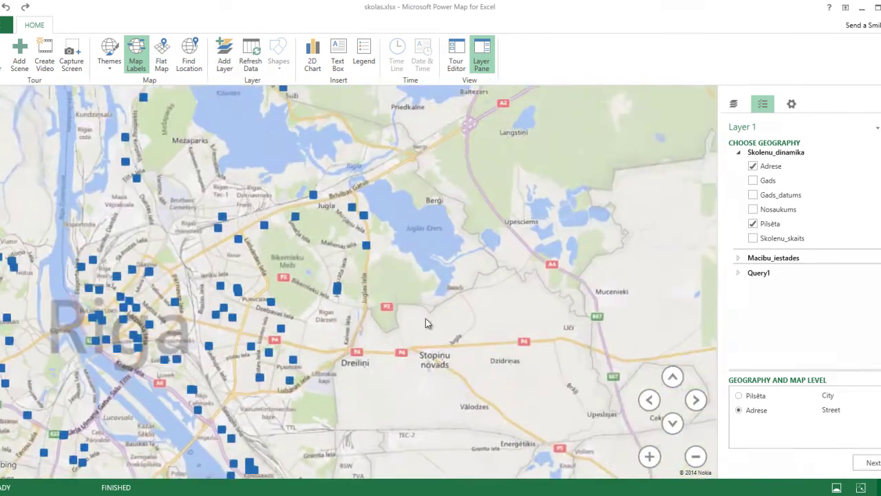
pyautogui.scroll(-3, 475, 321)
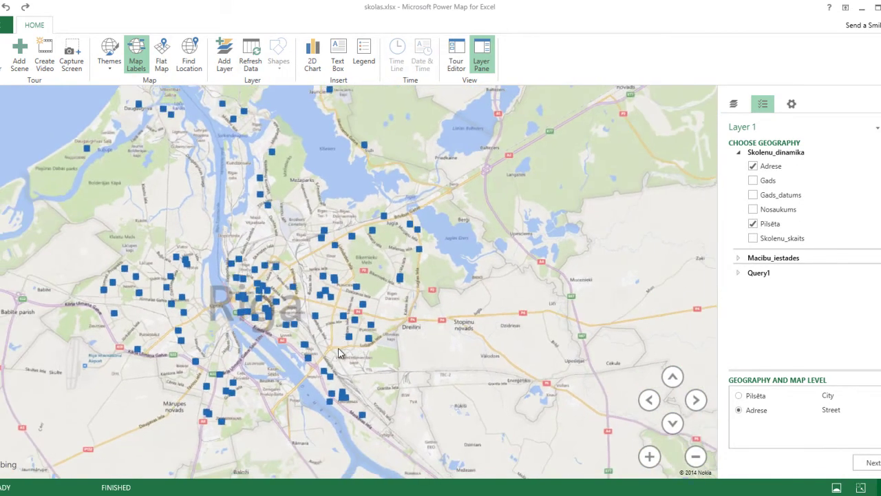
pyautogui.scroll(-2, 436, 207)
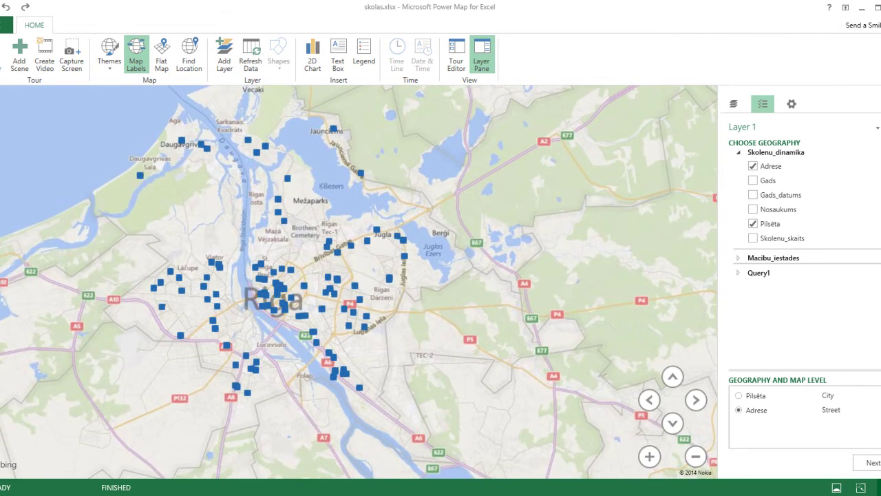
# - Accept the geography fields and use Nosaukums from Skolenu_dinamika as the category for the map columns
pyautogui.click(867, 463)
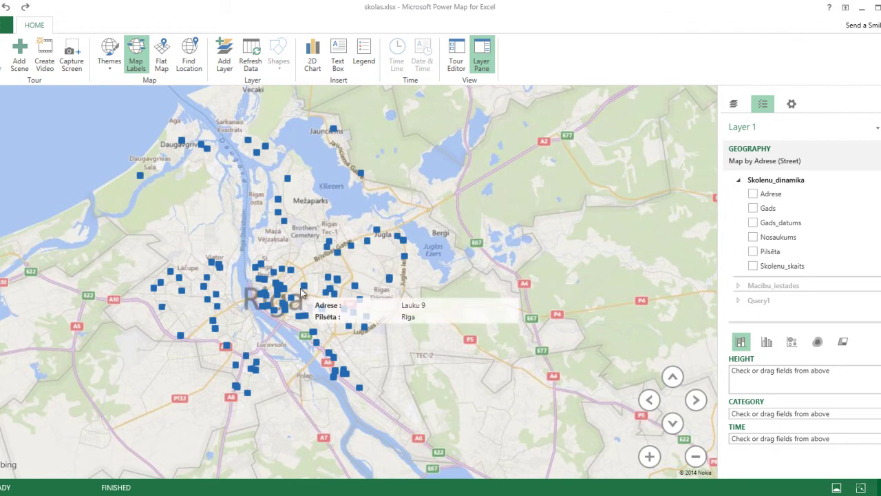
pyautogui.moveTo(270, 298)
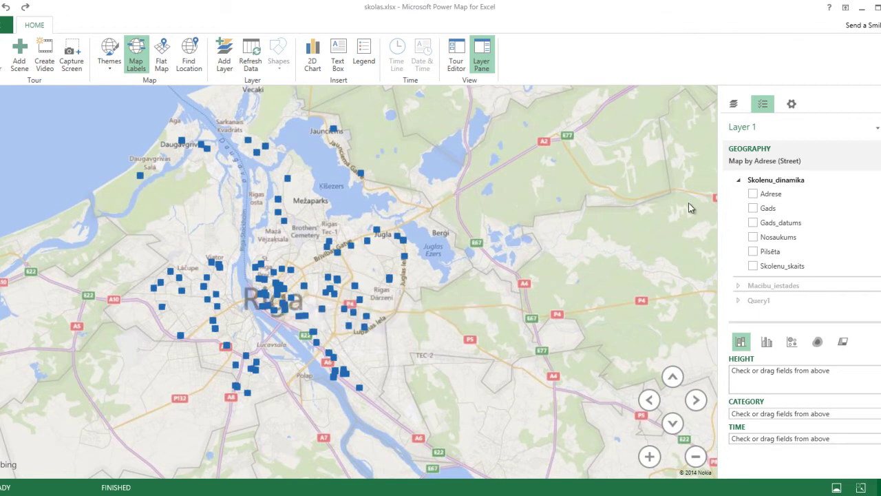
pyautogui.click(753, 237)
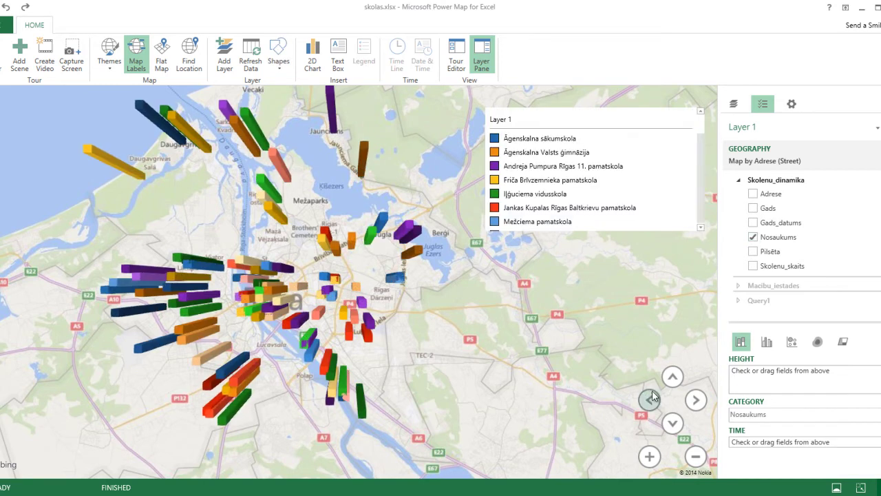
# - Remove the Nosaukums category from the map columns and use Skolenu_skaits as their height
pyautogui.moveTo(455, 328); pyautogui.dragTo(522, 337)
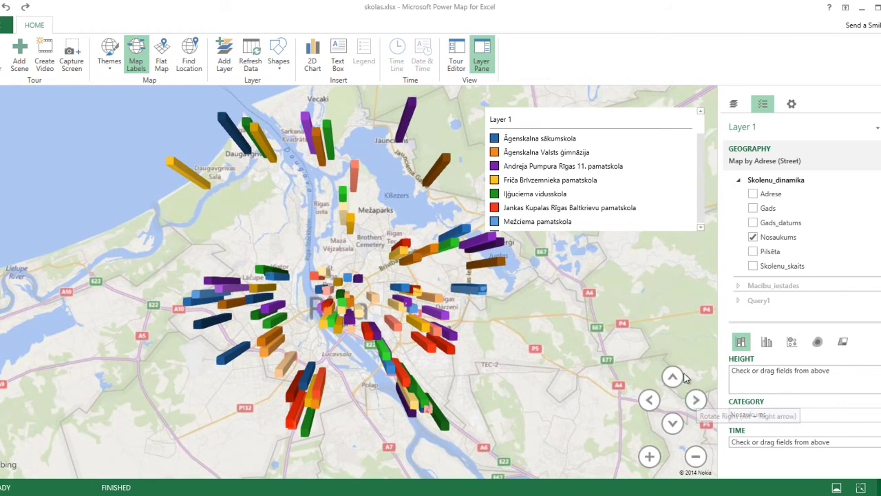
pyautogui.click(672, 423)
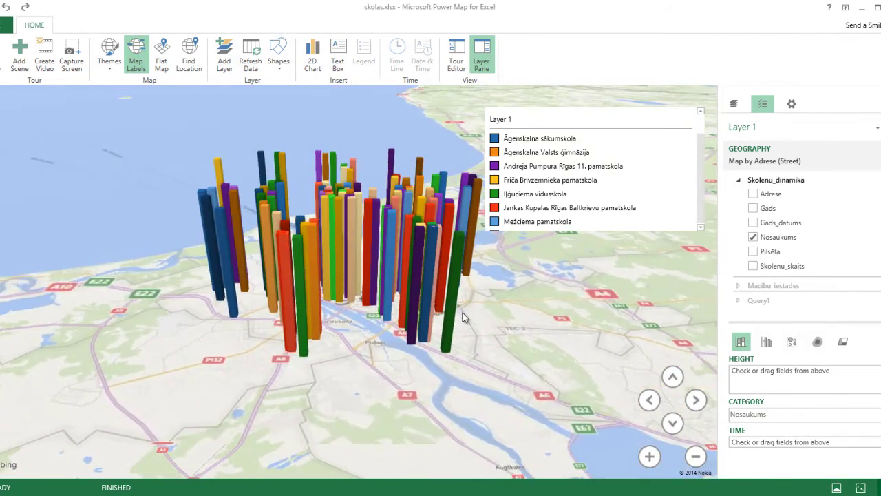
pyautogui.moveTo(505, 374); pyautogui.dragTo(510, 347)
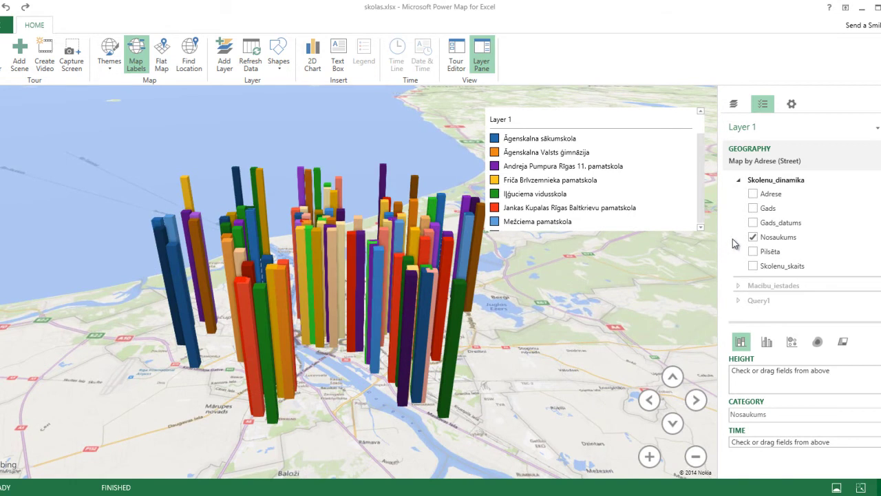
pyautogui.click(753, 237)
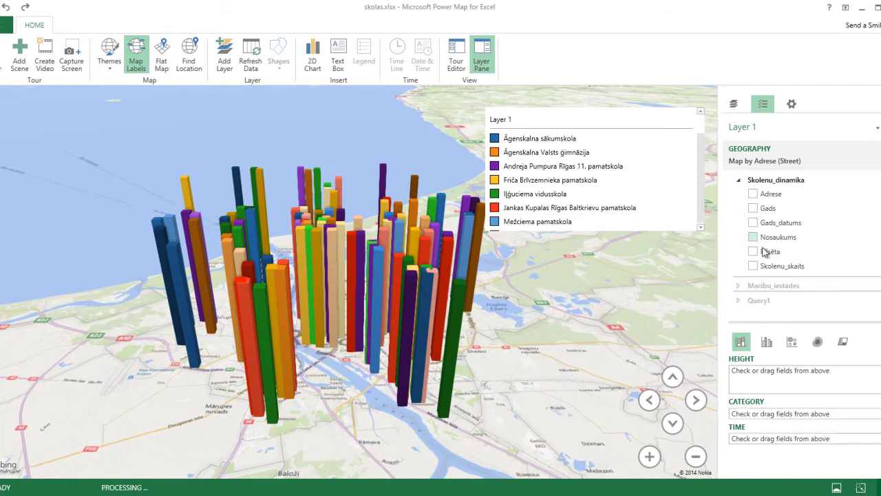
pyautogui.click(753, 265)
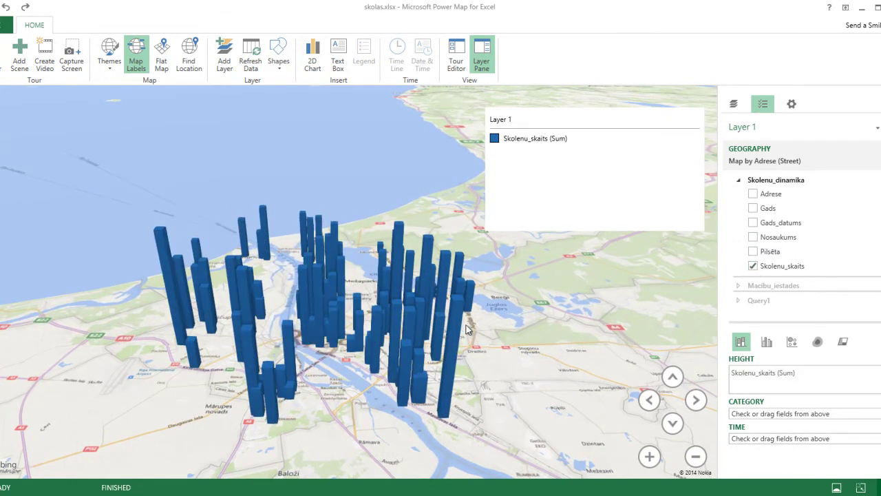
# - Change the aggregation of the Skolenu_skaits column height to No Aggregation
pyautogui.scroll(2, 442, 330)
pyautogui.moveTo(442, 331); pyautogui.dragTo(502, 312)
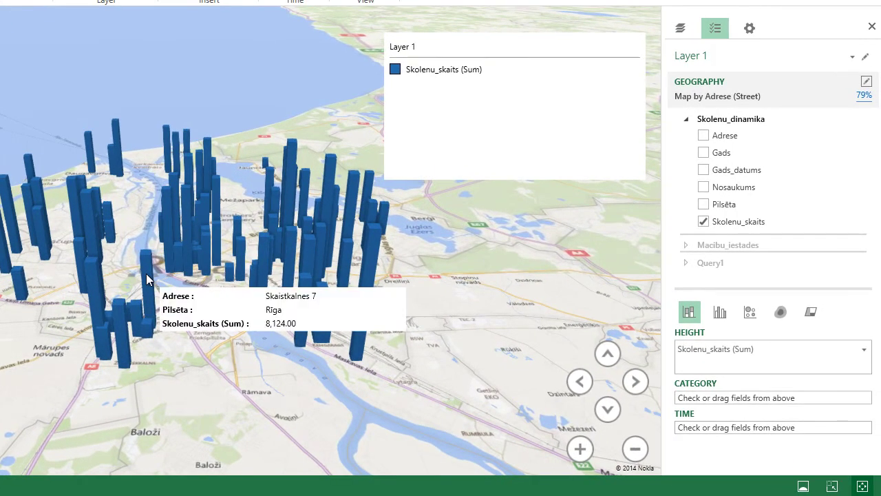
pyautogui.moveTo(89, 277)
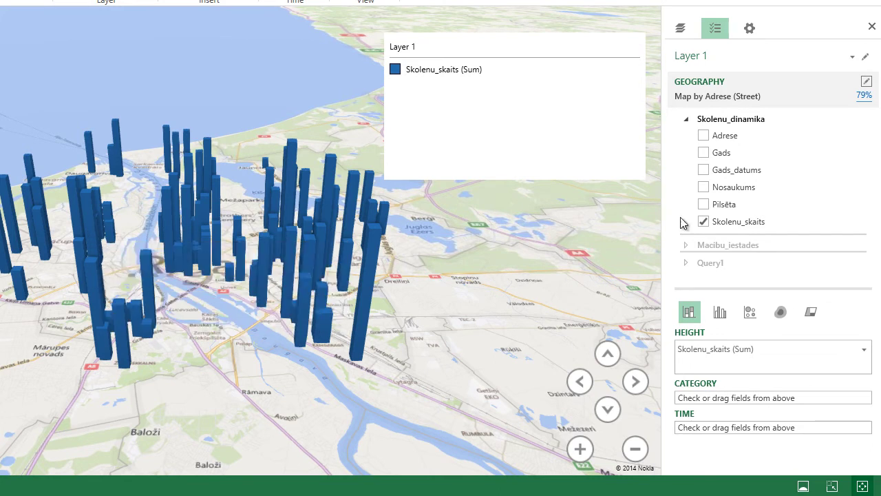
pyautogui.click(864, 349)
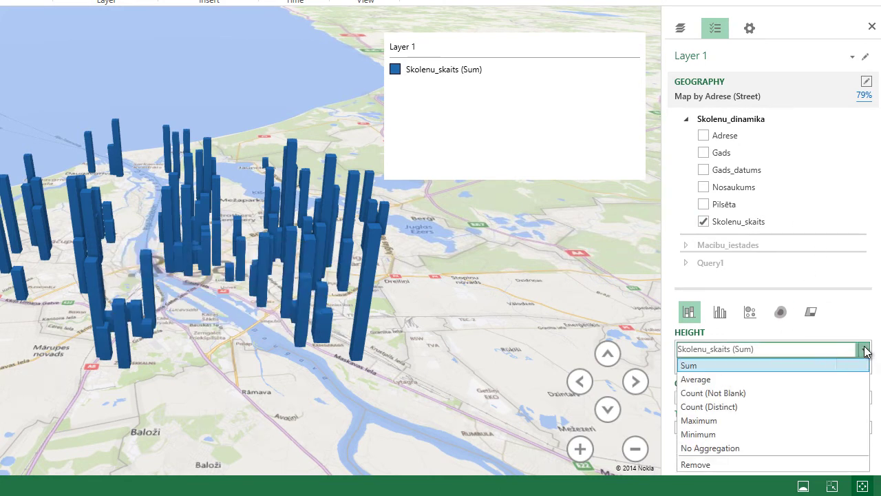
pyautogui.click(736, 448)
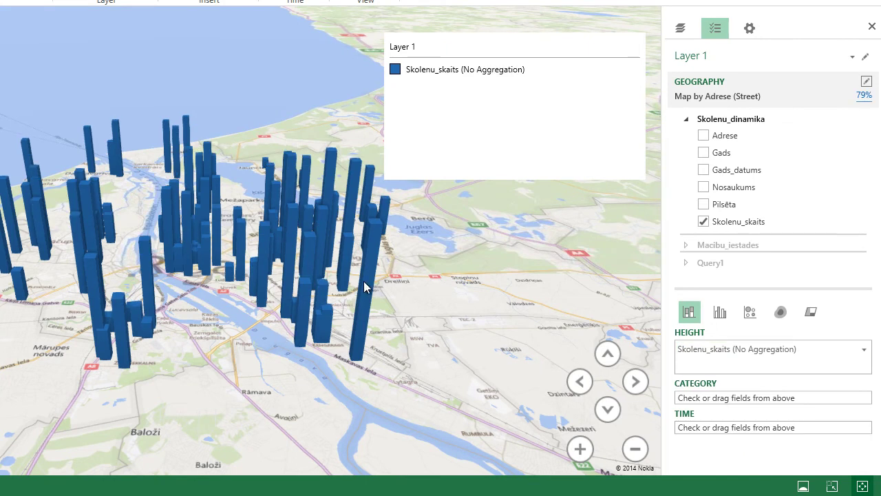
# - Remove the Layer 1 legend from the map and look closely at the tall student-count columns
pyautogui.moveTo(365, 283)
pyautogui.moveTo(294, 250)
pyautogui.moveTo(229, 330); pyautogui.dragTo(297, 386)
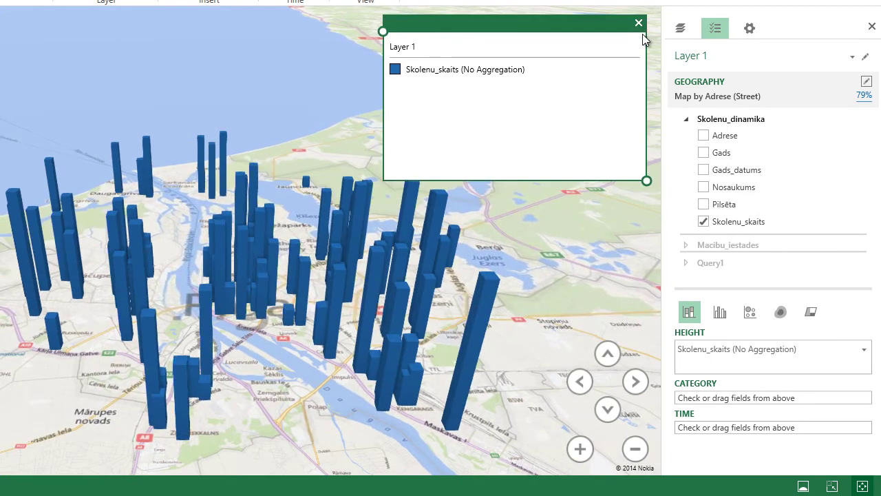
pyautogui.click(639, 23)
pyautogui.moveTo(517, 267)
pyautogui.mouseDown()
pyautogui.moveTo(529, 213)
pyautogui.moveTo(492, 239)
pyautogui.moveTo(510, 255)
pyautogui.moveTo(531, 240)
pyautogui.moveTo(521, 259)
pyautogui.mouseUp()
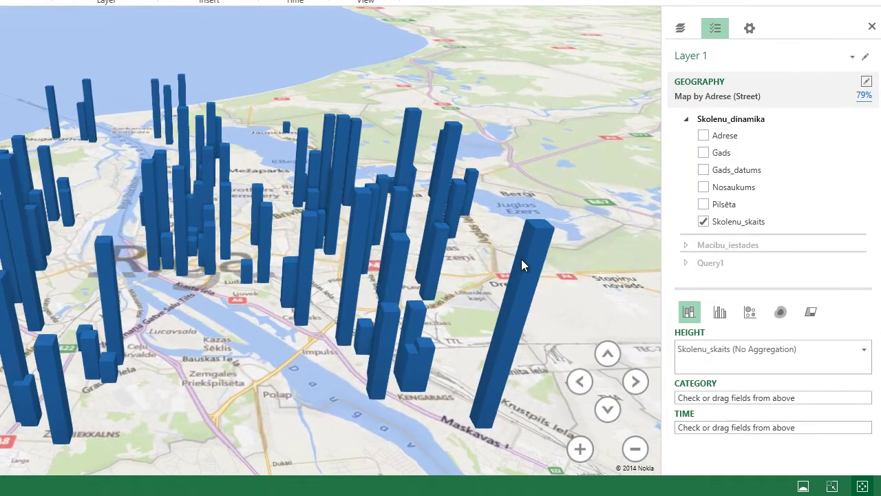
pyautogui.moveTo(531, 236)
# - Assign Gads_datums as the layer's time field and play the timeline of the student-count columns
pyautogui.moveTo(734, 168); pyautogui.dragTo(736, 428)
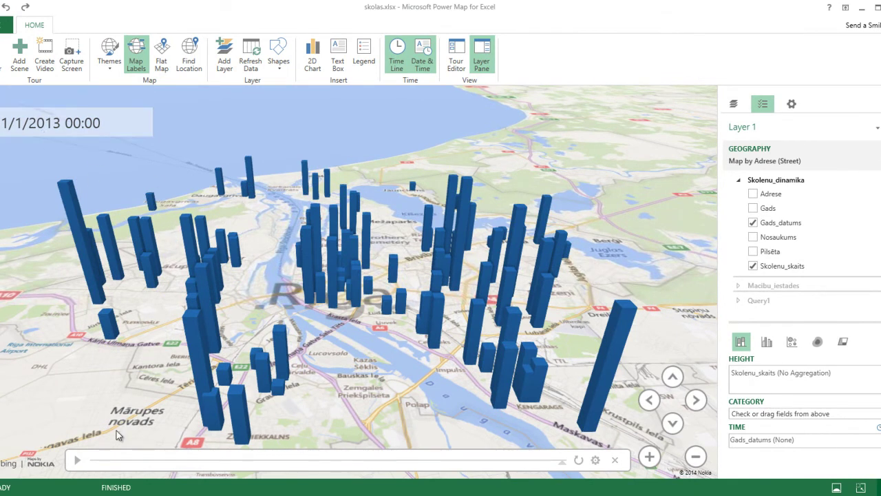
pyautogui.click(78, 460)
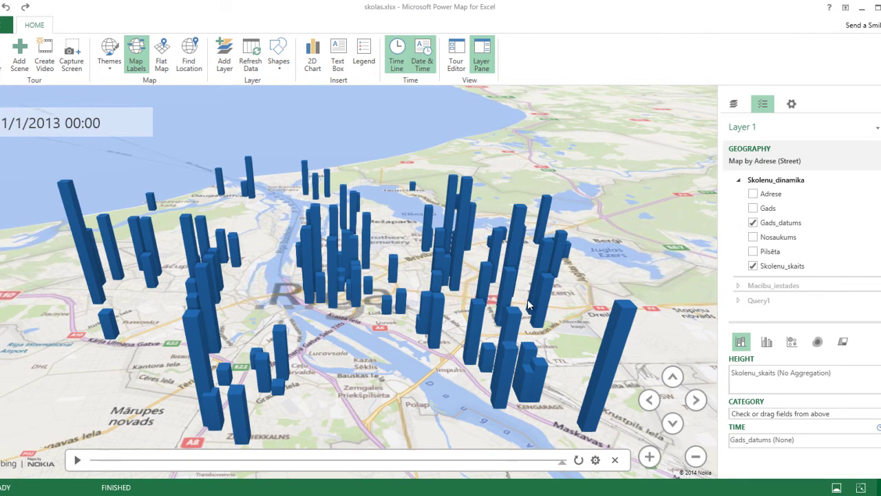
# - Clear and reselect Skolenu_skaits so it is summed, and change the layer to a heat map seen from above
pyautogui.click(672, 377)
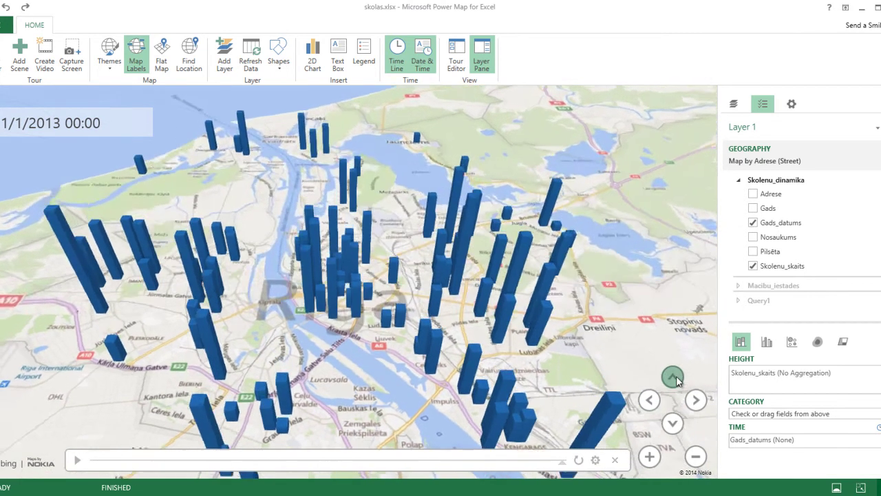
pyautogui.click(673, 377)
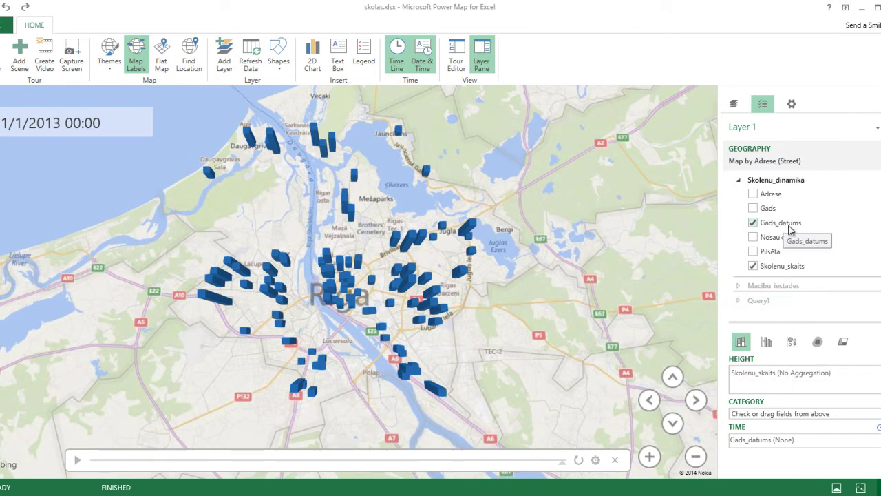
pyautogui.click(795, 269)
pyautogui.click(769, 271)
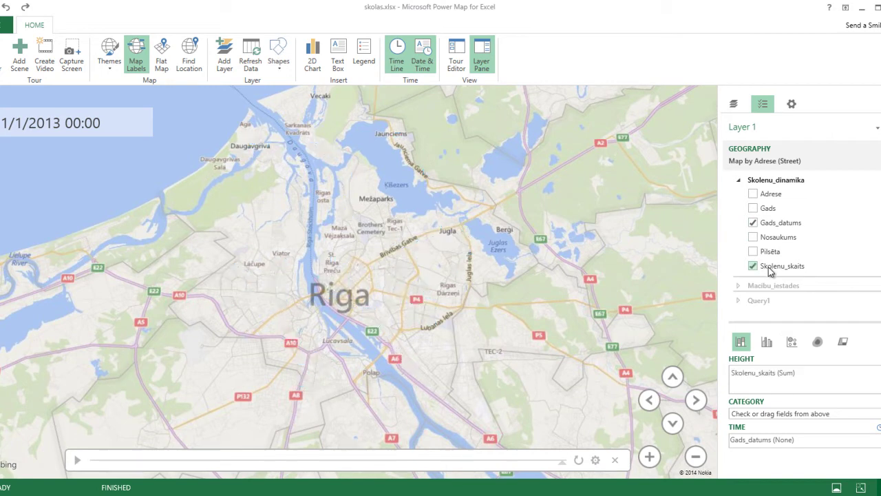
pyautogui.click(818, 344)
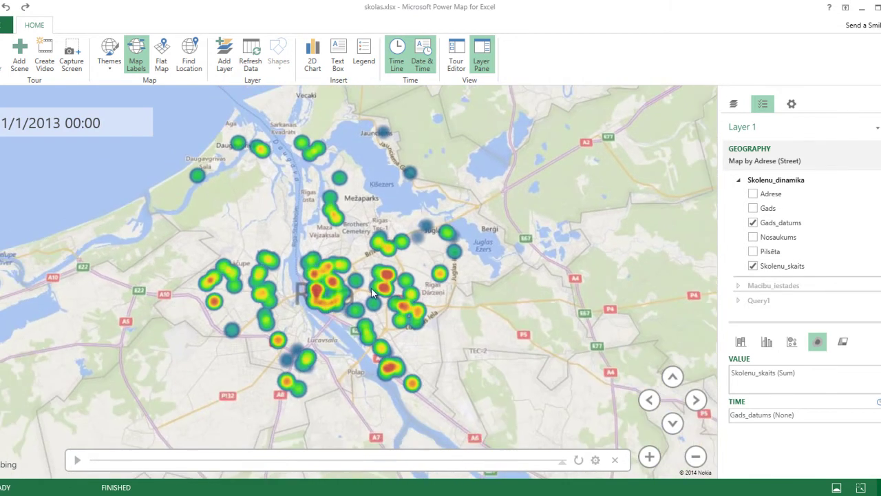
# - Add a more compact legend for the heat map, then play the timeline and pause it partway
pyautogui.click(363, 55)
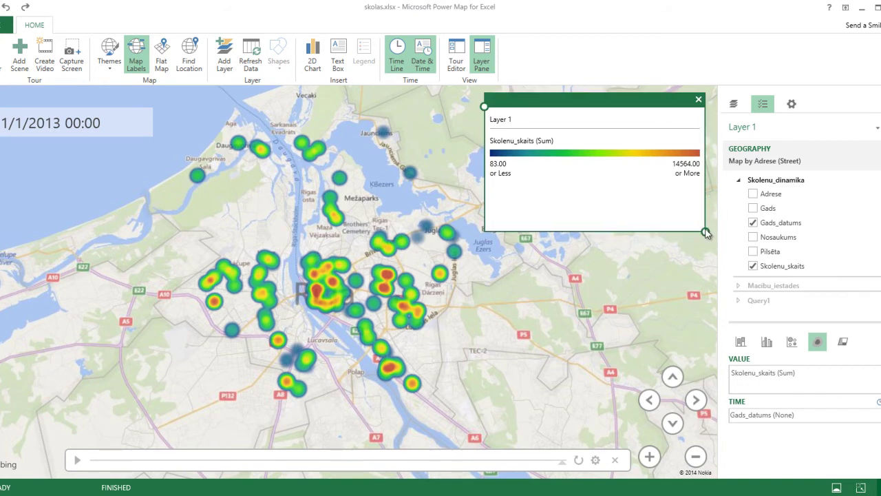
pyautogui.moveTo(705, 230); pyautogui.dragTo(702, 202)
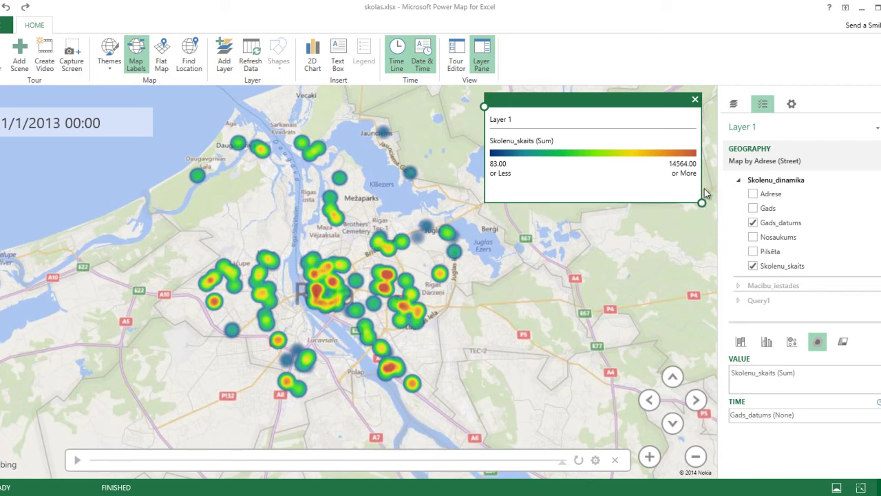
pyautogui.click(77, 460)
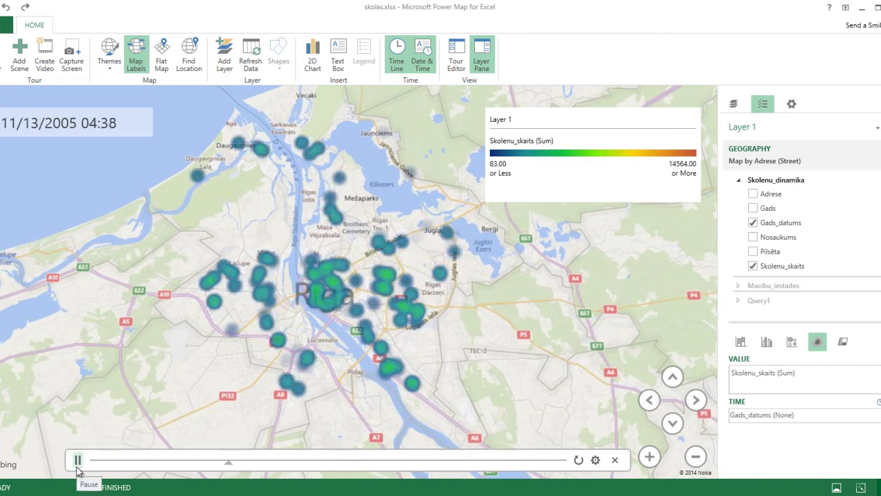
pyautogui.click(77, 467)
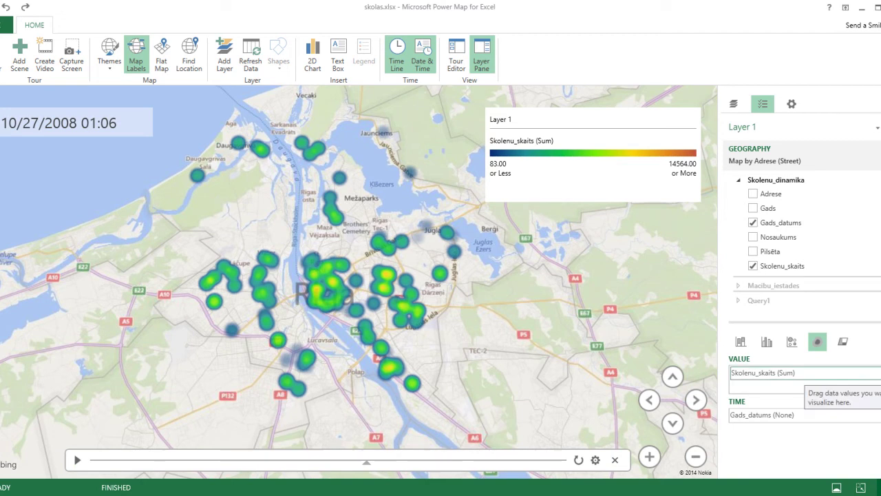
# - Set the heat map's Skolenu_skaits value to No Aggregation and replay the timeline over Riga
pyautogui.click(859, 377)
pyautogui.click(762, 455)
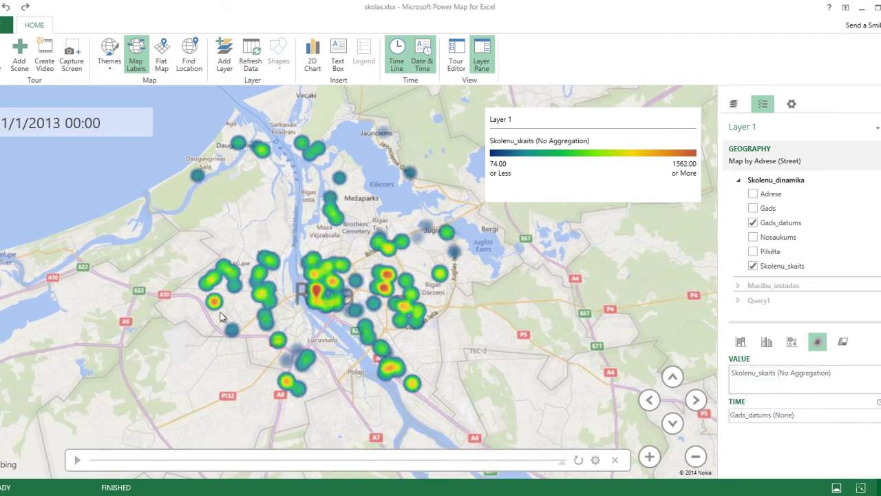
pyautogui.click(77, 460)
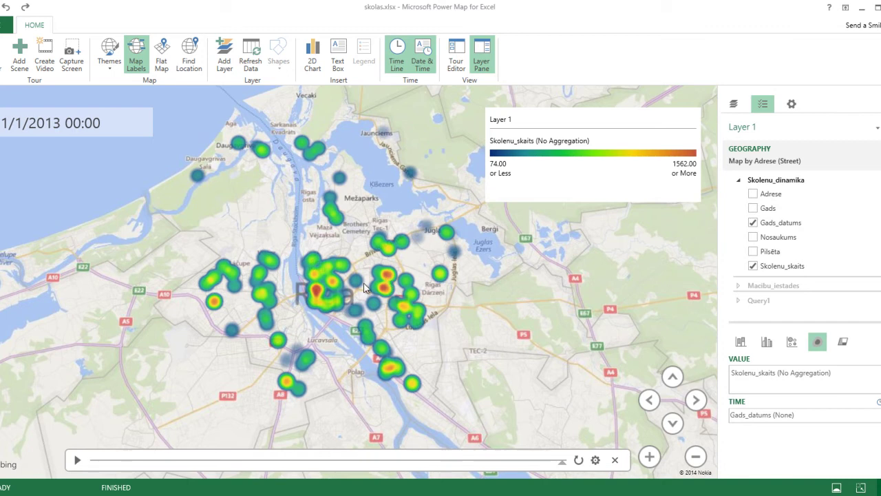
pyautogui.scroll(3, 330, 291)
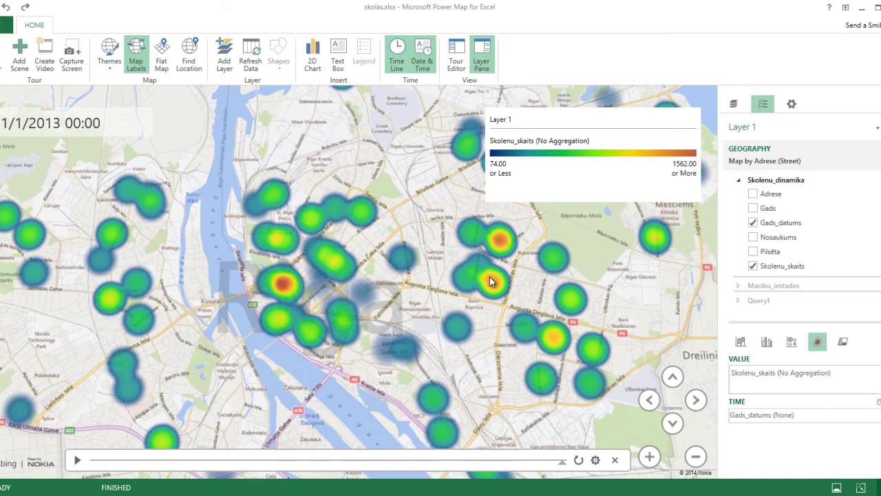
pyautogui.scroll(-5, 359, 276)
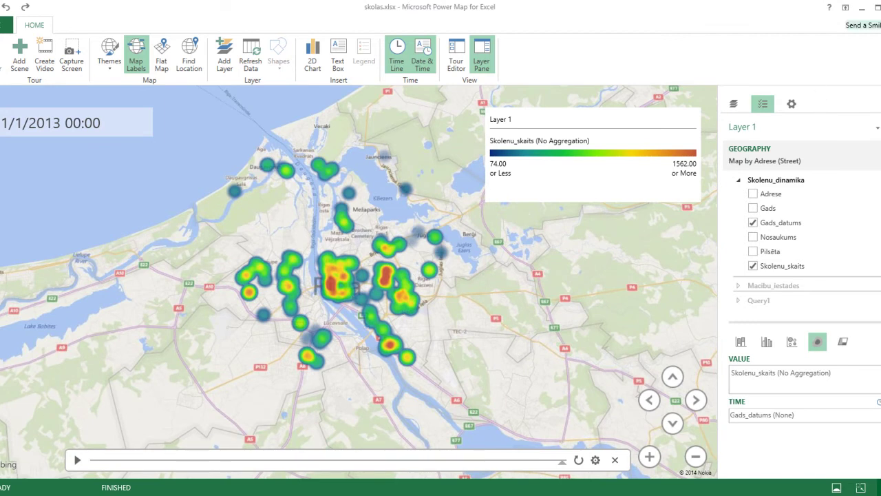
# - Close the Power Map window and launch a new tour from the Excel workbook
pyautogui.click(880, 7)
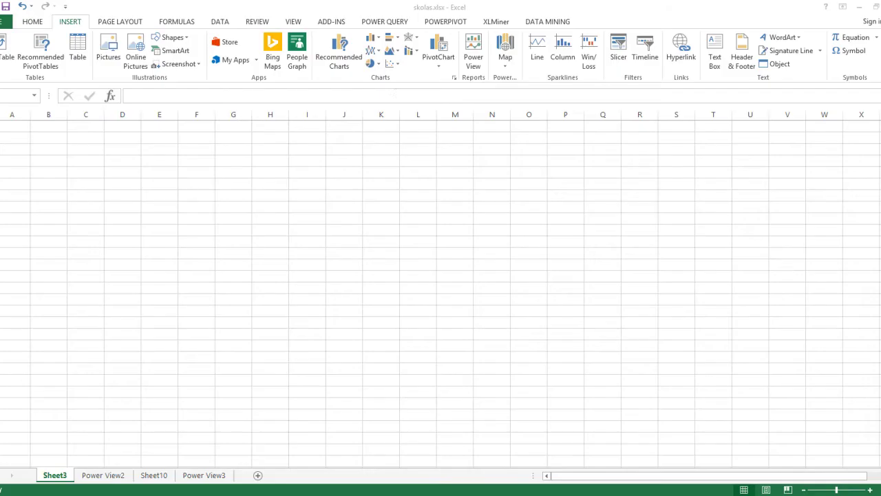
pyautogui.click(513, 50)
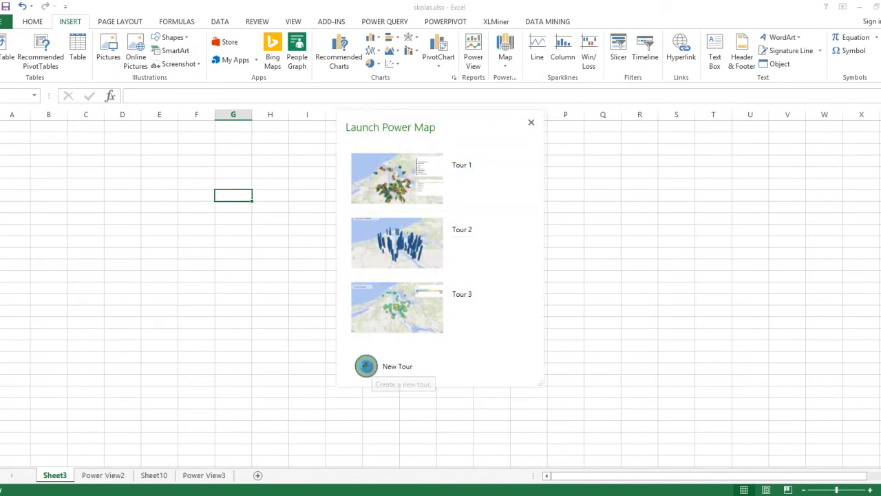
pyautogui.click(367, 366)
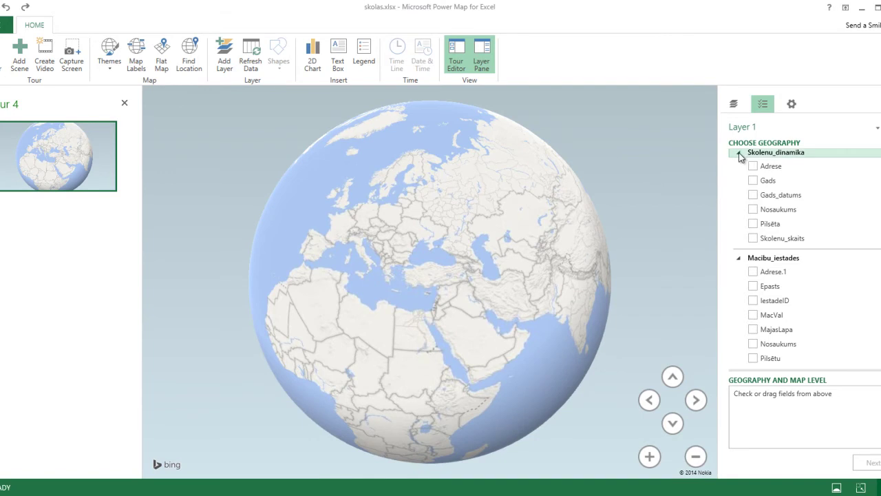
# - Plot the Macibu_iestades table using Pilsētu and Adrese.1, with Adrese.1 as Street
pyautogui.click(740, 153)
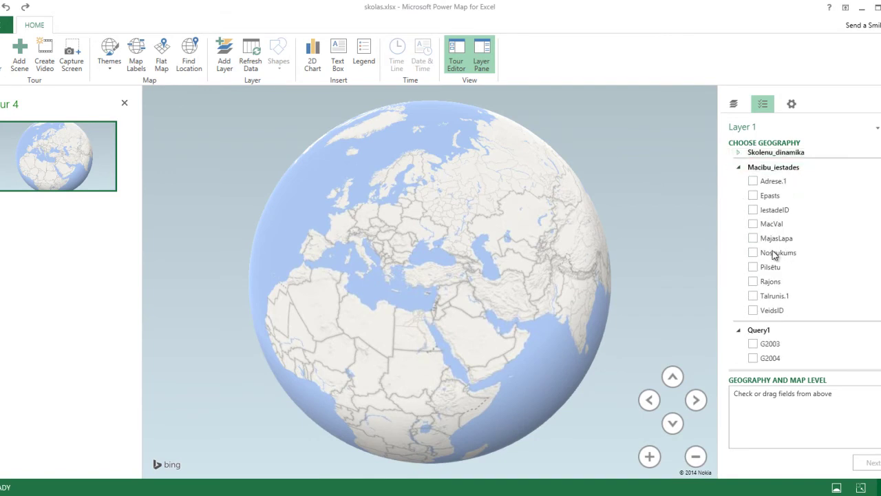
pyautogui.click(753, 268)
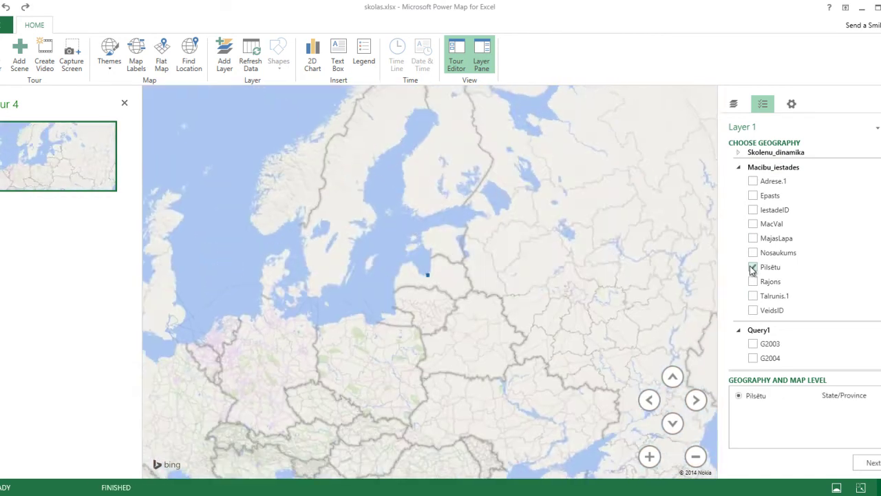
pyautogui.click(753, 181)
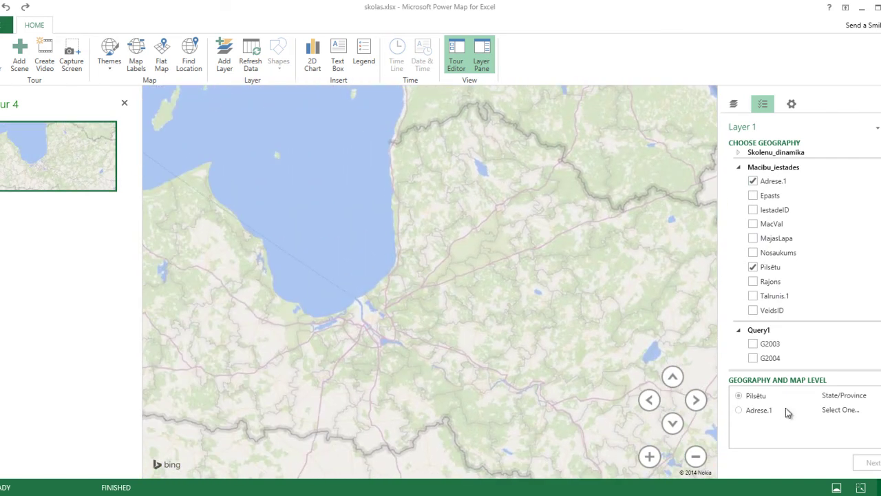
pyautogui.click(857, 410)
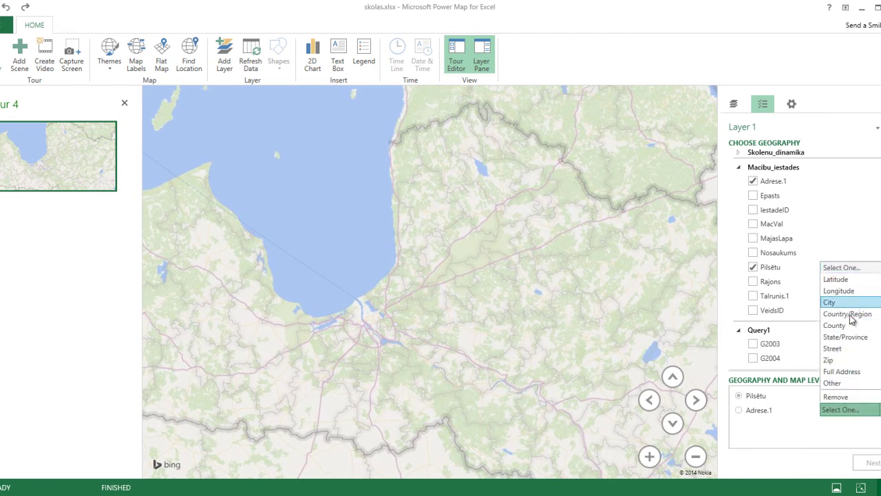
pyautogui.click(853, 351)
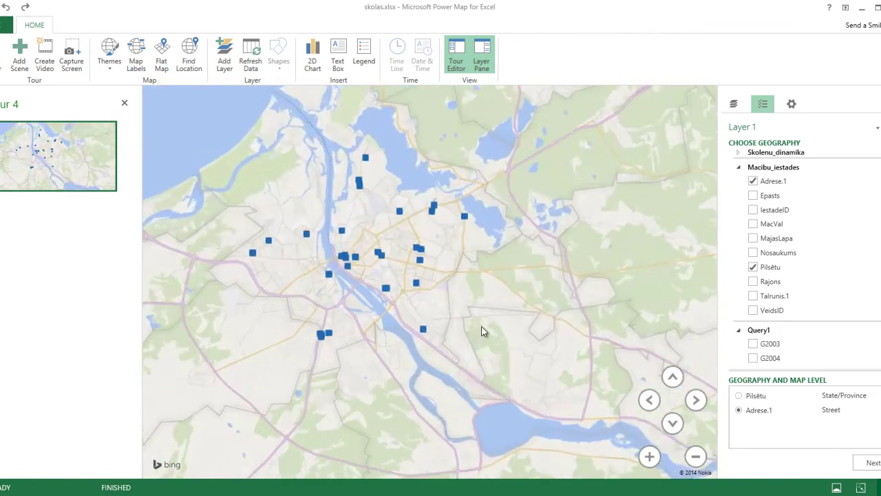
# - Set Pilsētu's geography type to City for the Macibu_iestades layer and close the Tour Editor
pyautogui.scroll(-3, 529, 319)
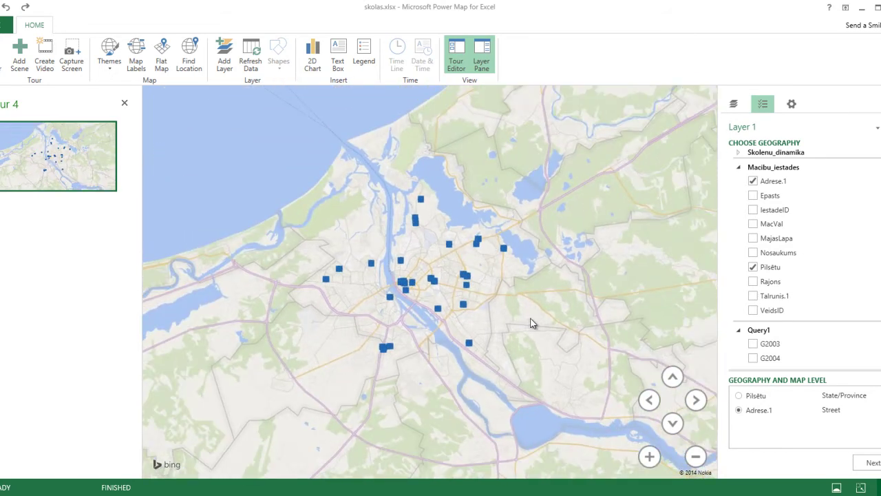
pyautogui.click(858, 396)
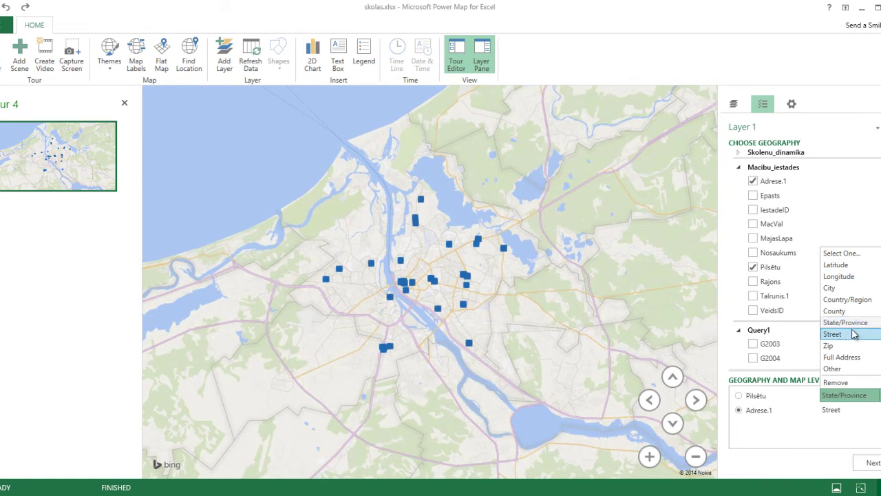
pyautogui.click(834, 288)
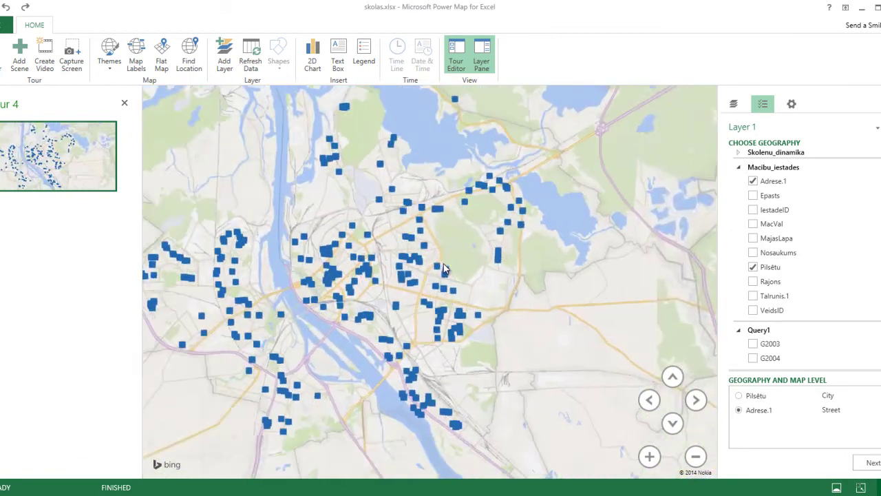
pyautogui.click(124, 105)
pyautogui.scroll(5, 462, 227)
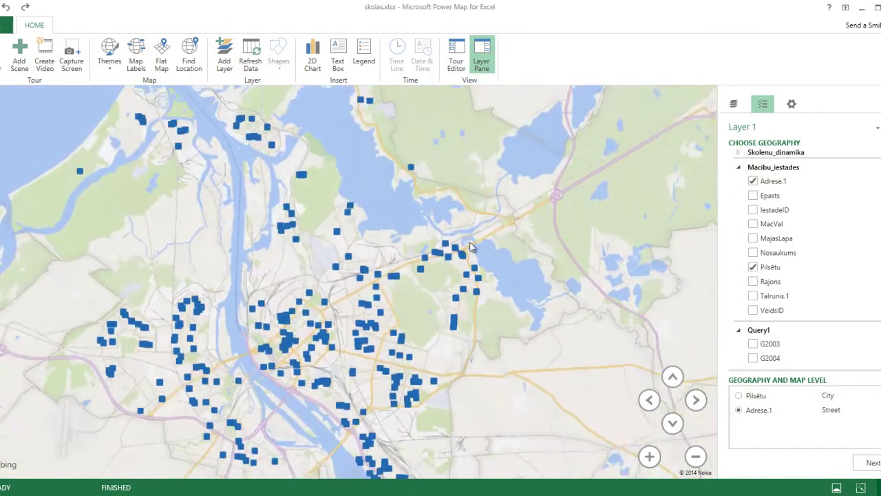
pyautogui.scroll(-3, 510, 239)
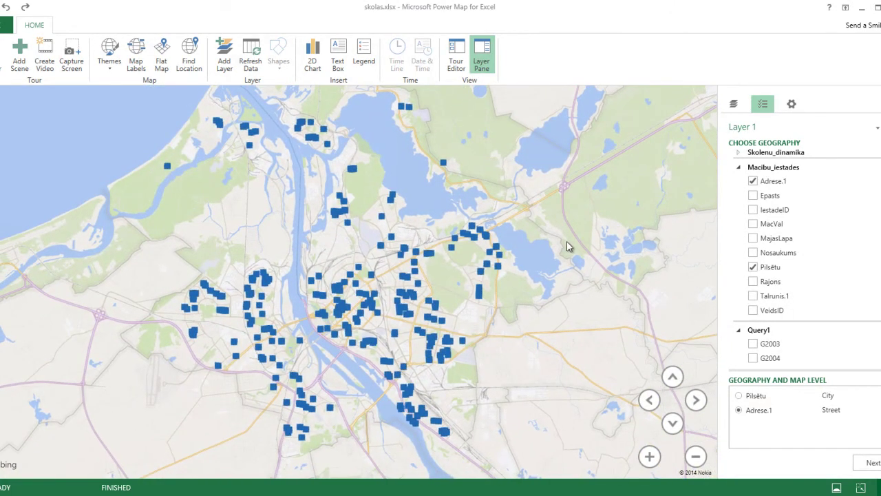
pyautogui.click(672, 423)
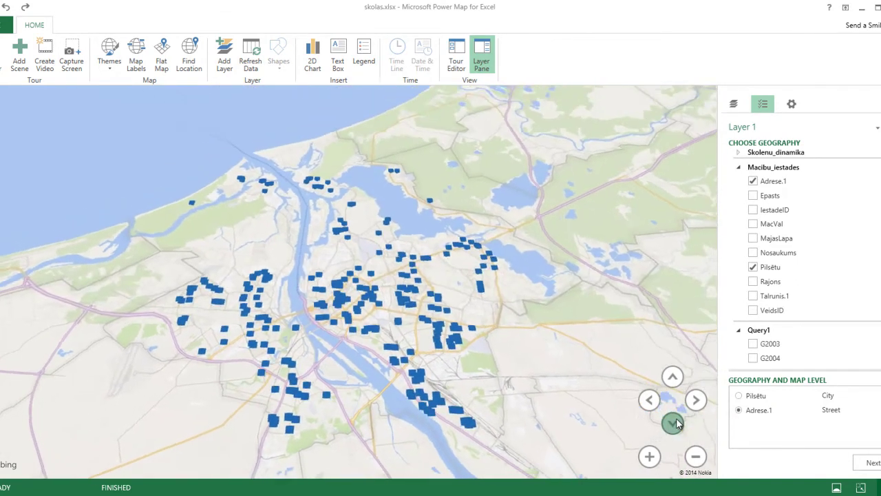
pyautogui.click(673, 377)
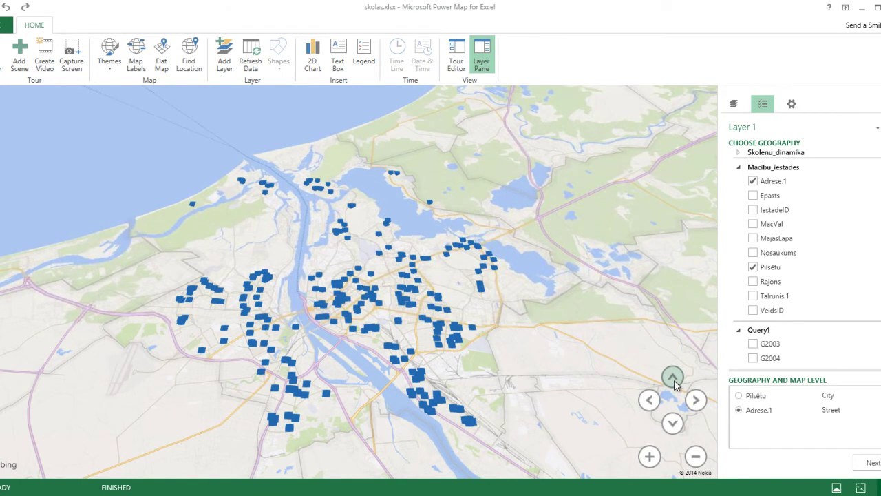
# - Finish the geography selection with Pilsētu and Adrese.1, and add MacVal as the column category
pyautogui.click(753, 224)
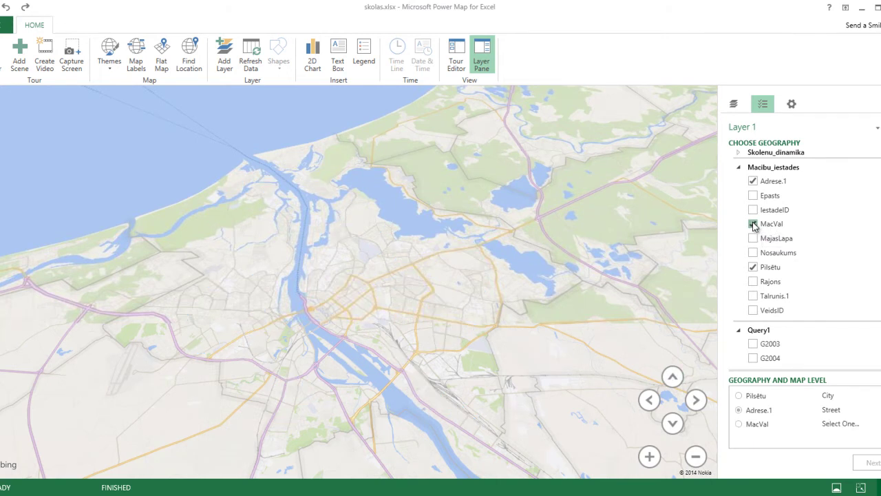
pyautogui.click(754, 225)
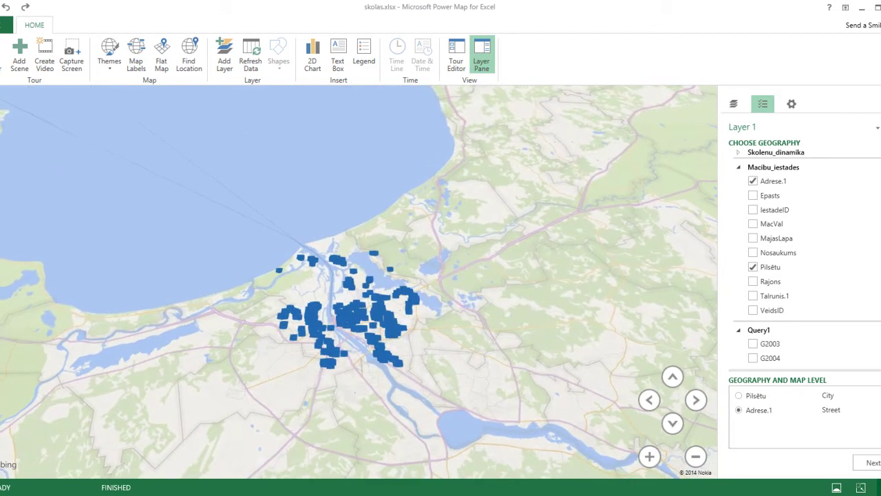
pyautogui.click(874, 462)
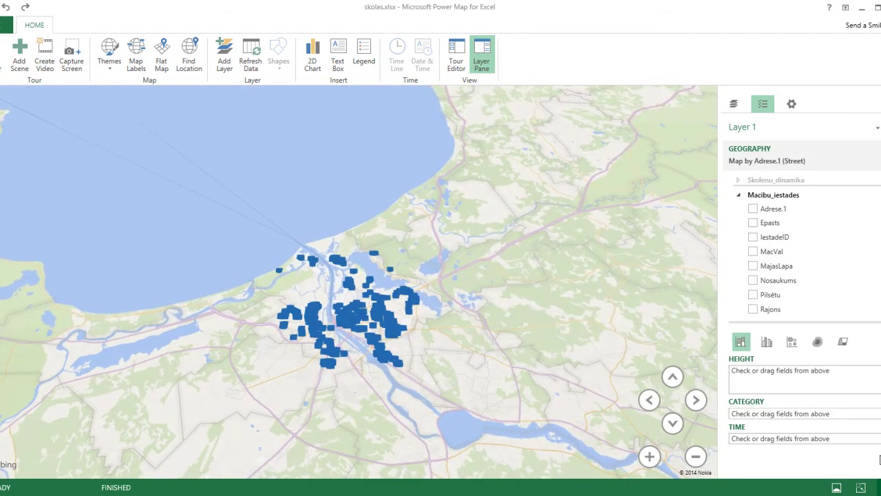
pyautogui.click(754, 251)
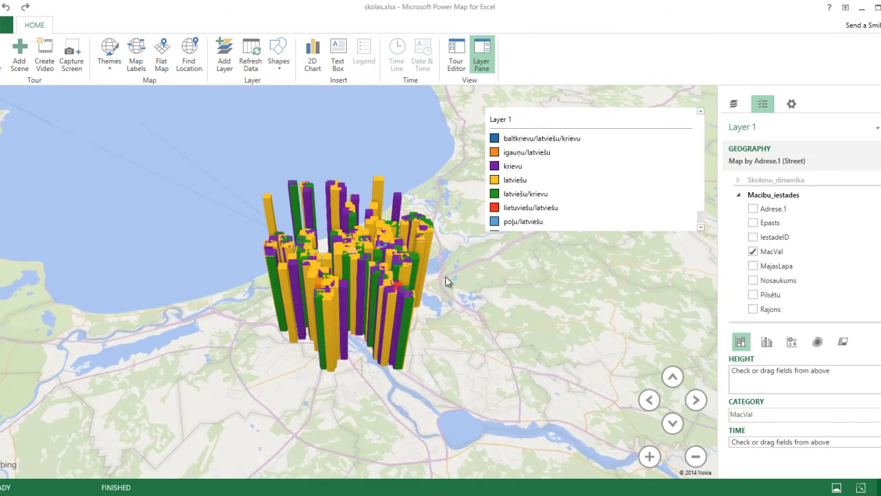
# - Enlarge the Layer 1 legend to fit all language categories and move it farther from the columns
pyautogui.click(642, 225)
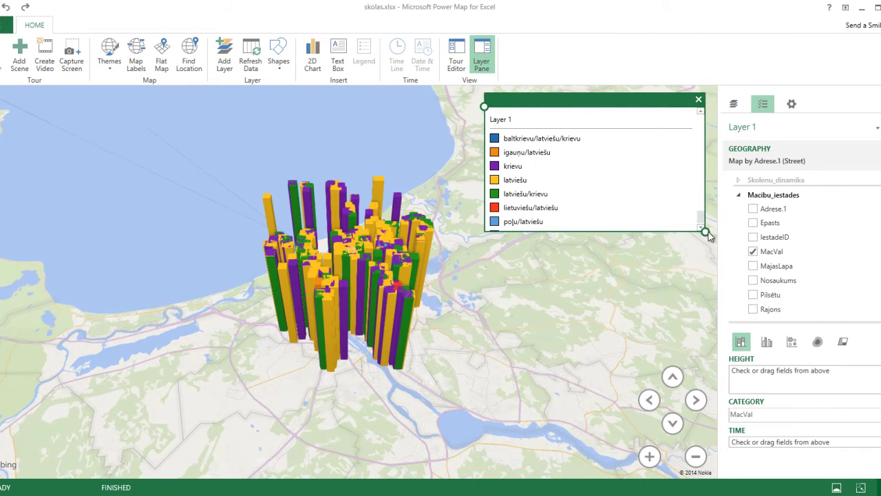
pyautogui.moveTo(708, 235); pyautogui.dragTo(713, 258)
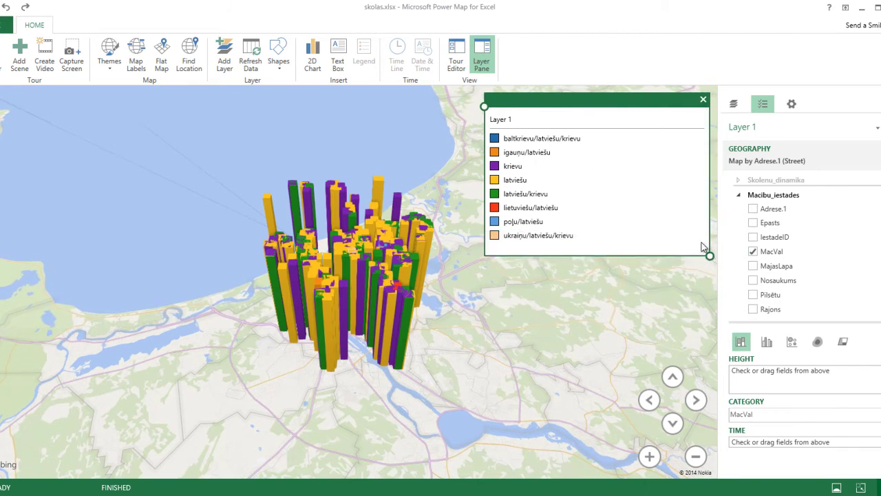
pyautogui.scroll(5, 446, 300)
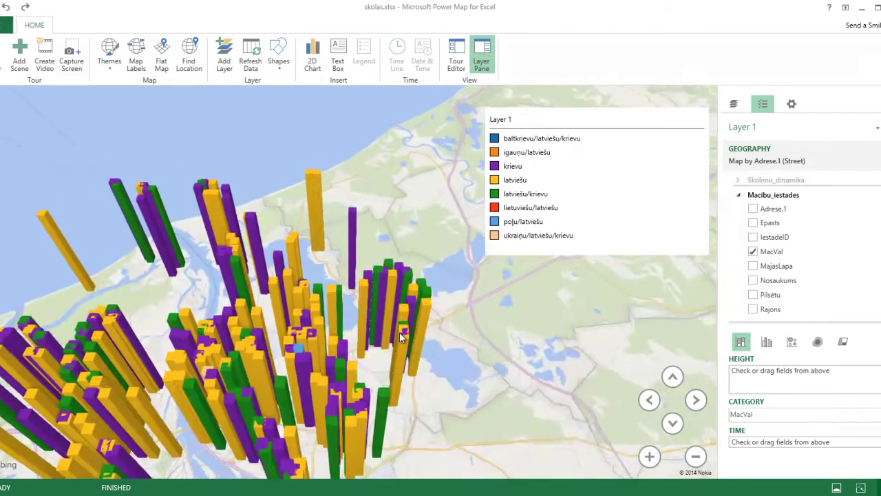
pyautogui.moveTo(446, 299); pyautogui.dragTo(479, 267)
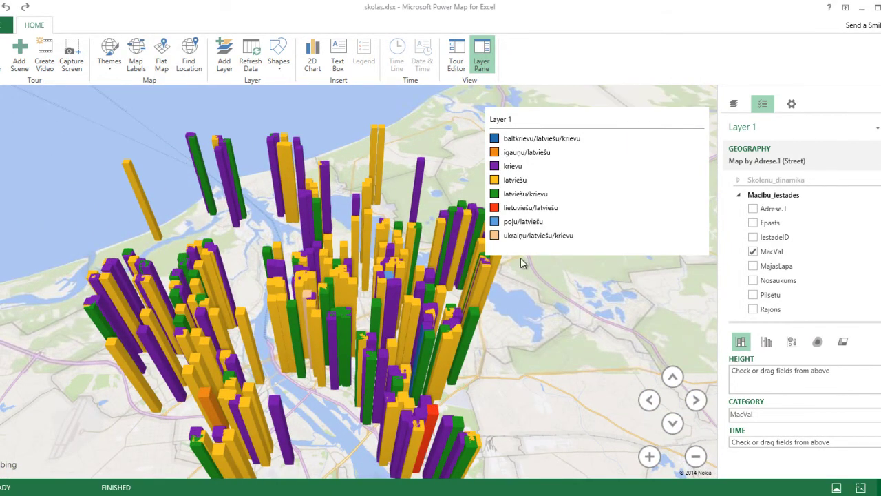
pyautogui.moveTo(470, 322); pyautogui.dragTo(467, 290)
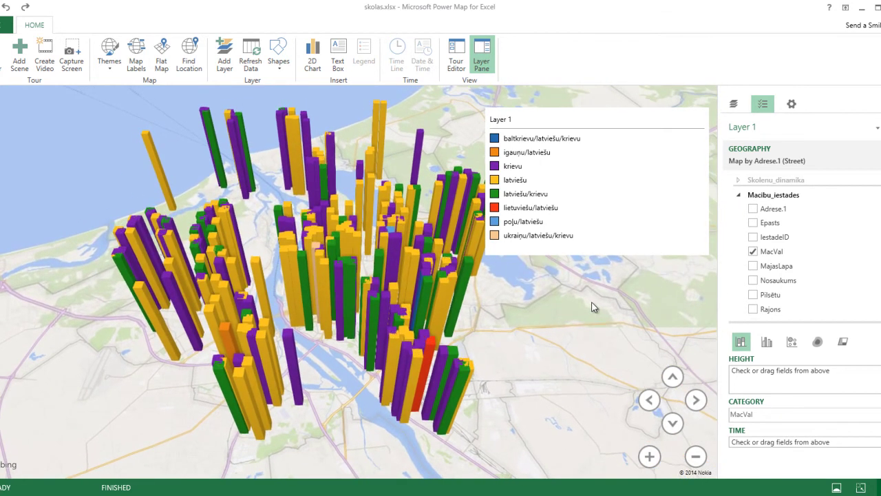
pyautogui.moveTo(652, 107); pyautogui.dragTo(665, 98)
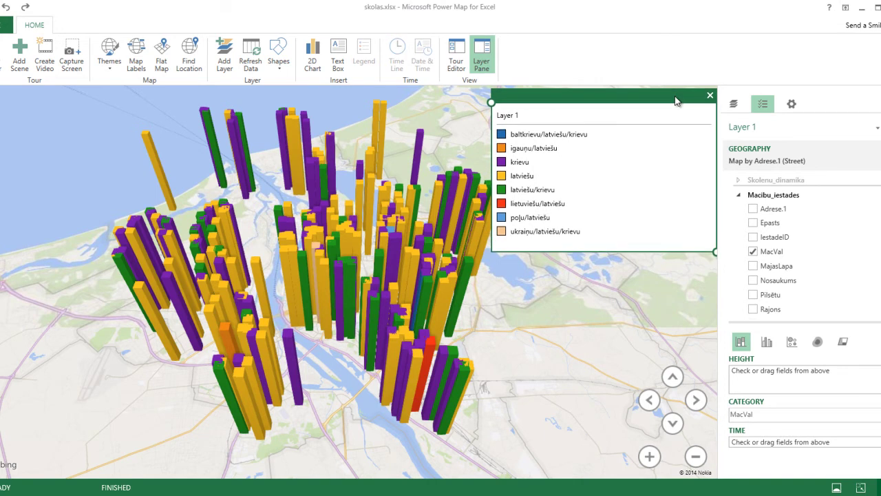
# - Set the column layer's opacity to 86%, height to 60% and thickness to 66%
pyautogui.click(791, 107)
pyautogui.moveTo(814, 201)
pyautogui.mouseDown()
pyautogui.moveTo(804, 202)
pyautogui.moveTo(812, 215)
pyautogui.mouseUp()
pyautogui.moveTo(853, 184); pyautogui.dragTo(845, 187)
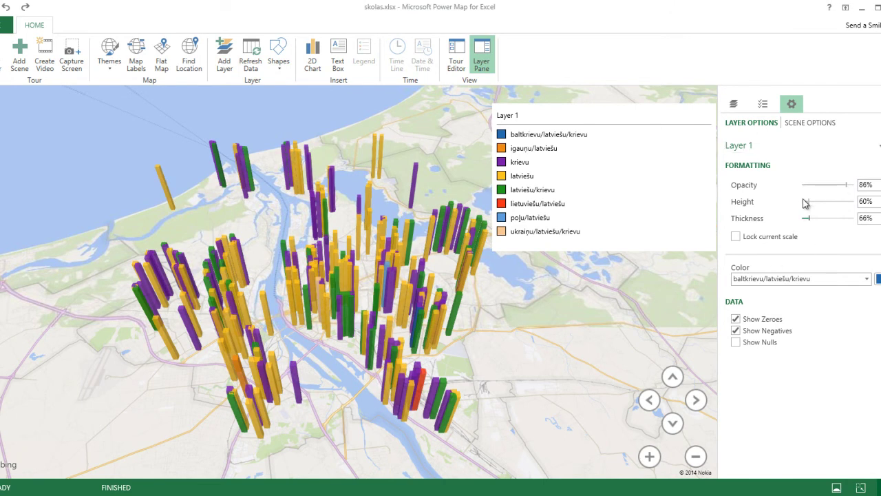
pyautogui.click(765, 104)
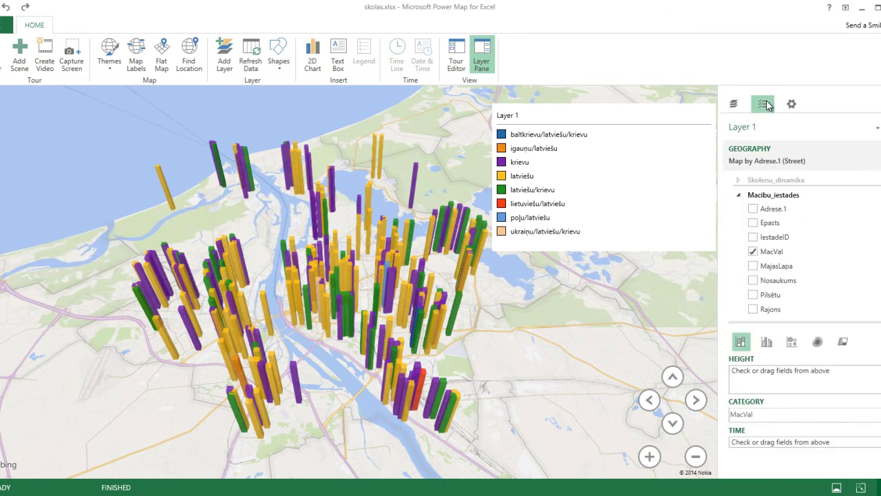
# - Examine the Riga school columns from several angles, checking the address and teaching language of individual columns
pyautogui.moveTo(435, 372); pyautogui.dragTo(517, 353)
pyautogui.scroll(-1, 515, 351)
pyautogui.click(673, 425)
pyautogui.click(674, 424)
pyautogui.click(673, 425)
pyautogui.click(653, 401)
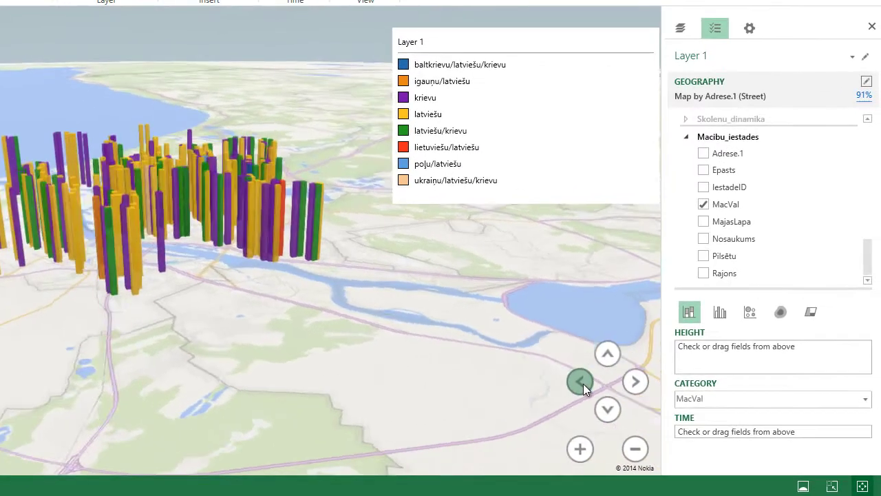
pyautogui.moveTo(182, 237)
pyautogui.moveTo(104, 233)
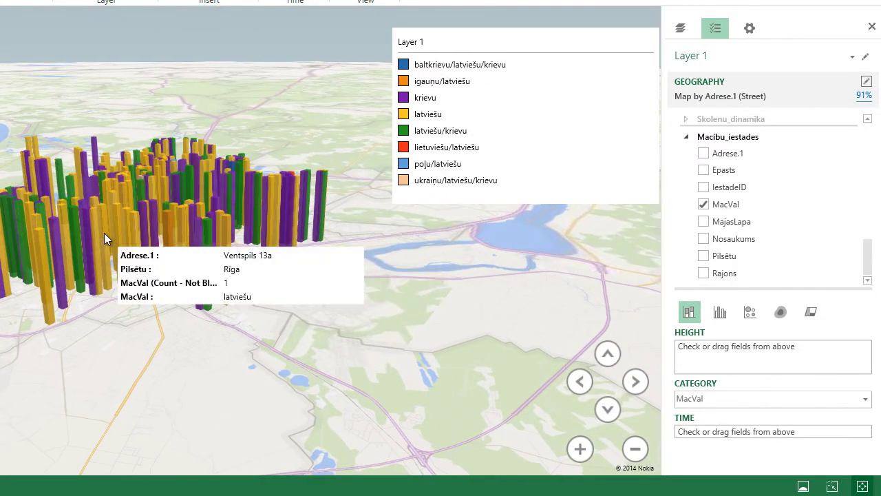
pyautogui.click(634, 390)
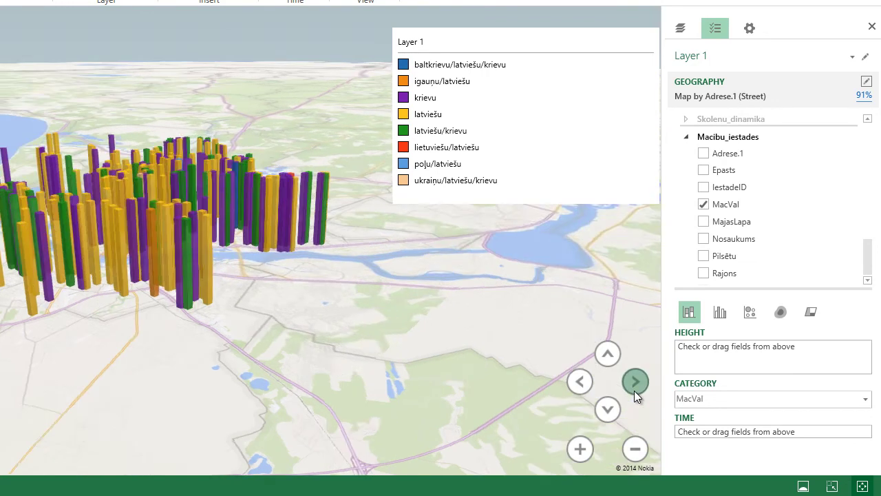
pyautogui.click(608, 354)
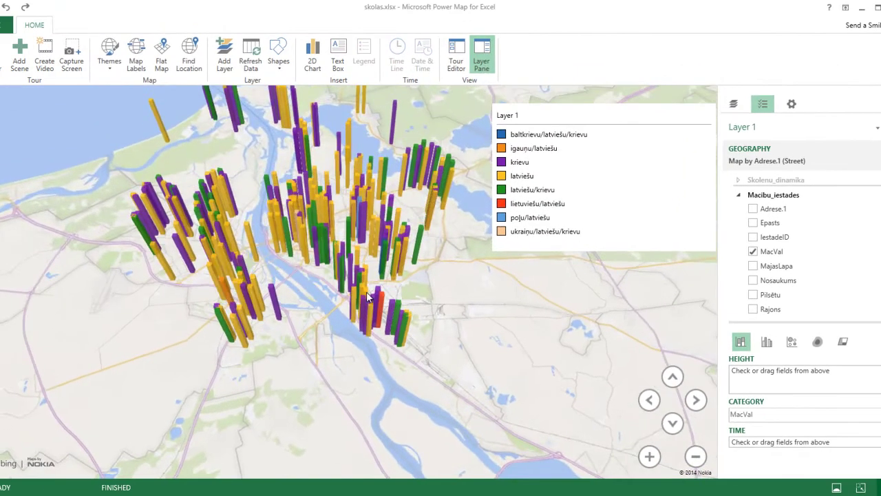
pyautogui.scroll(5, 453, 330)
pyautogui.scroll(-5, 546, 344)
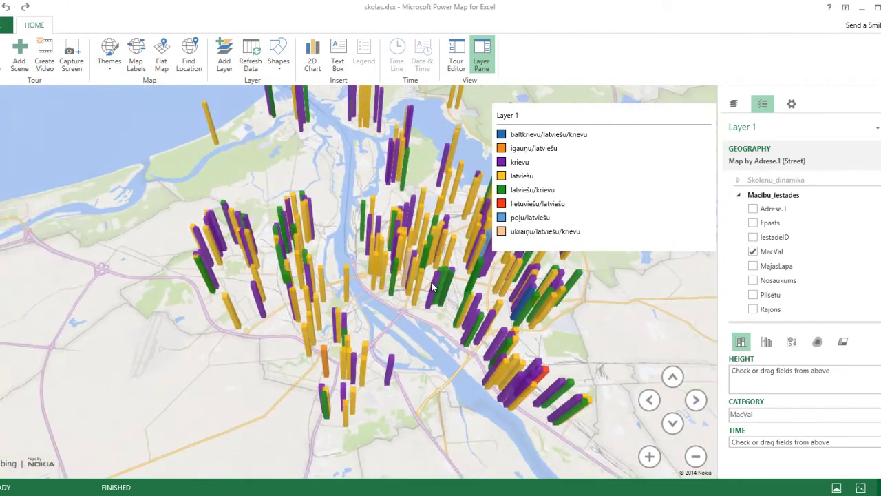
pyautogui.moveTo(464, 379)
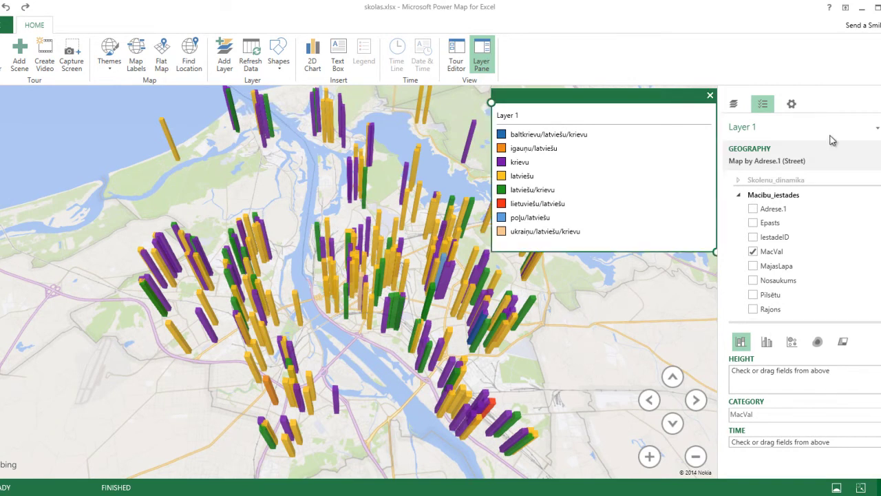
# - Rename Layer 1 as Valodas
pyautogui.click(764, 126)
pyautogui.click(763, 126)
pyautogui.click(765, 128)
pyautogui.write('Valodas')
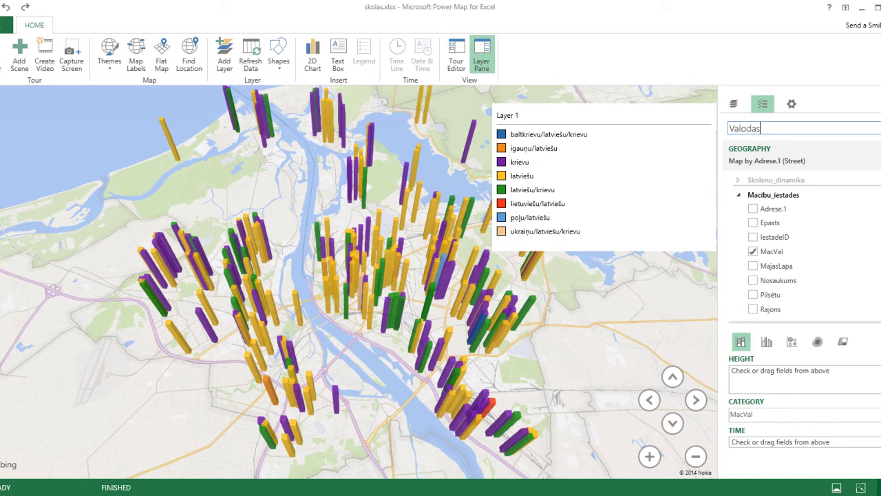
pyautogui.click(745, 120)
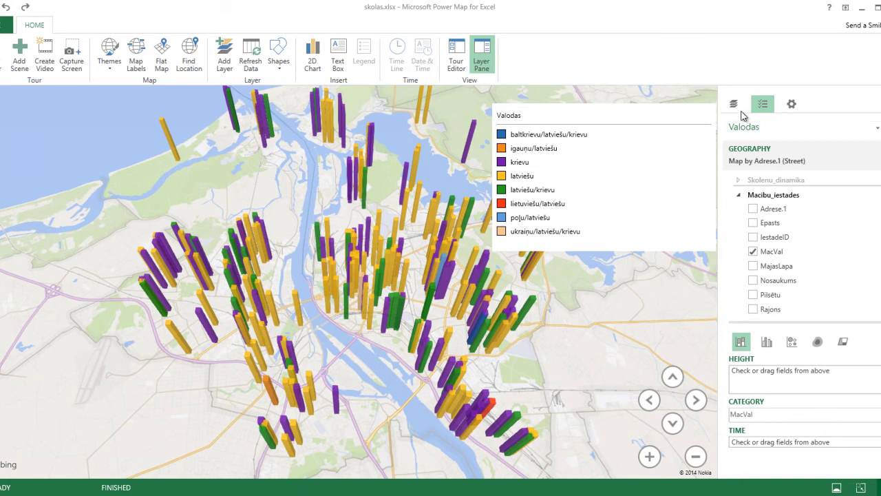
# - Add a second layer to the map and look through the Macibu_iestades fields for its geography
pyautogui.click(734, 104)
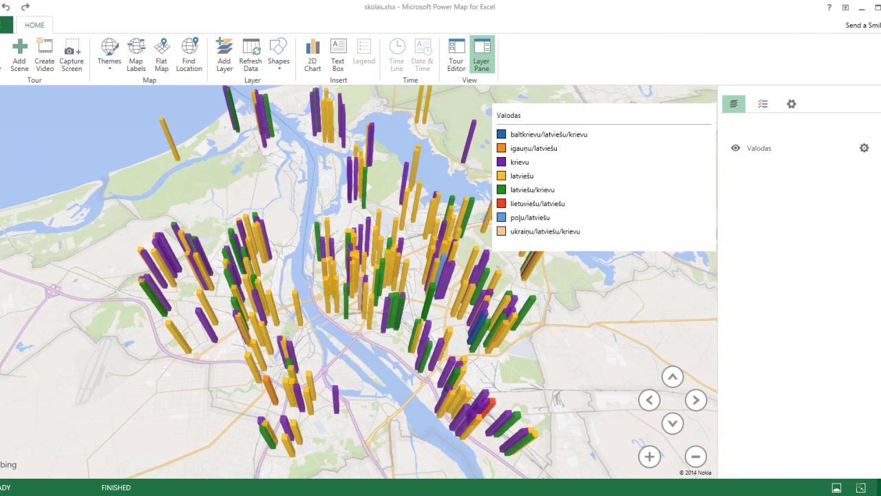
pyautogui.click(865, 150)
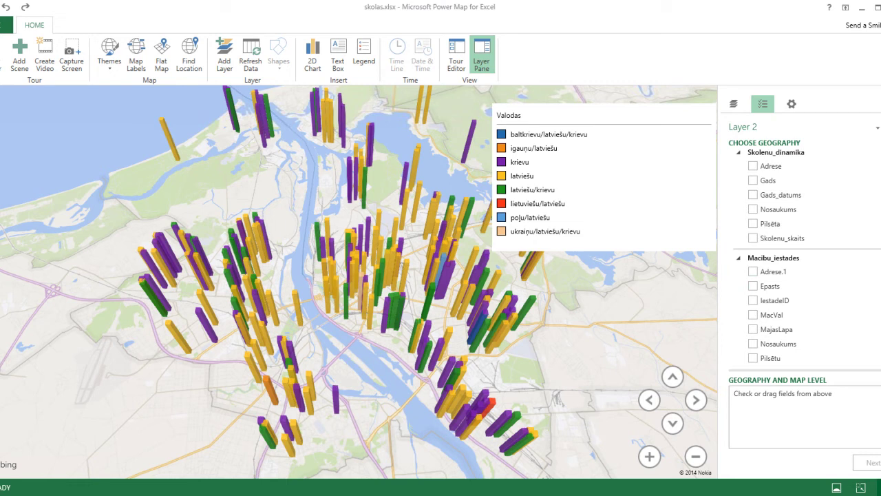
pyautogui.scroll(-5, 803, 261)
pyautogui.scroll(3, 802, 262)
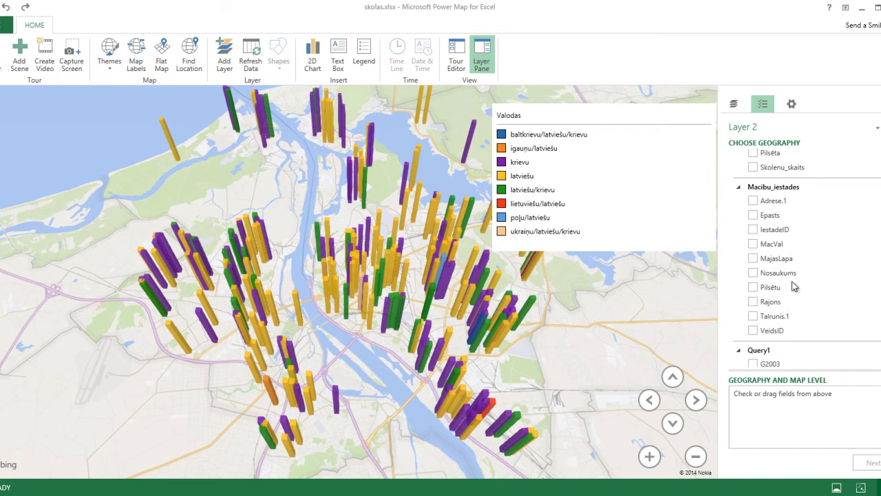
pyautogui.click(753, 333)
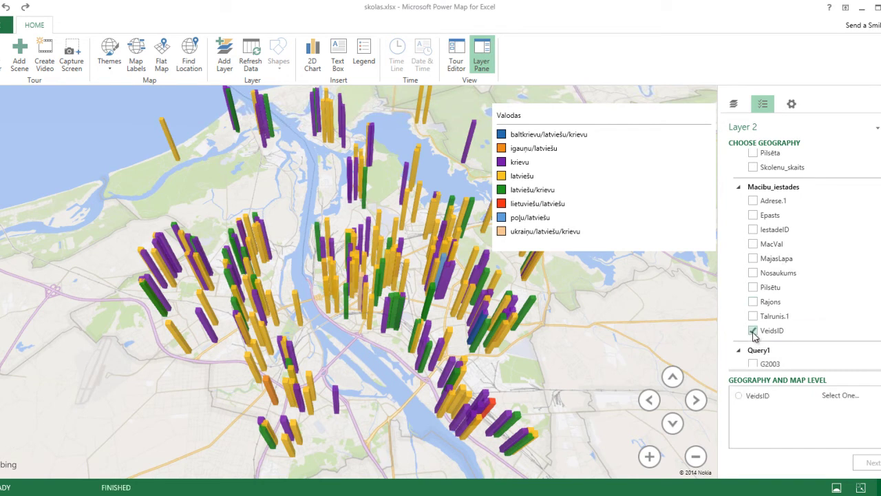
pyautogui.click(753, 331)
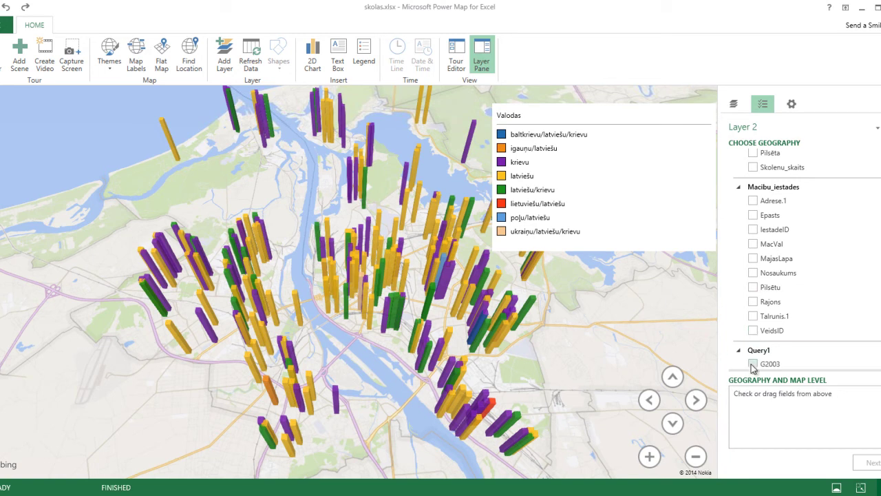
# - Set Layer 2's geography to Pilsētu as City and Adrese.1 as Street from Macibu_iestades, and proceed to its data fields
pyautogui.click(753, 288)
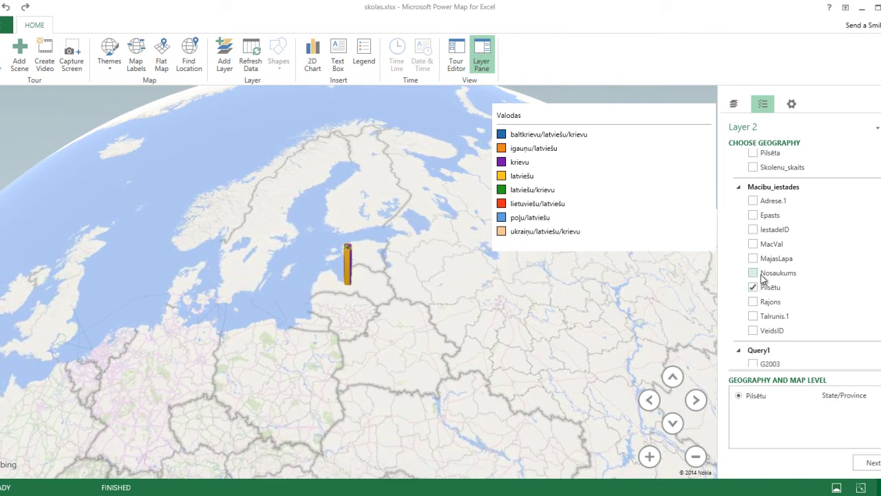
pyautogui.click(846, 393)
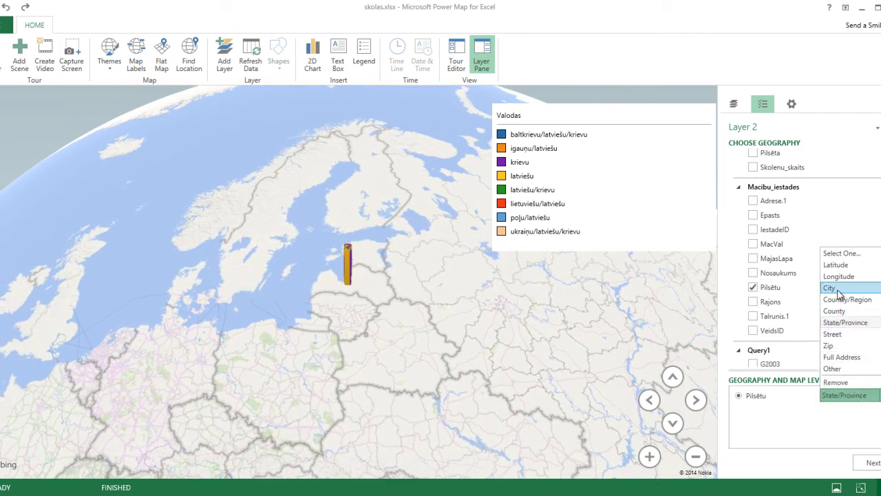
pyautogui.click(838, 288)
pyautogui.click(753, 200)
pyautogui.click(846, 411)
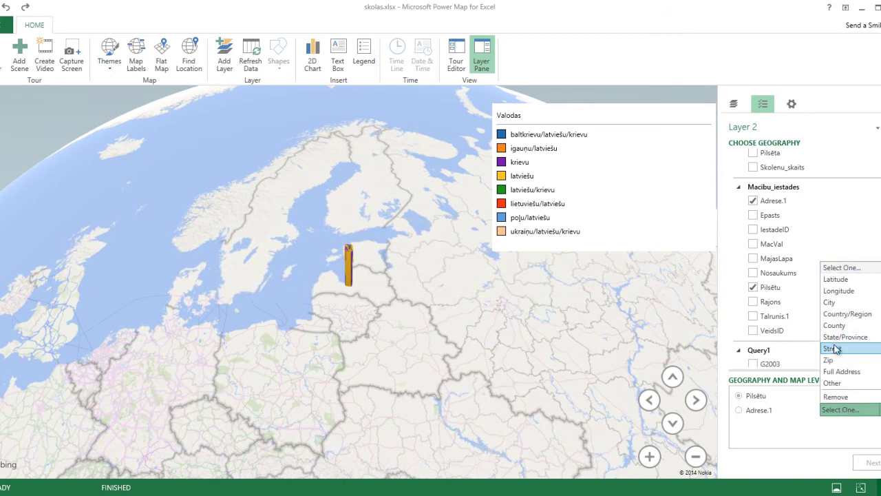
pyautogui.click(833, 350)
pyautogui.click(871, 463)
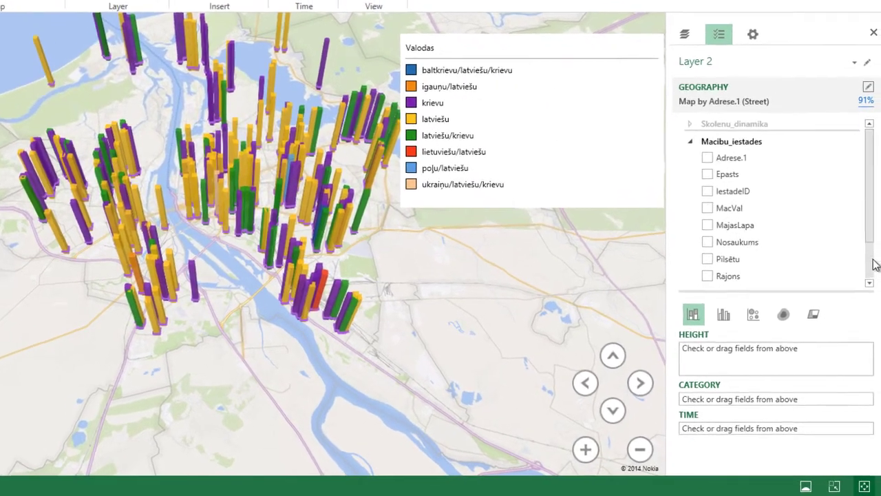
# - Categorise Layer 2 by the VeidsID field and look over the resulting columns on the map
pyautogui.click(867, 248)
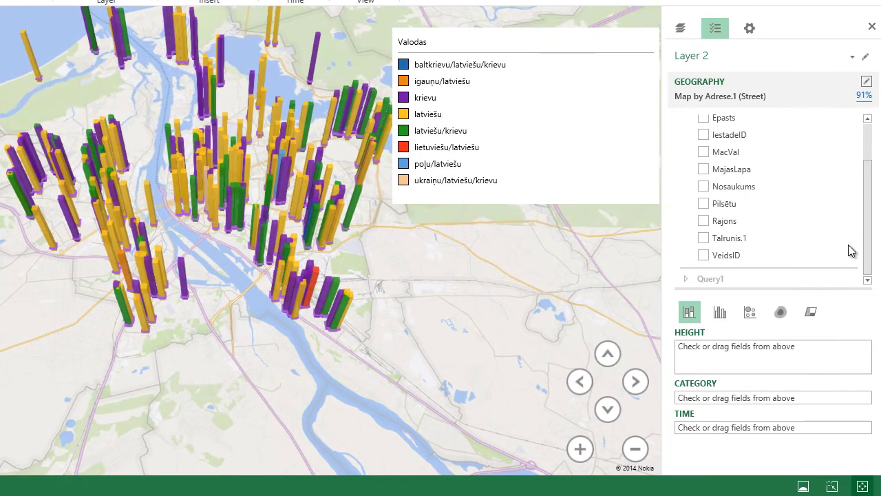
pyautogui.click(704, 255)
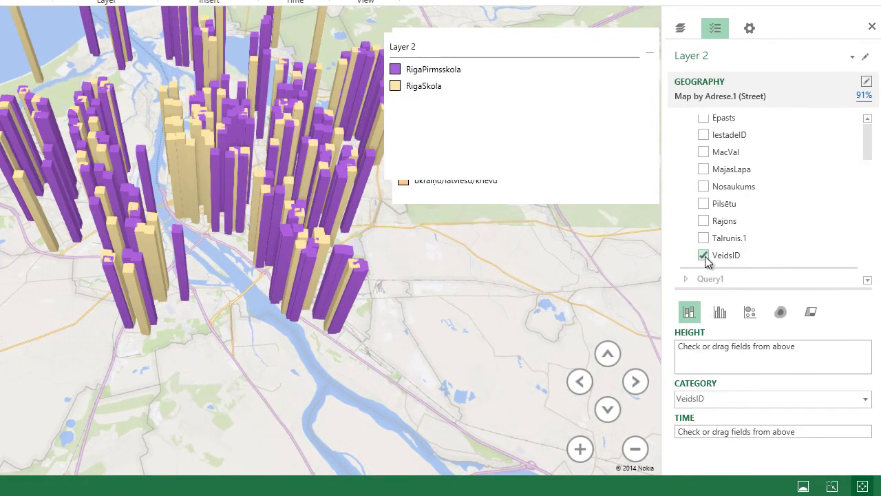
pyautogui.click(704, 255)
pyautogui.click(704, 256)
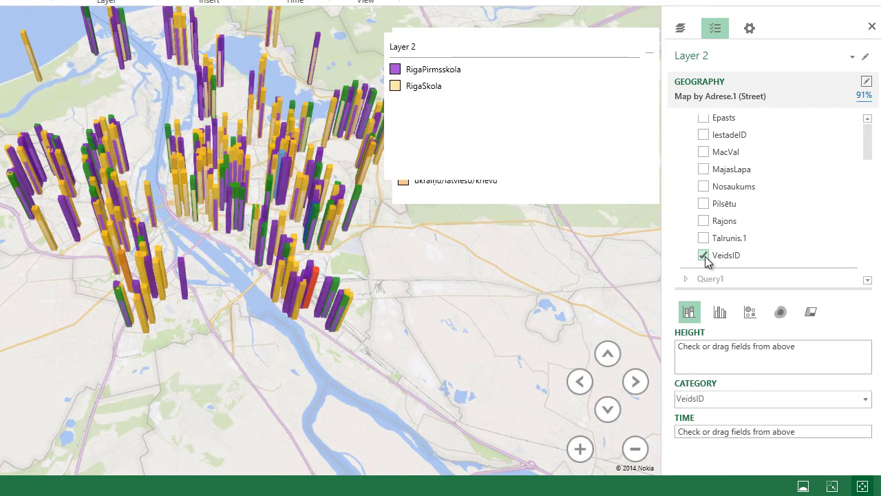
pyautogui.moveTo(341, 250); pyautogui.dragTo(398, 355)
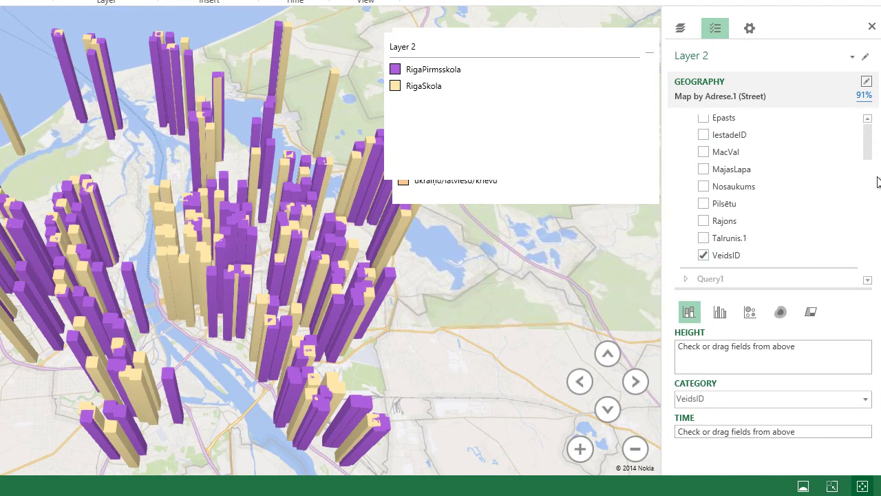
pyautogui.moveTo(869, 178)
pyautogui.mouseDown()
pyautogui.moveTo(867, 153)
pyautogui.moveTo(868, 195)
pyautogui.mouseUp()
# - Change Layer 2 to a bubble visualisation with size 15% and thickness 500%
pyautogui.click(750, 312)
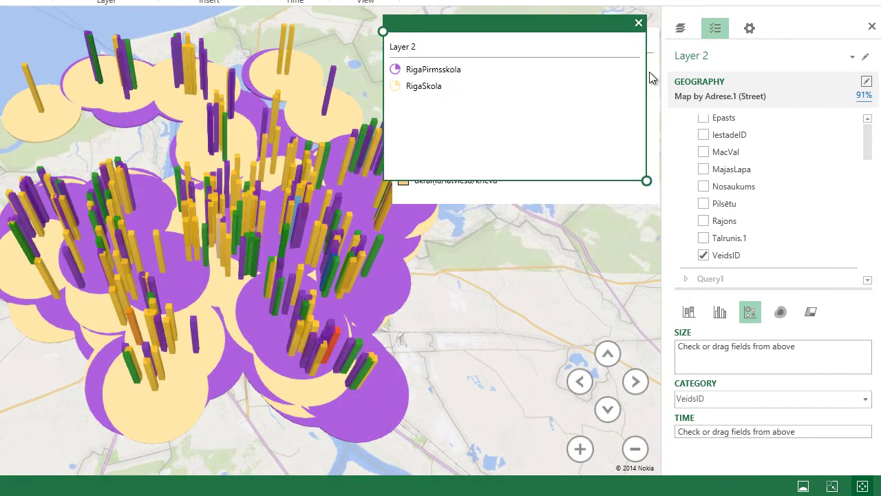
pyautogui.click(750, 27)
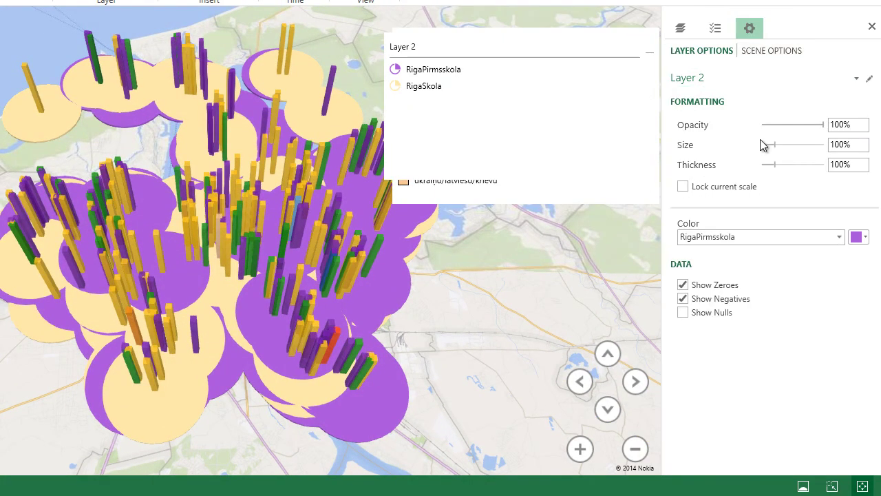
pyautogui.moveTo(775, 148); pyautogui.dragTo(848, 180)
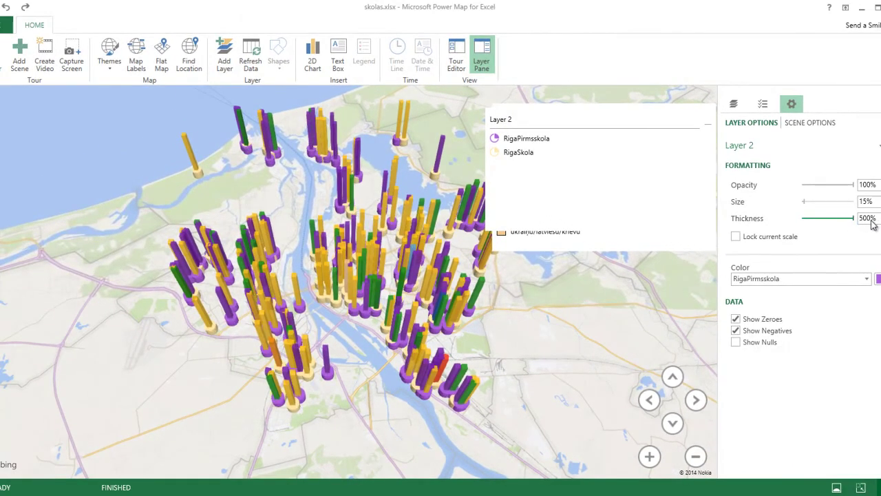
# - Move the Layer 2 legend clear of the Valodas legend, and remove both legends to view the layered school columns
pyautogui.scroll(5, 279, 281)
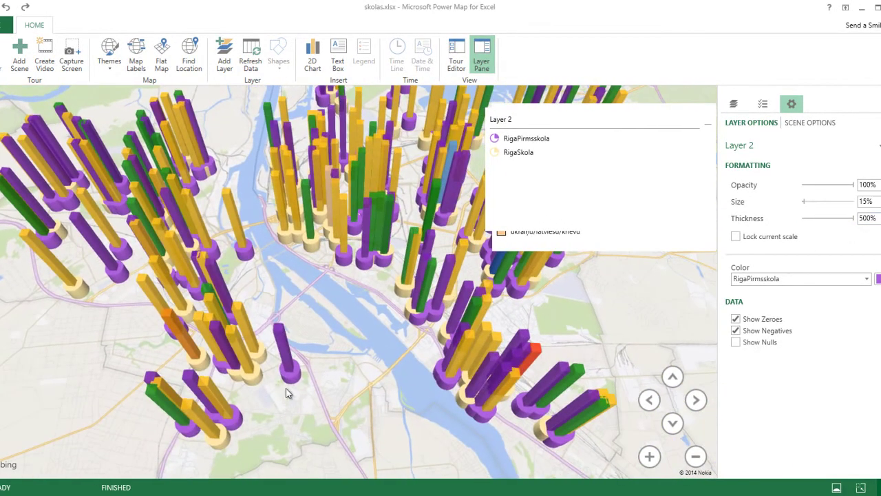
pyautogui.moveTo(560, 201)
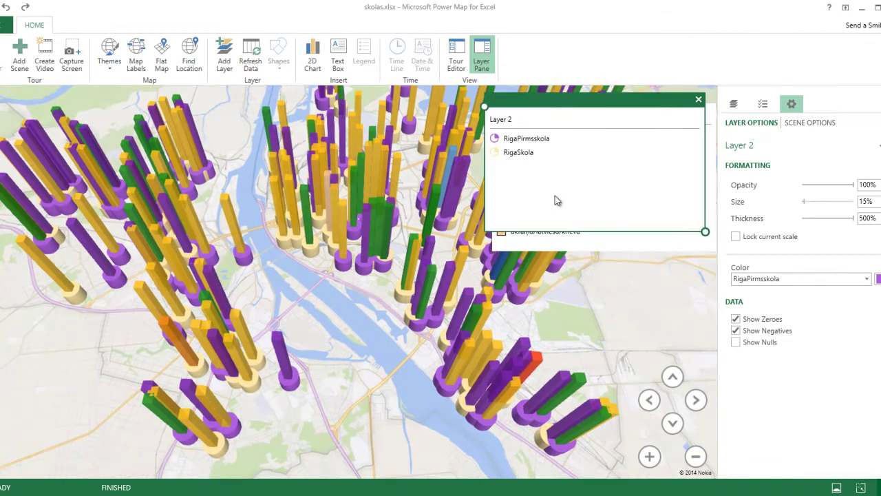
pyautogui.moveTo(627, 109); pyautogui.dragTo(617, 277)
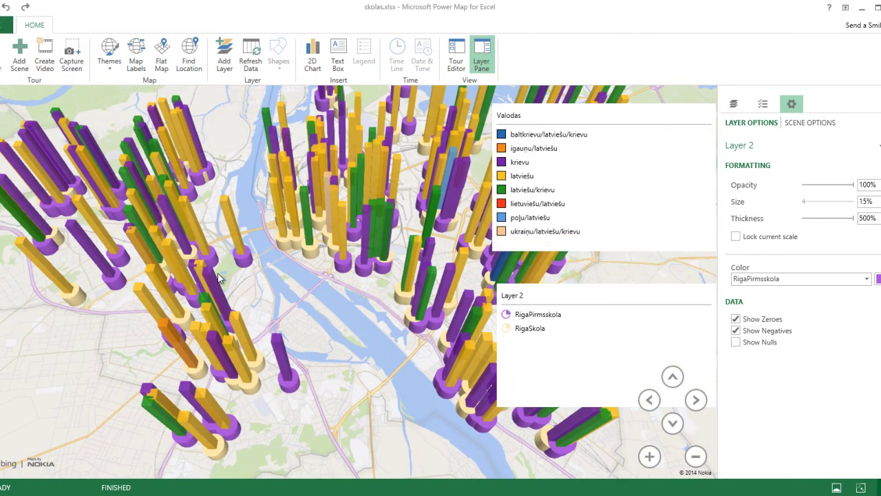
pyautogui.moveTo(222, 276); pyautogui.dragTo(214, 362)
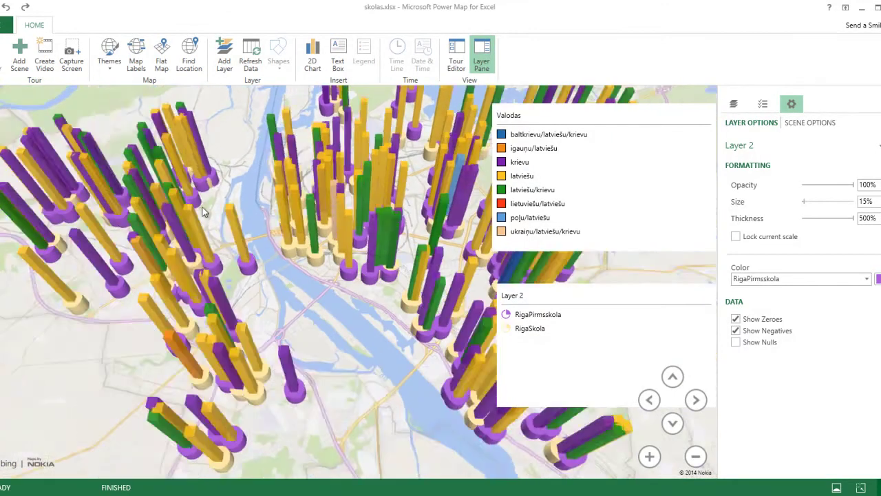
pyautogui.moveTo(612, 144)
pyautogui.click(710, 95)
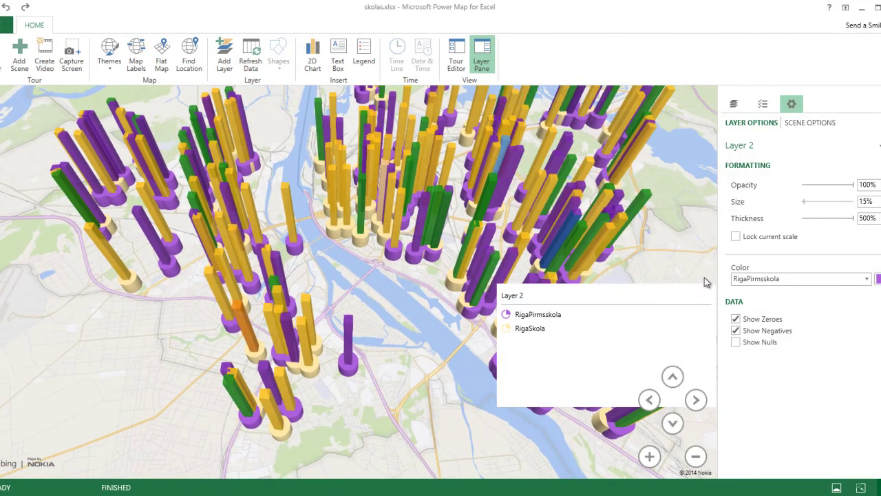
pyautogui.click(710, 275)
pyautogui.moveTo(515, 238); pyautogui.dragTo(534, 289)
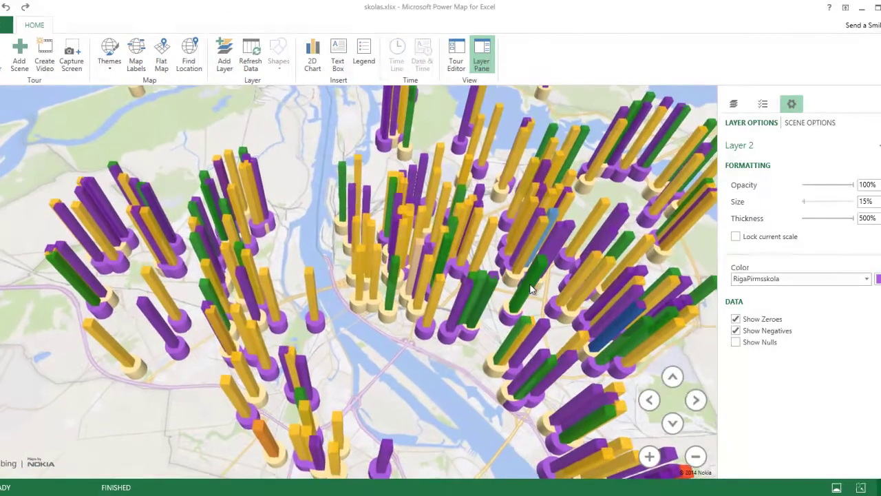
pyautogui.scroll(-3, 534, 289)
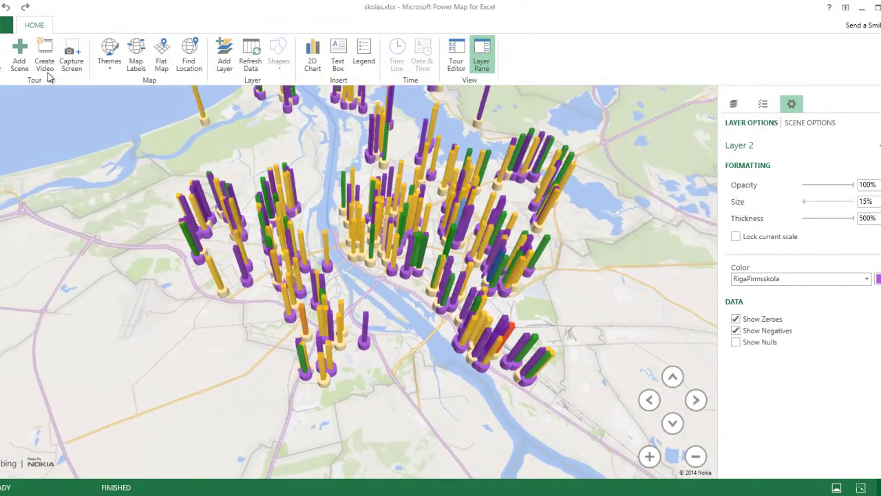
pyautogui.moveTo(473, 184); pyautogui.dragTo(516, 229)
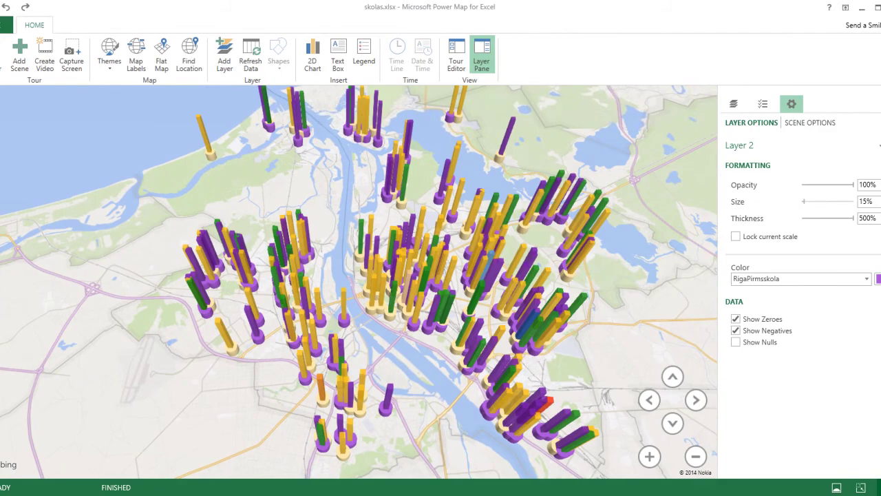
# - Switch to the skolas.xlsx workbook in Excel and insert a Power View sheet titled "Rīgas Skolas"
pyautogui.click(862, 8)
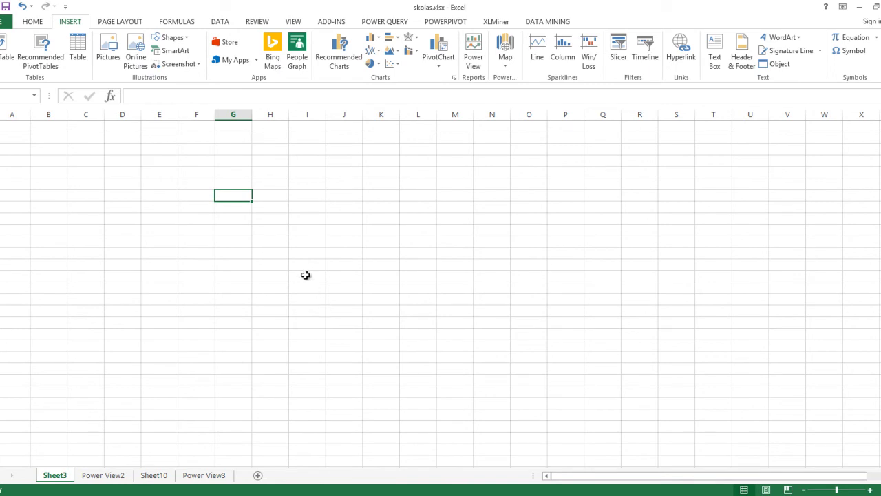
pyautogui.click(468, 55)
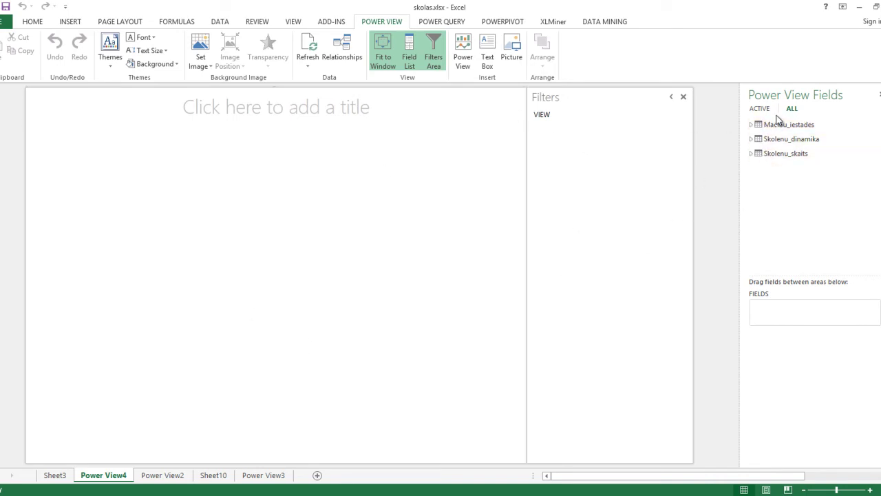
pyautogui.click(313, 107)
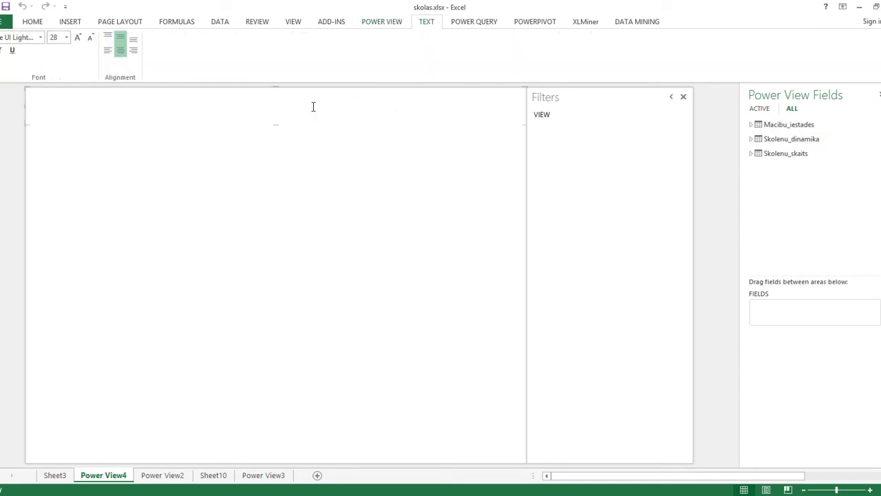
pyautogui.write('Rīgas Skolas')
pyautogui.click(325, 167)
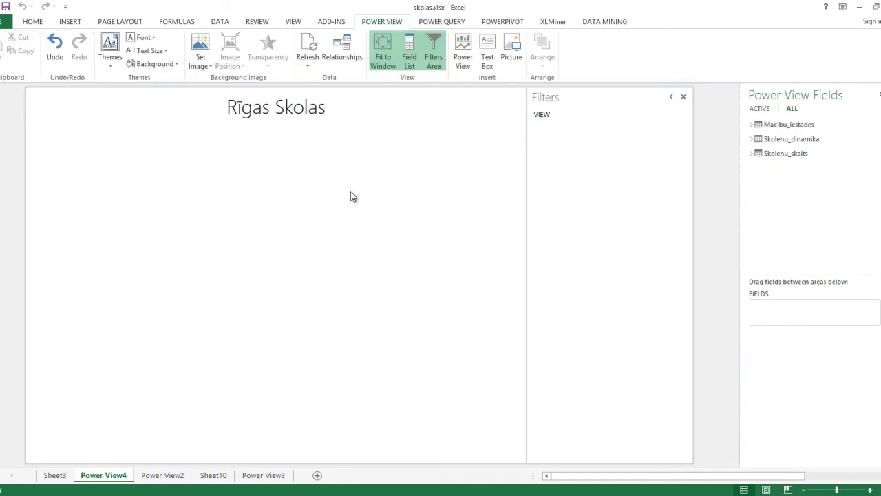
# - Add a table of the Nosaukums field from Macibu_iestades beneath the report title
pyautogui.click(752, 125)
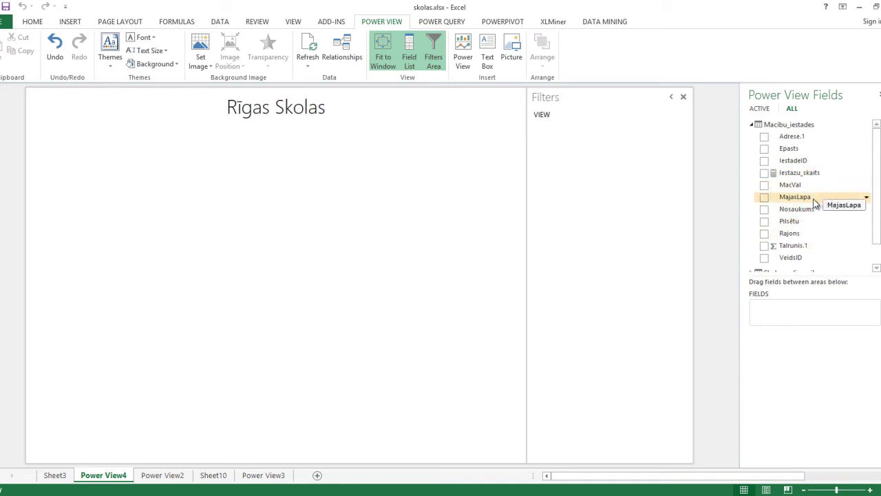
pyautogui.moveTo(804, 210); pyautogui.dragTo(103, 177)
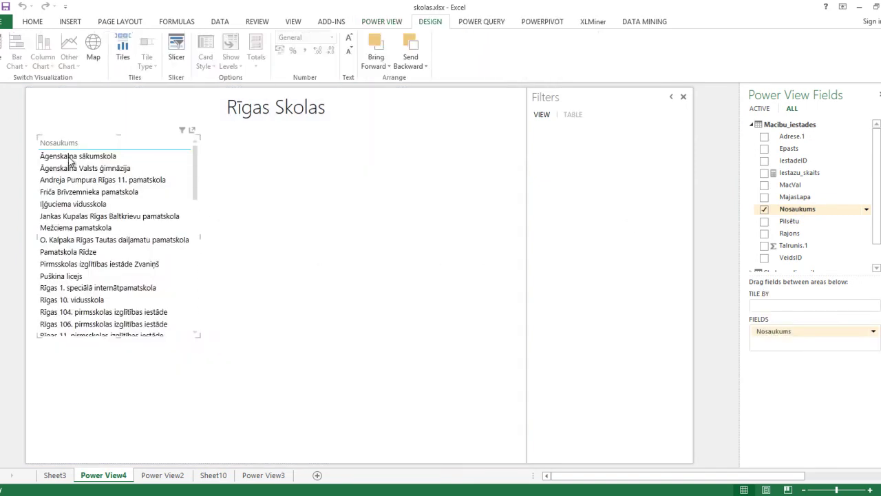
pyautogui.moveTo(196, 160)
pyautogui.mouseDown()
pyautogui.moveTo(207, 298)
pyautogui.moveTo(198, 165)
pyautogui.mouseUp()
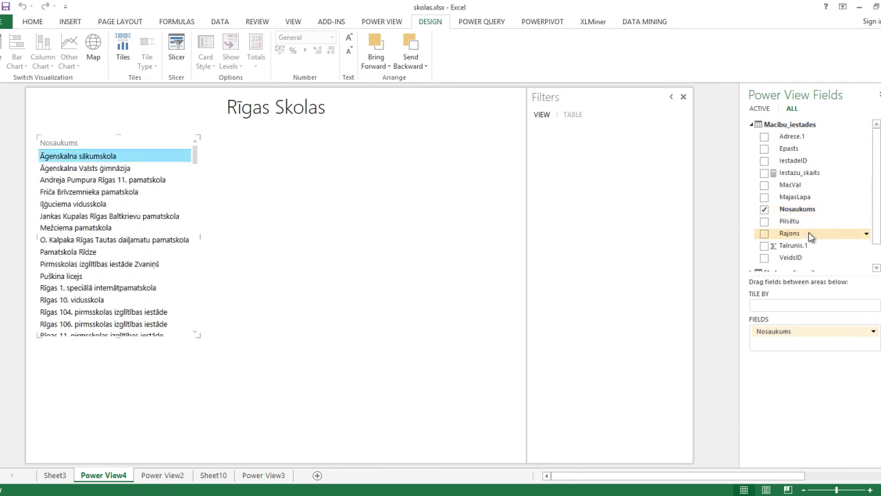
# - Add a second table with MacVal and Iestazu_skaits, sorted by Iestazu_skaits in descending order, and enlarge it to fit all rows
pyautogui.moveTo(797, 185); pyautogui.dragTo(290, 173)
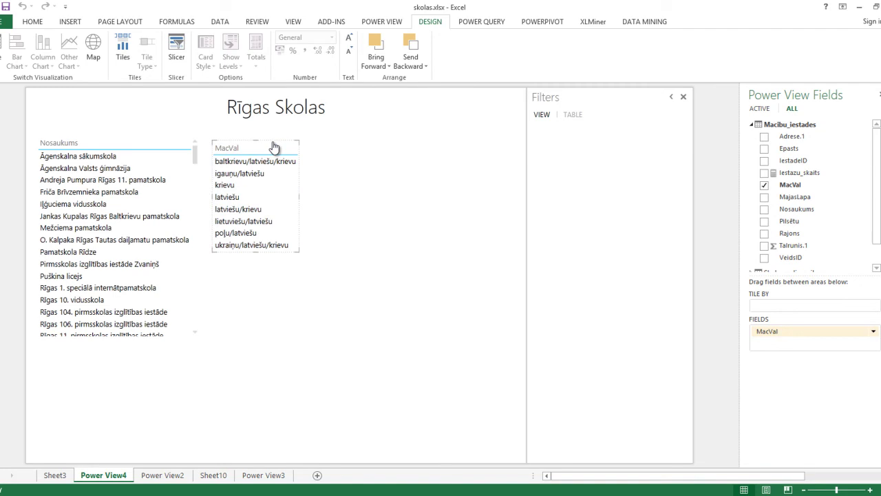
pyautogui.moveTo(798, 173); pyautogui.dragTo(265, 191)
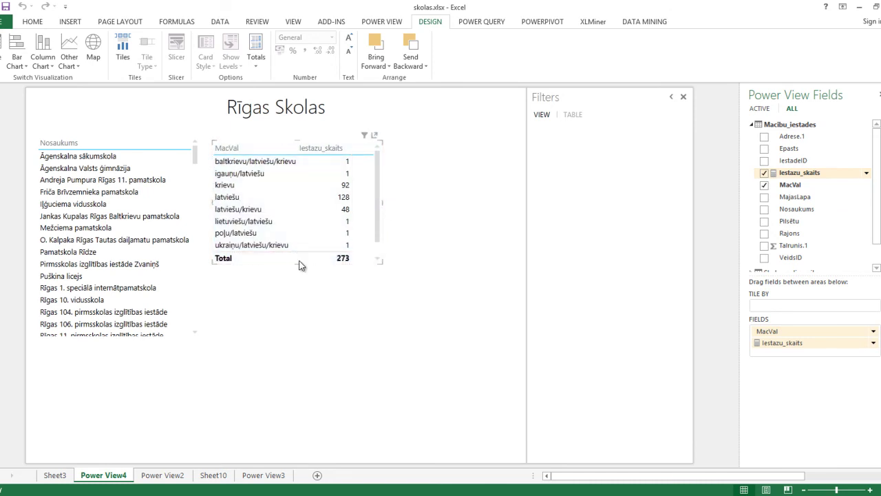
pyautogui.click(330, 149)
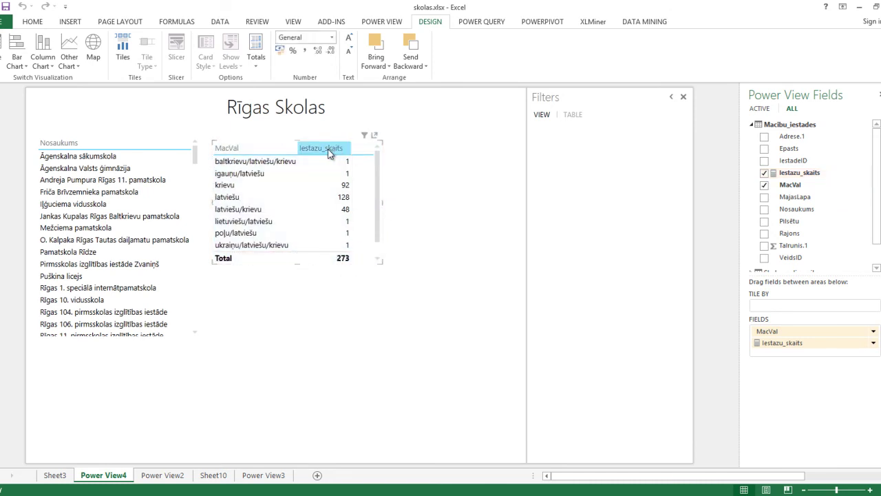
pyautogui.click(328, 148)
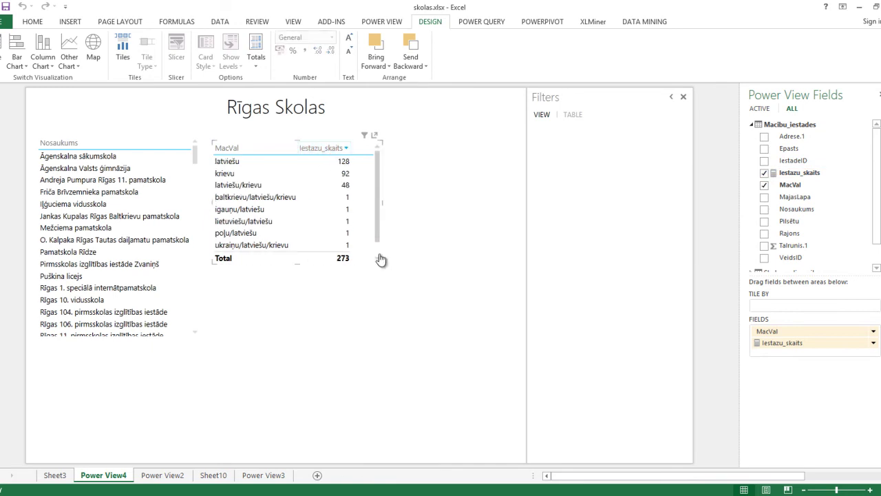
pyautogui.moveTo(381, 261); pyautogui.dragTo(402, 286)
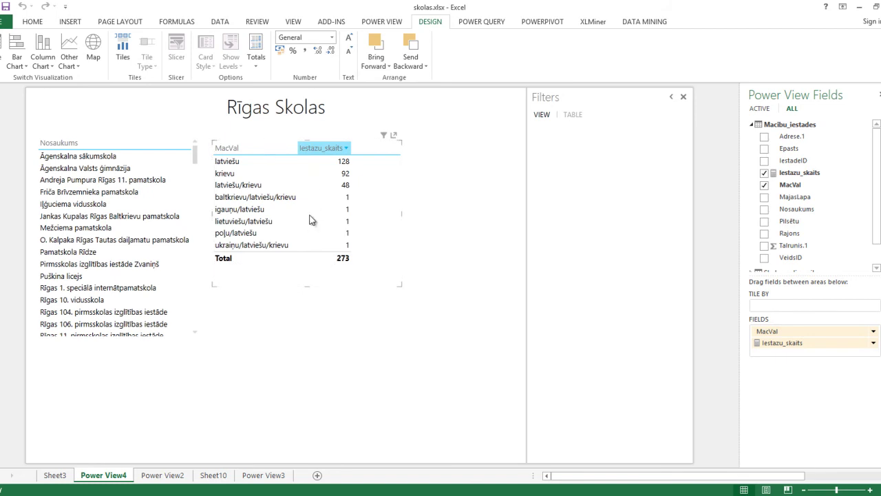
# - Convert the MacVal and Iestazu_skaits table into a column chart
pyautogui.click(36, 66)
pyautogui.click(25, 67)
pyautogui.click(43, 63)
pyautogui.click(47, 80)
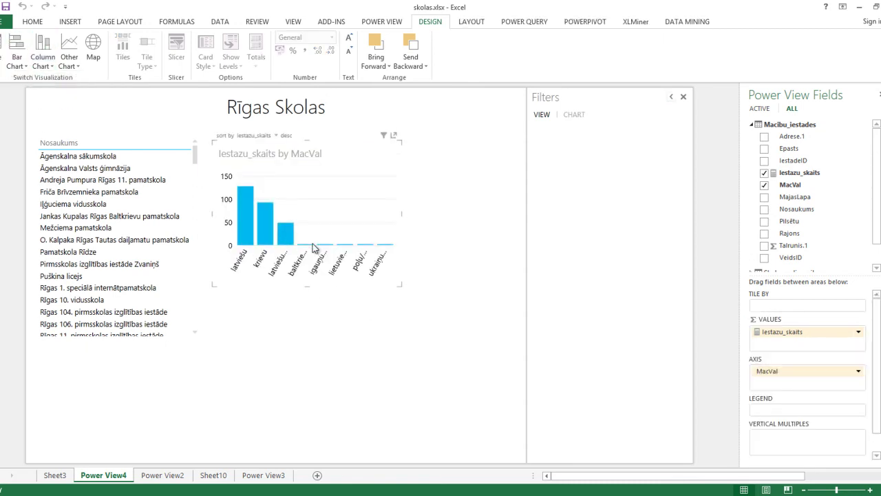
# - Show Iestazu_skaits by MacVal as a pie chart and enlarge it in width and height so the legend is readable
pyautogui.click(73, 65)
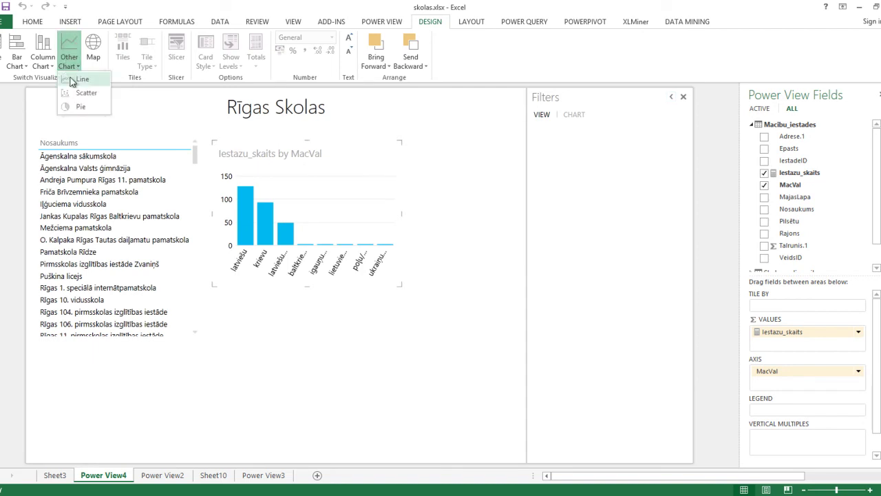
pyautogui.click(76, 107)
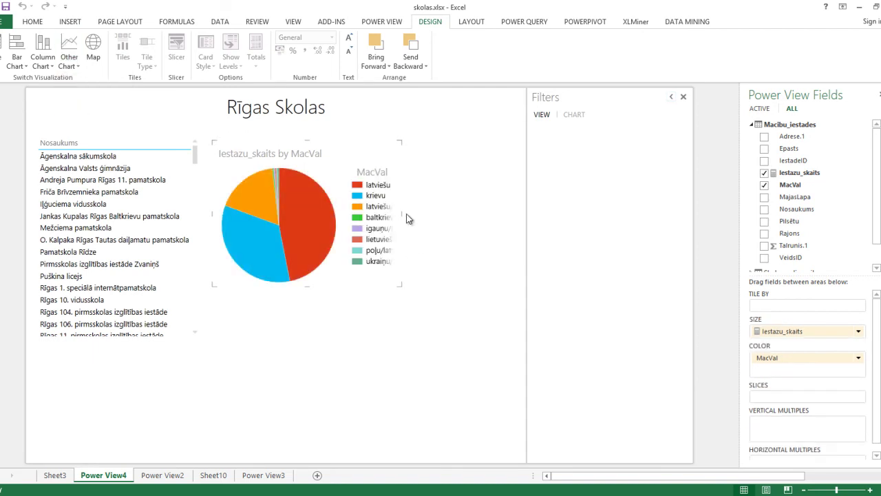
pyautogui.moveTo(406, 217); pyautogui.dragTo(498, 213)
pyautogui.moveTo(359, 286); pyautogui.dragTo(365, 337)
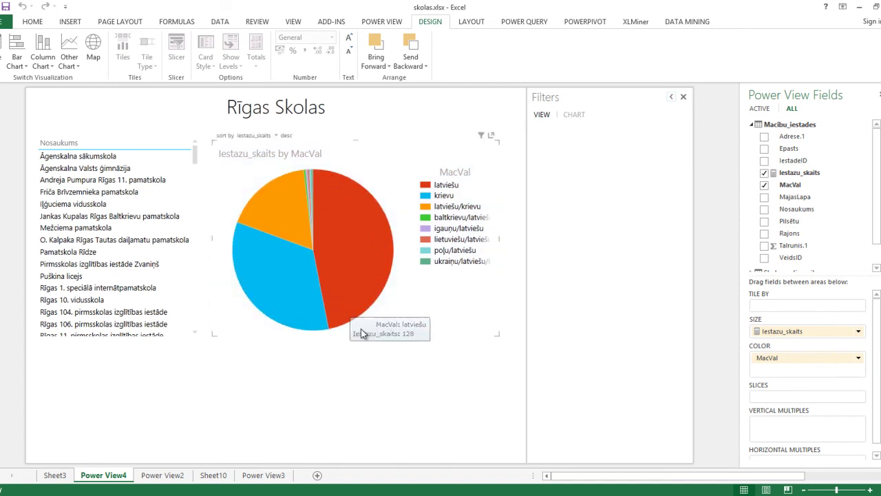
# - Cross-filter the school list by the pie's latviešu, krievu, latviešu/krievu and lietuviešu/latviešu slices in turn, and clear the highlight
pyautogui.moveTo(318, 308)
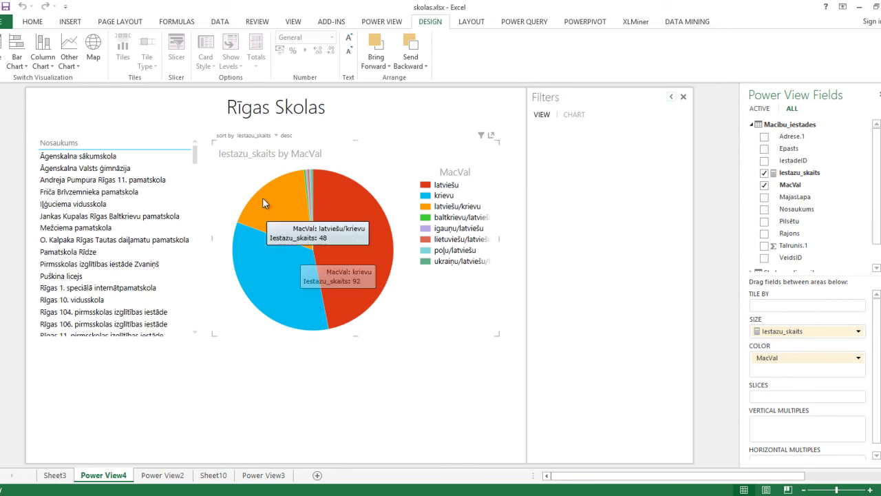
pyautogui.moveTo(285, 201)
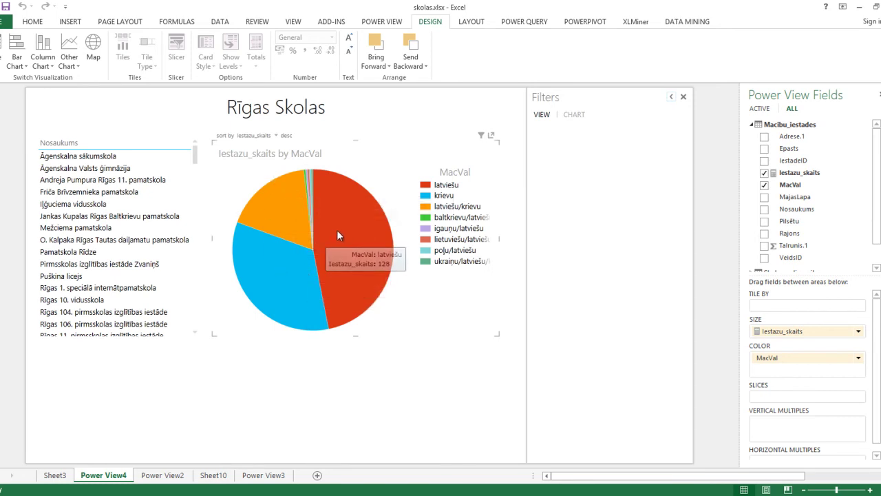
pyautogui.click(338, 235)
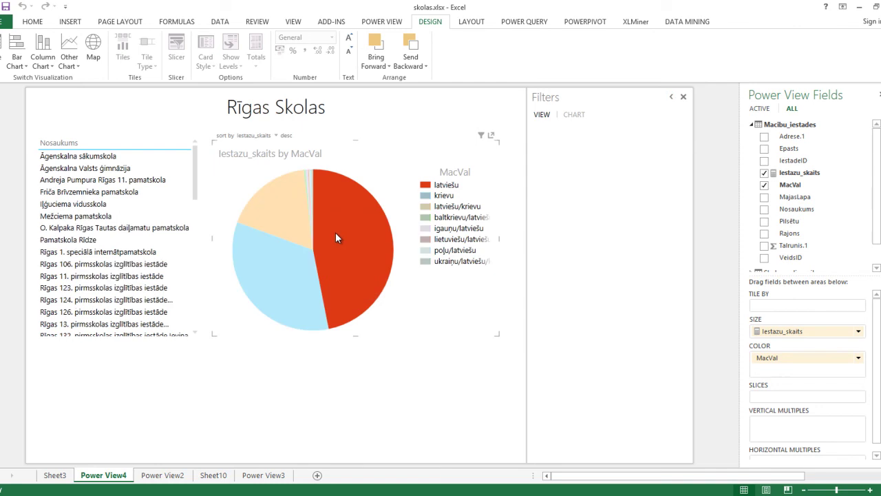
pyautogui.click(272, 245)
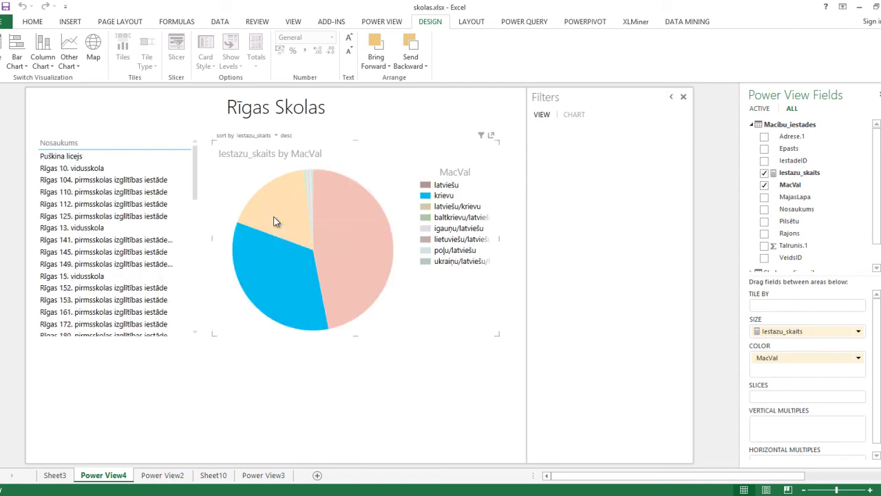
pyautogui.click(273, 221)
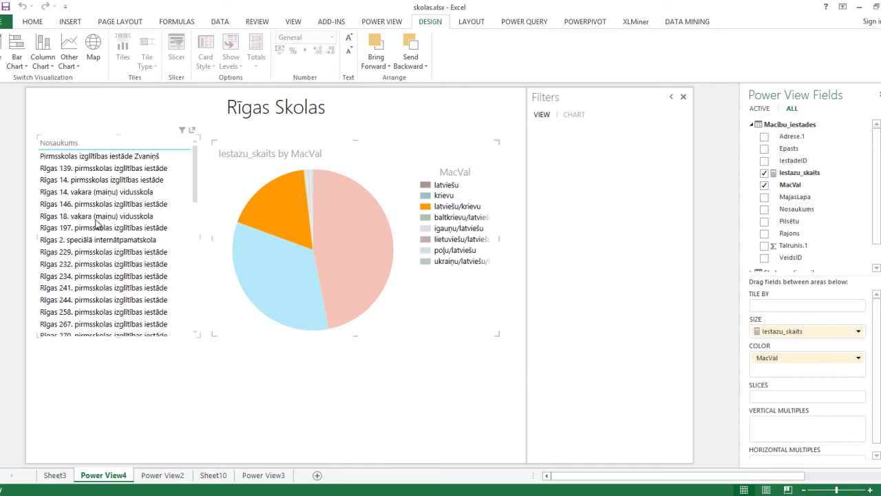
pyautogui.click(309, 176)
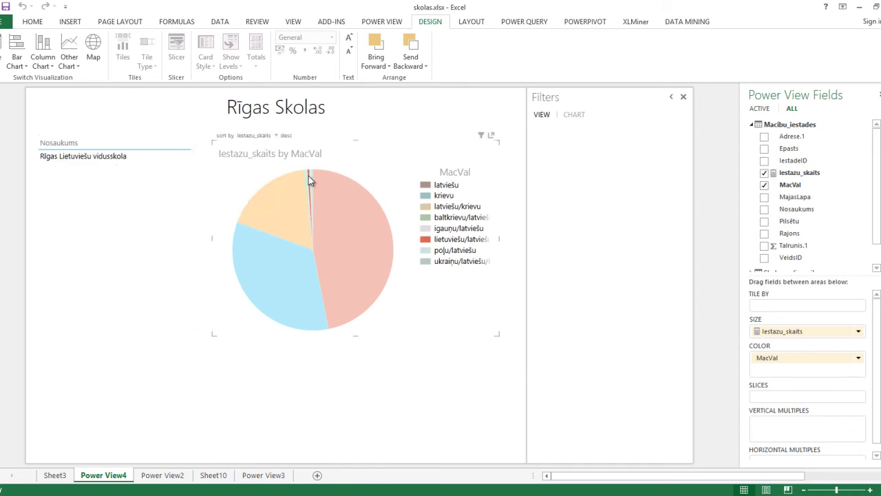
pyautogui.click(305, 175)
pyautogui.click(280, 197)
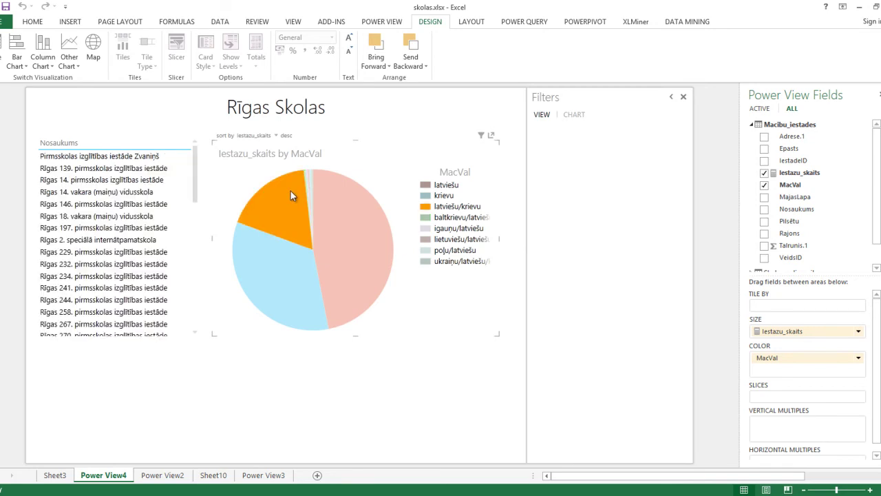
pyautogui.click(480, 135)
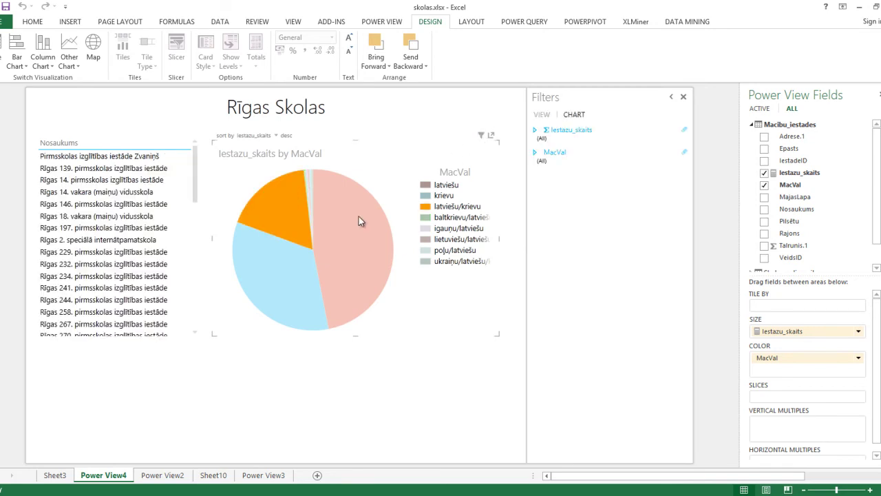
pyautogui.click(401, 183)
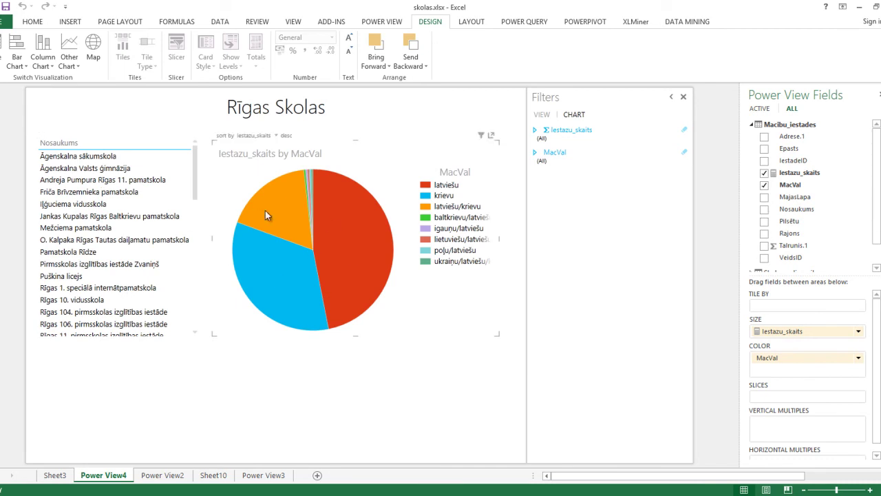
# - Try filtering the pie chart by the MacVal values latviešu and krievu one at a time, clearing each filter
pyautogui.moveTo(334, 236)
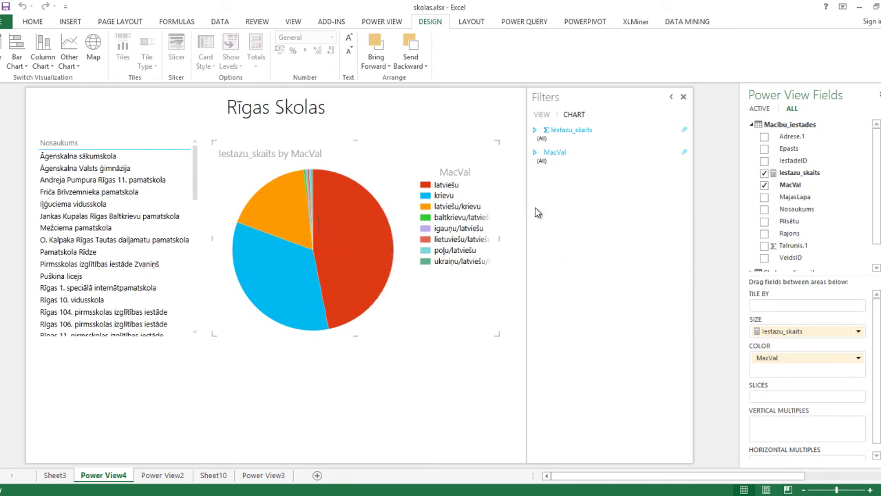
pyautogui.click(535, 153)
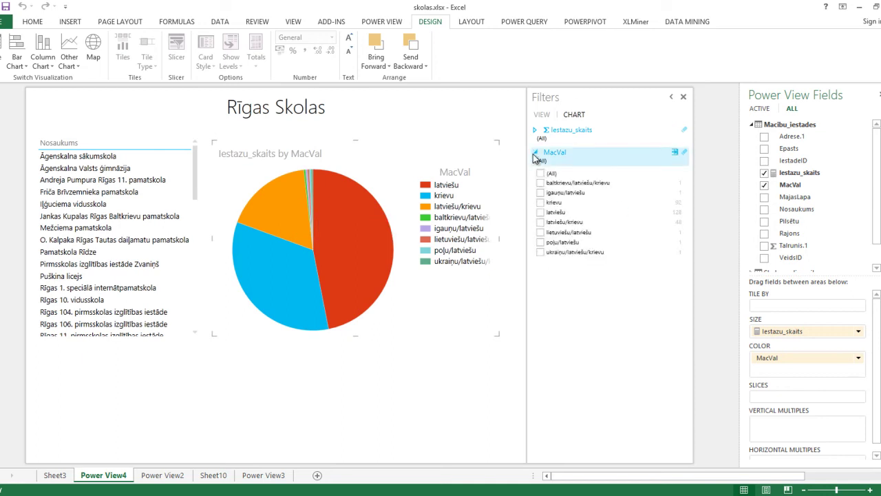
pyautogui.click(540, 212)
pyautogui.click(540, 212)
pyautogui.click(540, 202)
pyautogui.click(541, 203)
pyautogui.click(536, 152)
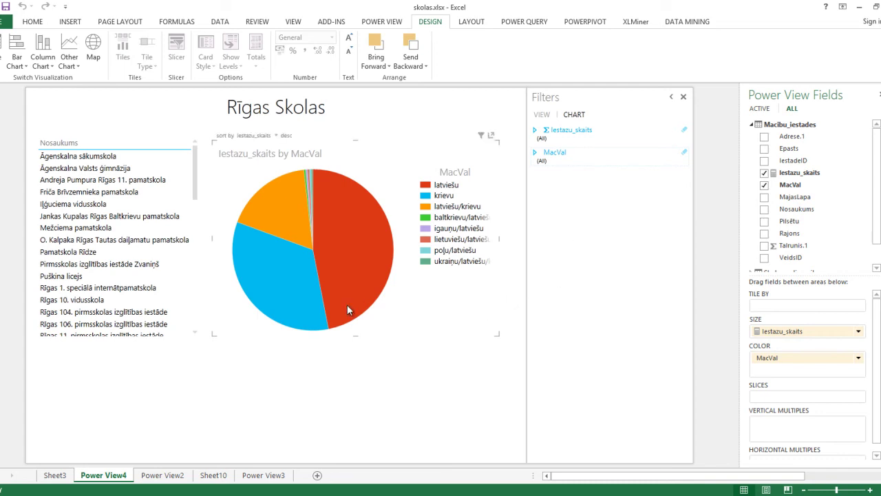
# - Add a table with only Iestazu_skaits, enlarge its text four times and place it beneath the Nosaukums list
pyautogui.moveTo(803, 176); pyautogui.dragTo(83, 383)
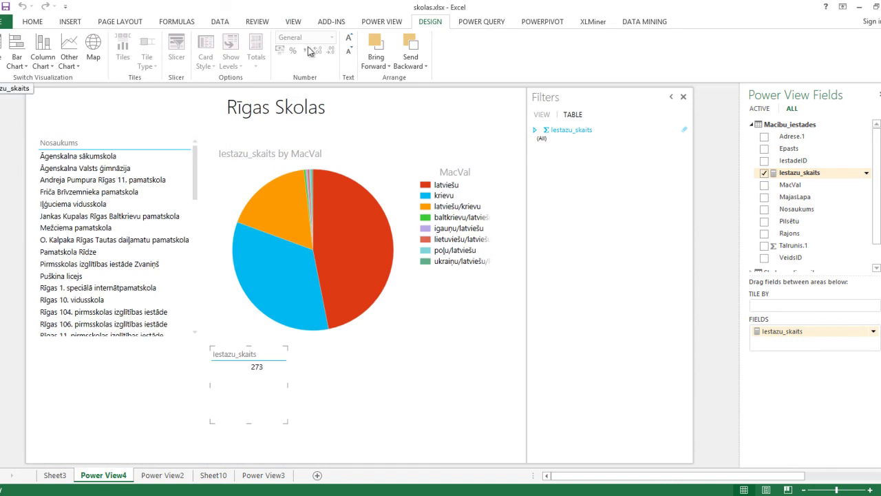
pyautogui.click(348, 39)
pyautogui.click(348, 38)
pyautogui.click(349, 39)
pyautogui.click(349, 38)
pyautogui.click(296, 347)
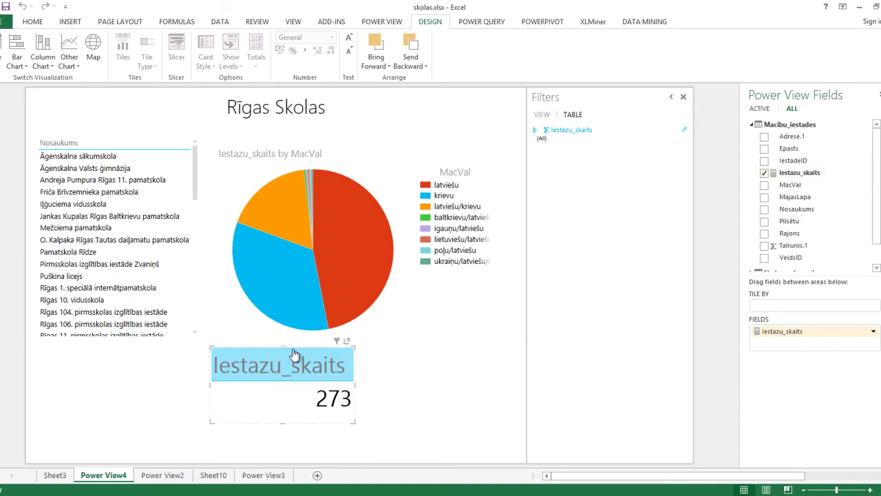
pyautogui.moveTo(296, 346); pyautogui.dragTo(135, 357)
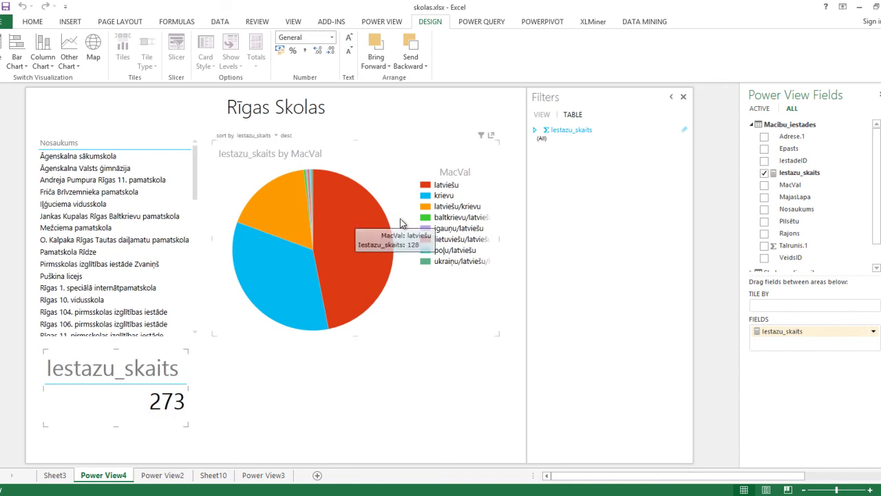
# - Highlight latviešu, krievu and latviešu/krievu in the pie chart's legend to compare their school totals, and clear the highlight
pyautogui.click(438, 186)
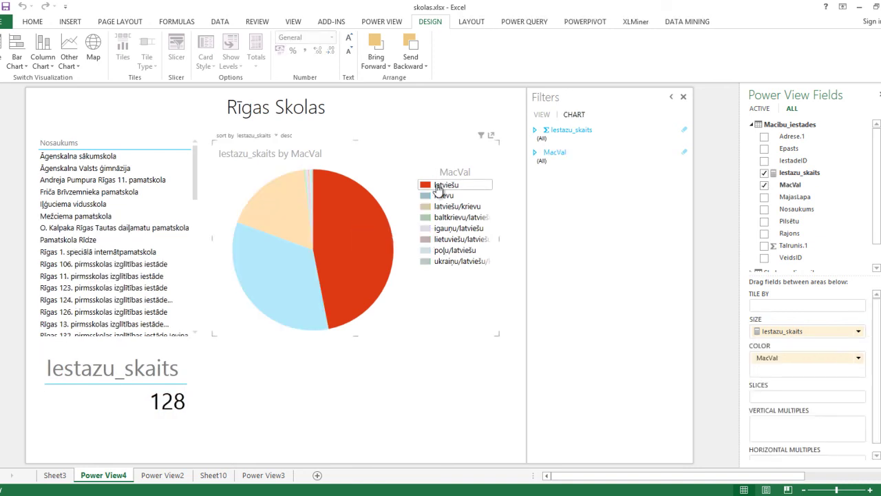
pyautogui.click(442, 196)
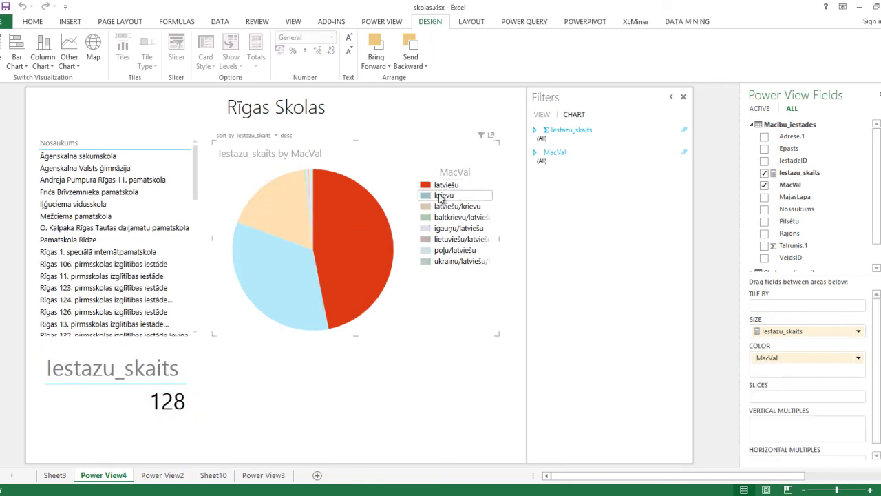
pyautogui.click(450, 206)
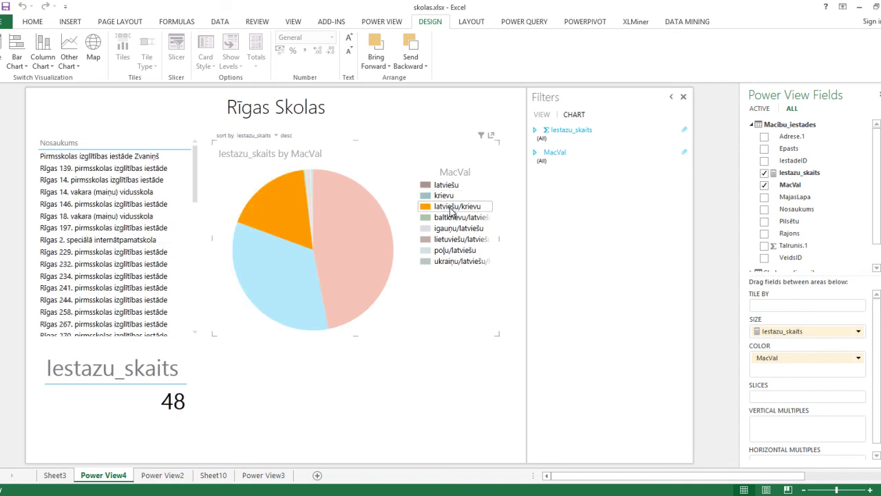
pyautogui.click(382, 187)
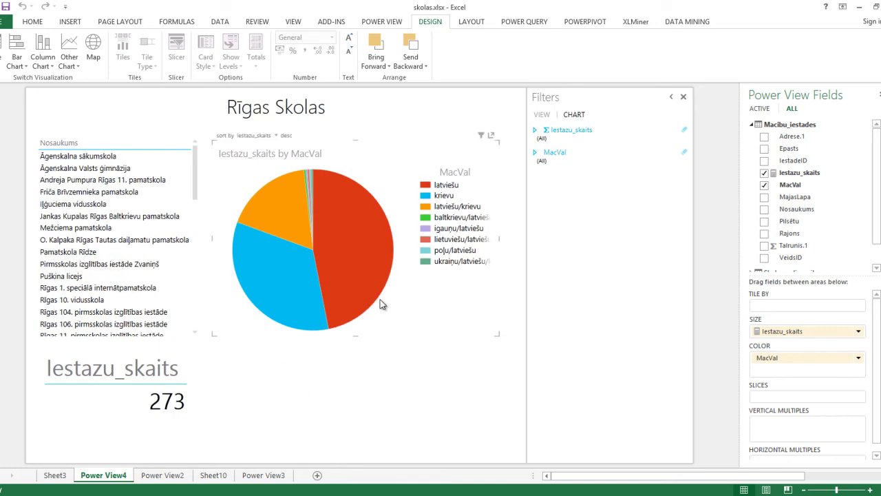
pyautogui.moveTo(380, 299)
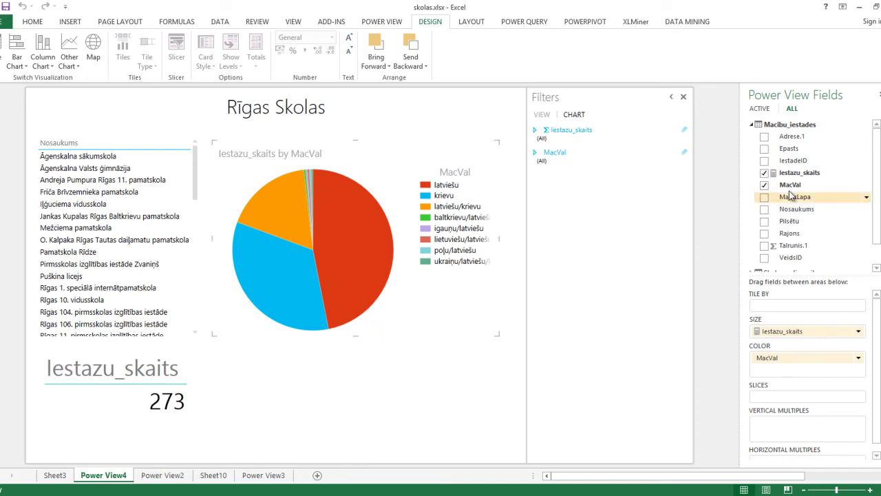
# - Add the G2013 field from Skolenu_skaits to the pie chart's filters
pyautogui.scroll(-1, 879, 185)
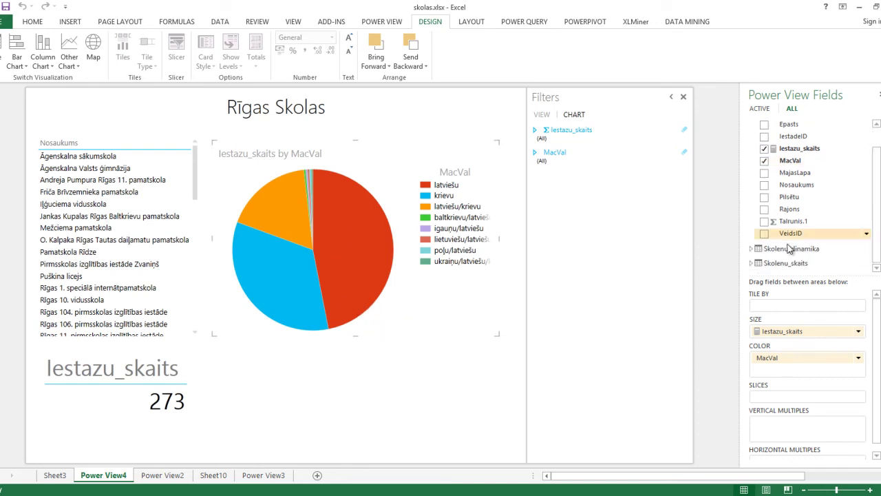
pyautogui.click(751, 263)
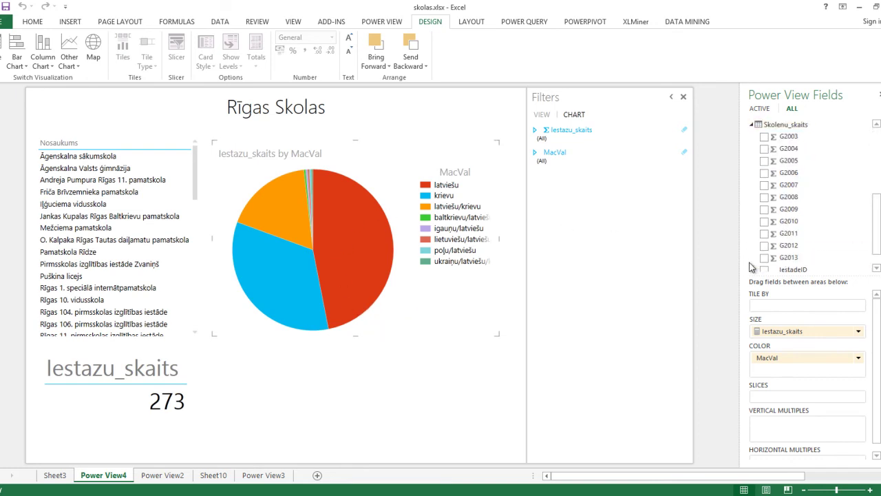
pyautogui.scroll(-1, 842, 259)
pyautogui.moveTo(799, 240); pyautogui.dragTo(585, 155)
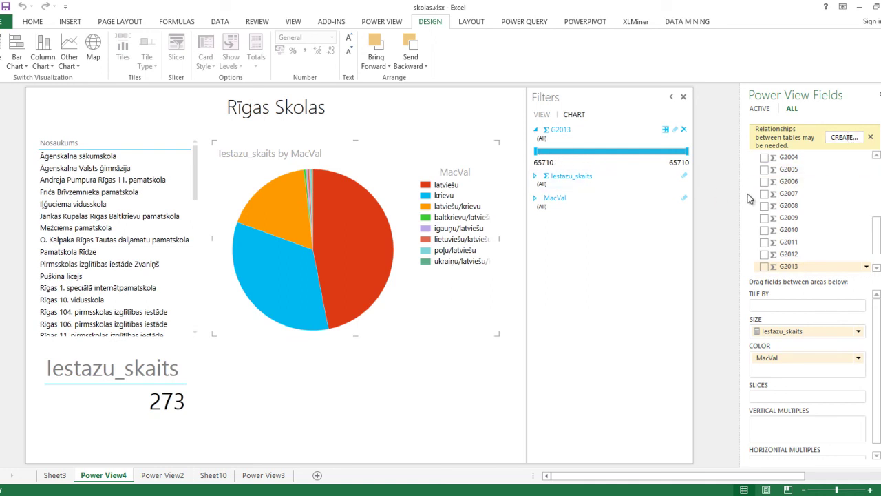
# - Check the existing relationships between the Data Model tables
pyautogui.click(845, 139)
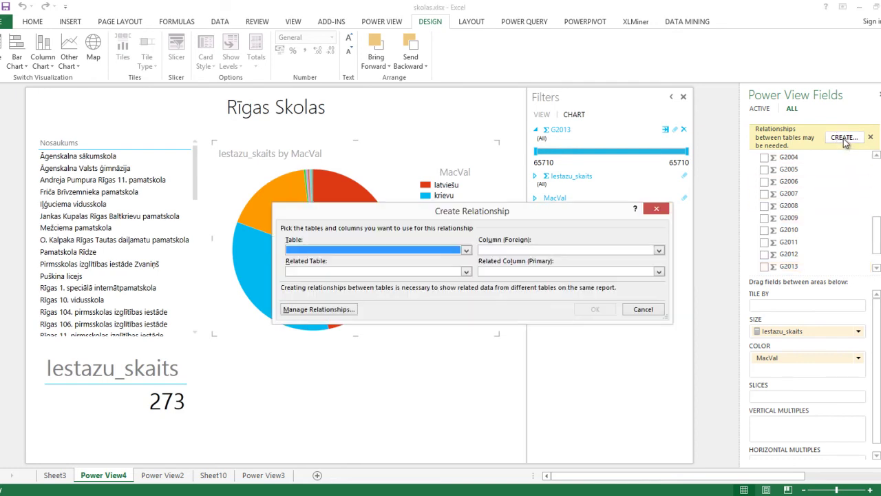
pyautogui.click(332, 310)
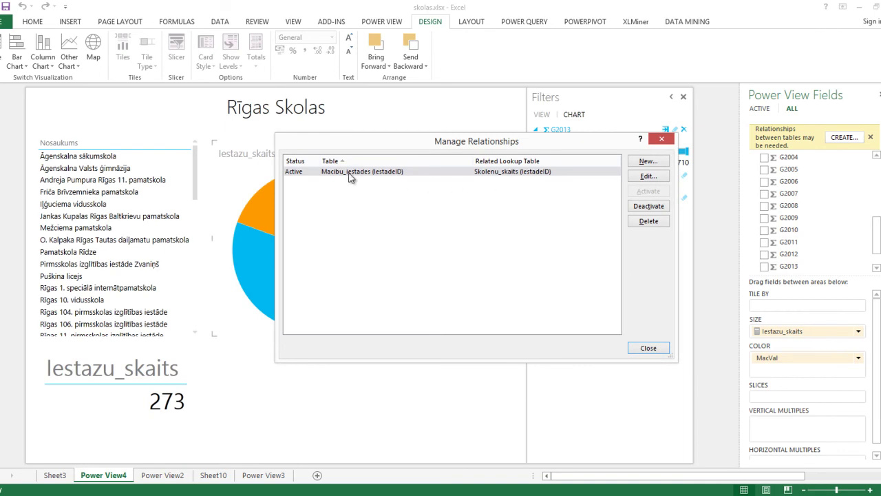
pyautogui.click(660, 140)
# - Try to create a relationship from IestadeID in Skolenu_skaits to IestadeID in Macibu_iestades
pyautogui.click(844, 137)
pyautogui.click(403, 254)
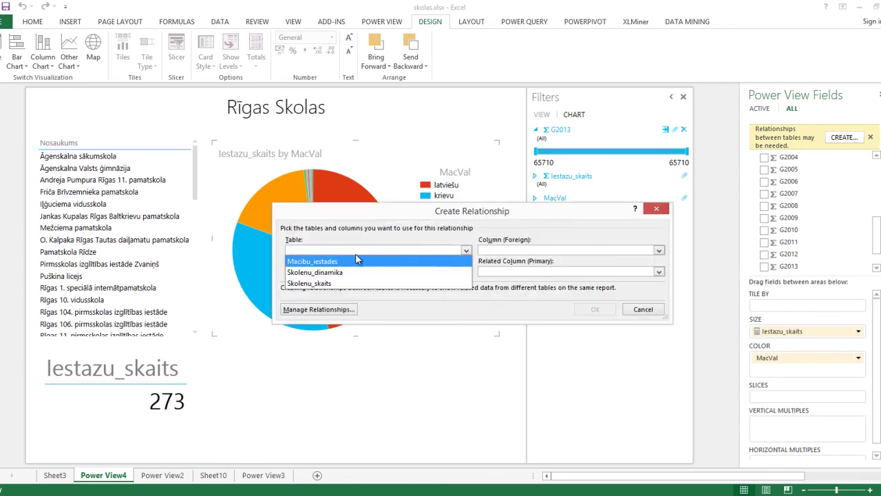
pyautogui.click(318, 284)
pyautogui.click(520, 254)
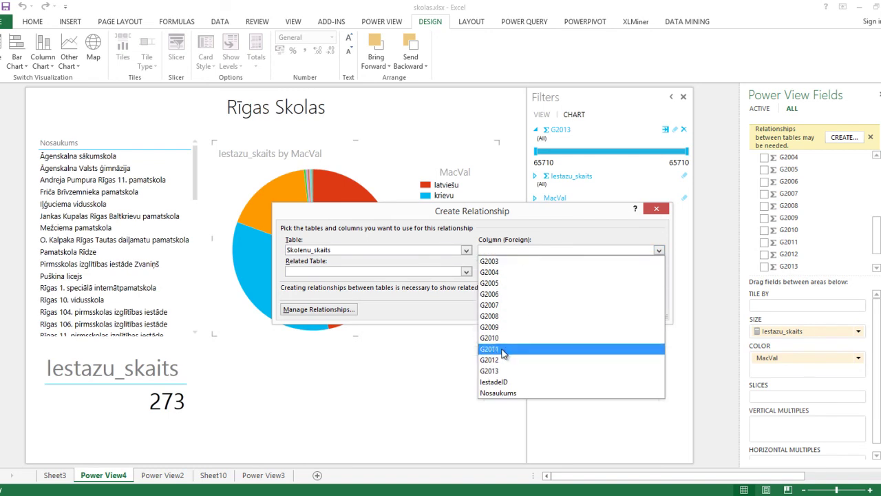
pyautogui.click(505, 378)
pyautogui.click(429, 272)
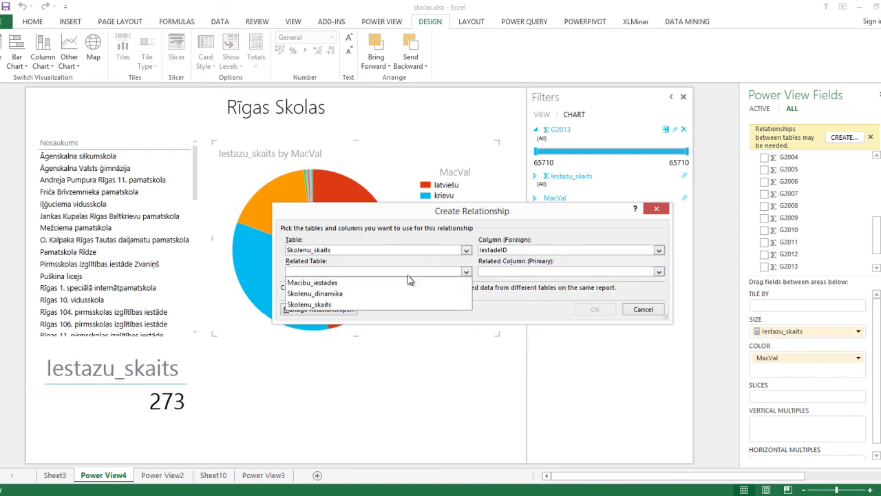
pyautogui.click(347, 288)
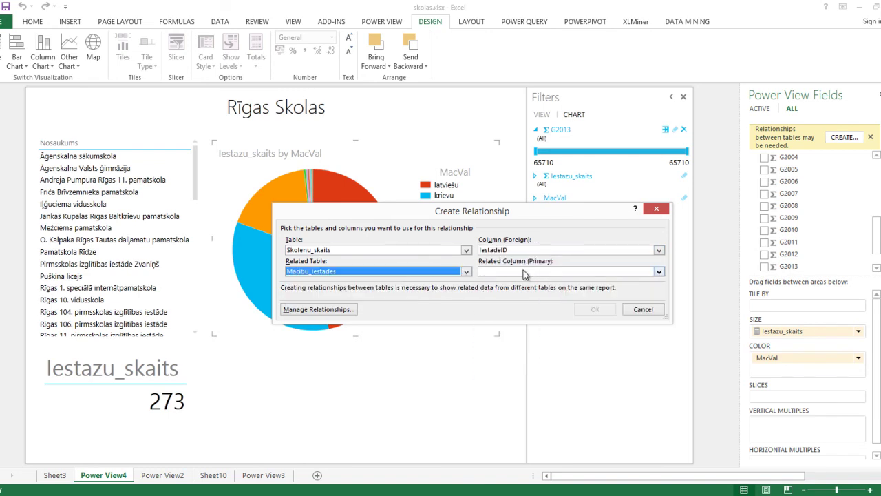
pyautogui.click(524, 270)
pyautogui.click(511, 304)
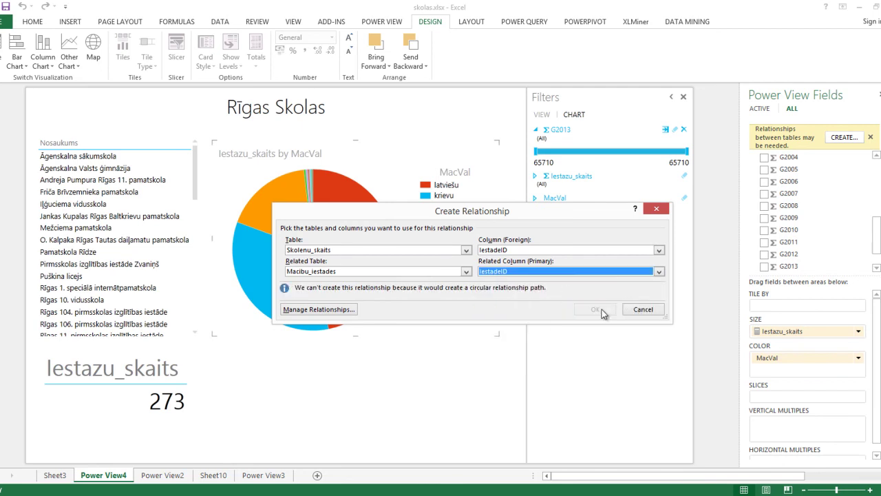
# - Try to create a relationship from IestadeID in Macibu_iestades to IestadeID in Skolenu_skaits
pyautogui.click(383, 247)
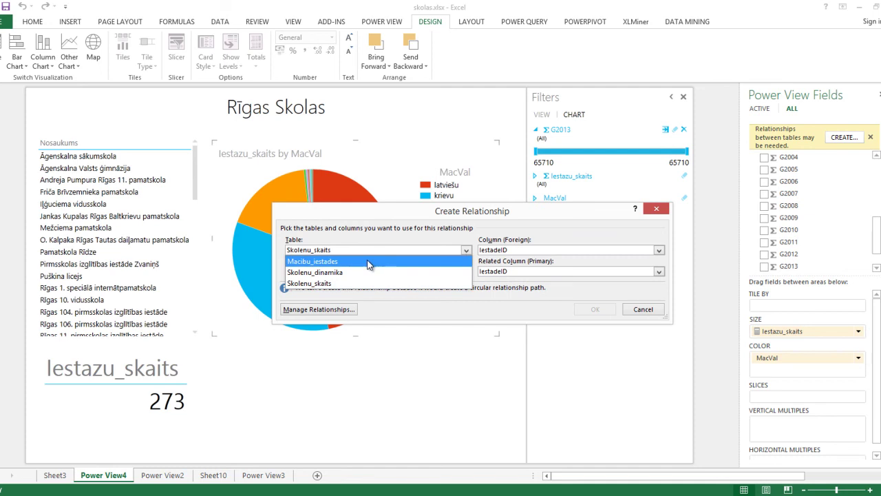
pyautogui.click(365, 263)
pyautogui.click(502, 252)
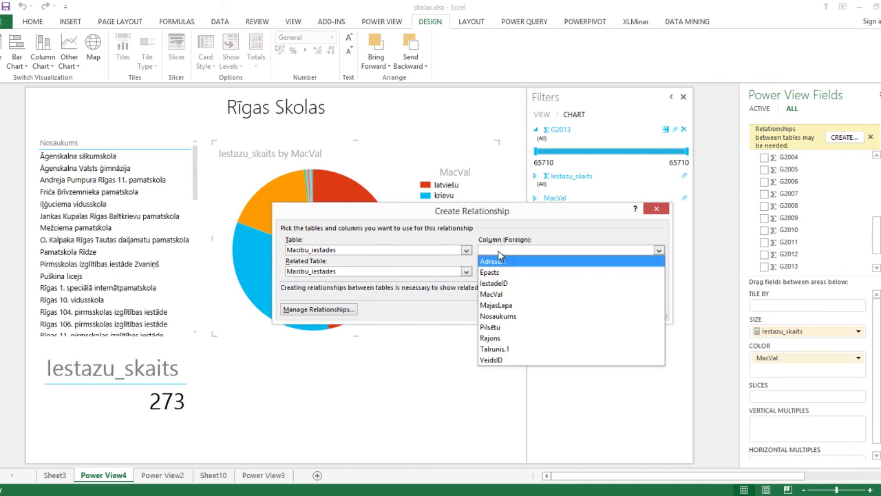
pyautogui.click(499, 283)
pyautogui.click(422, 272)
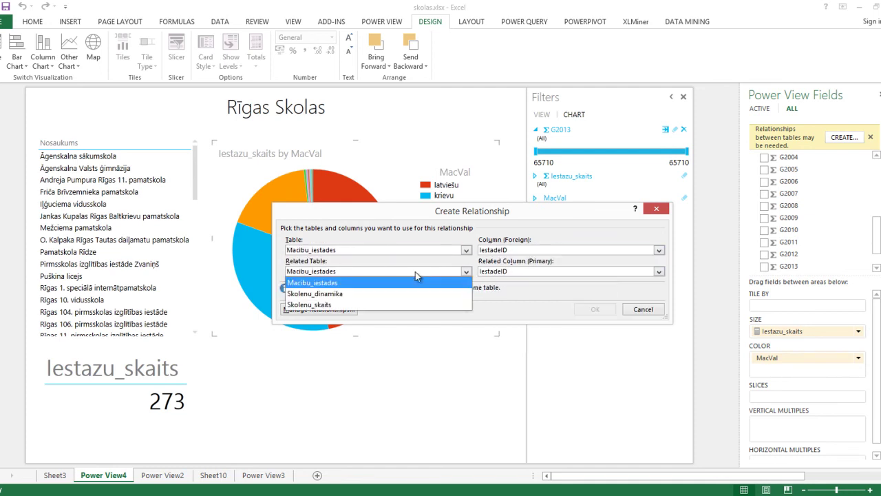
pyautogui.click(390, 305)
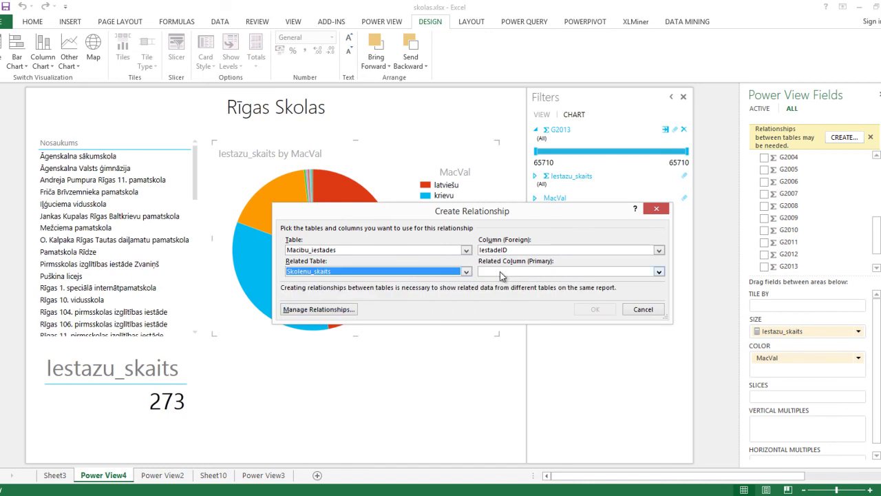
pyautogui.click(502, 275)
pyautogui.click(518, 404)
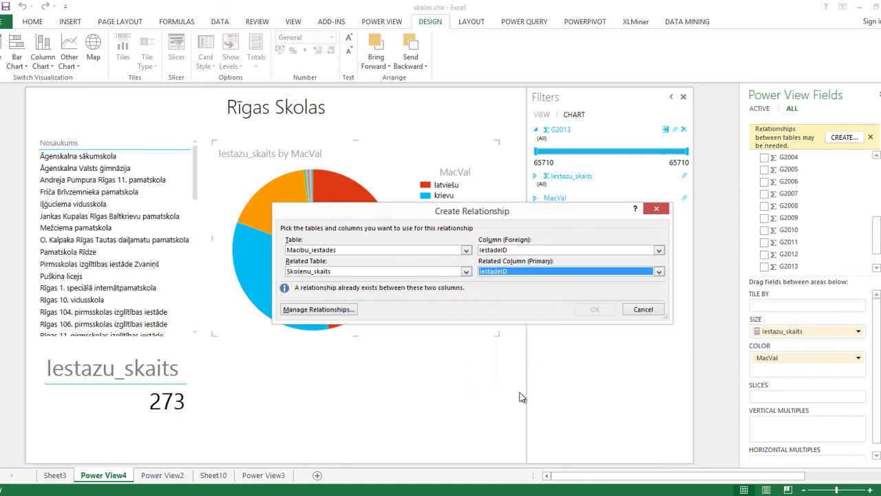
pyautogui.click(643, 309)
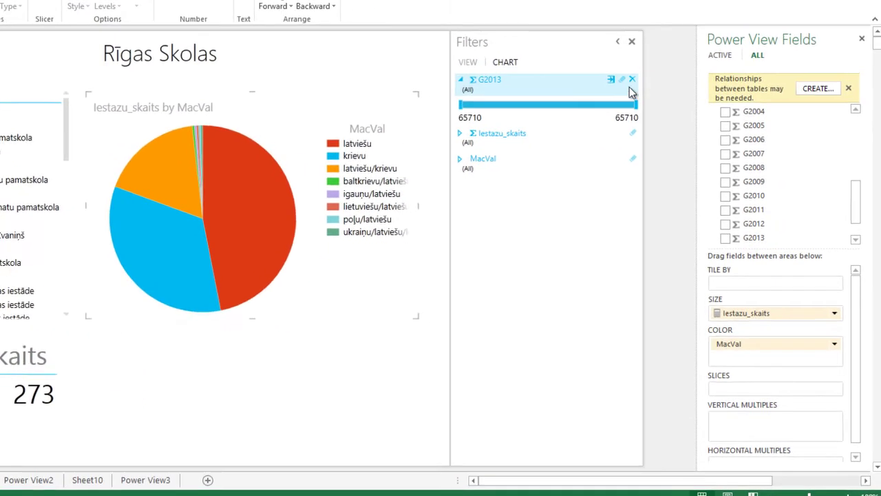
# - Remove G2013 from the pie chart's filters and add the G2013 field from Skolenu_skaits to the whole view's filters
pyautogui.click(684, 129)
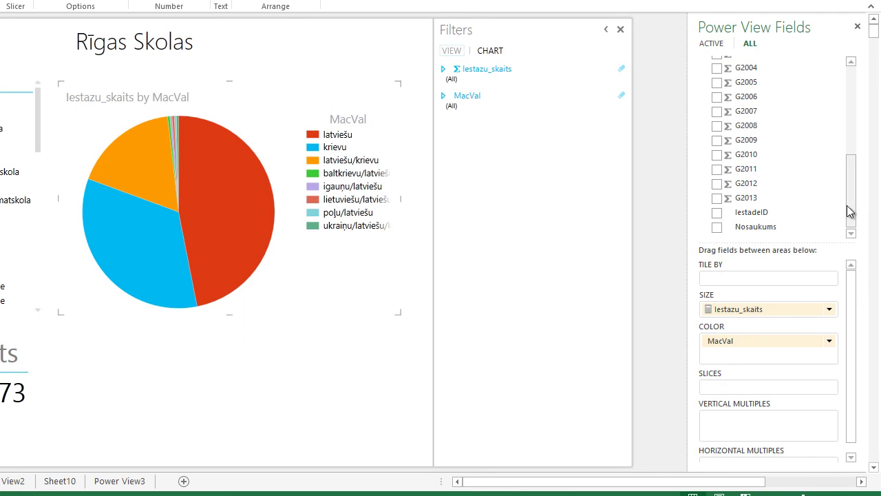
pyautogui.moveTo(852, 212); pyautogui.dragTo(852, 101)
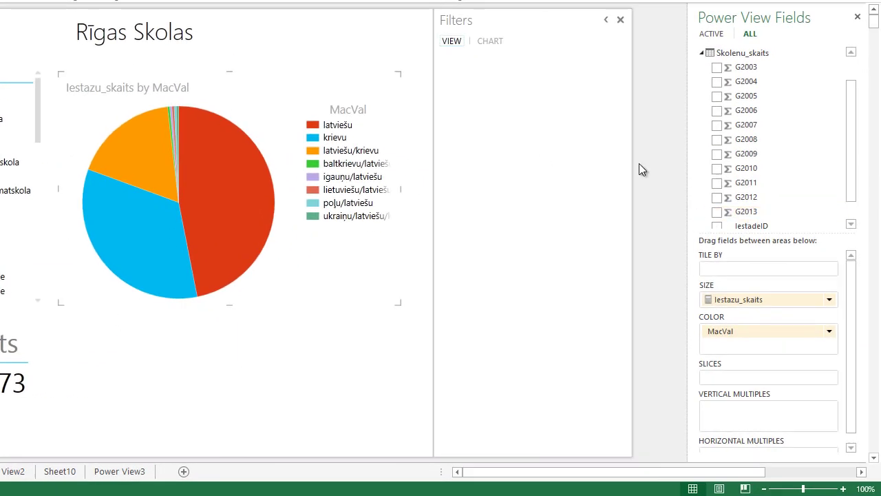
pyautogui.moveTo(724, 211); pyautogui.dragTo(525, 112)
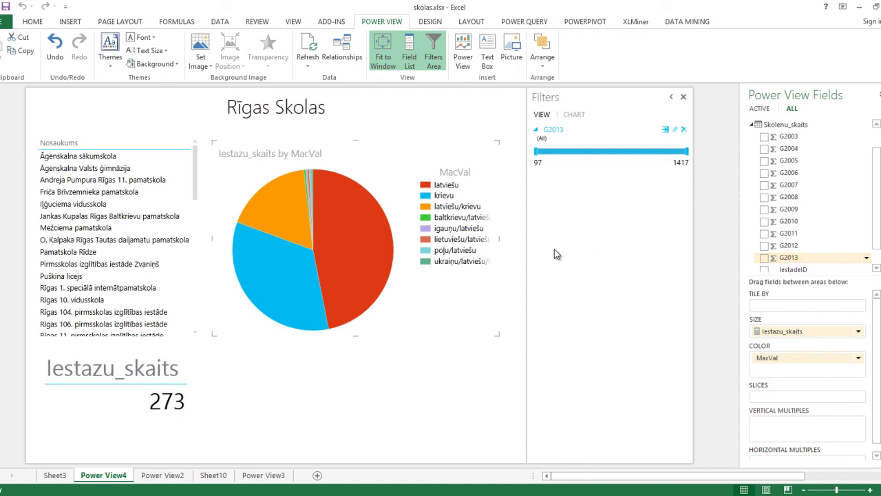
# - Add a table of MacVal and Iestazu_skaits below the pie chart, sorted by Iestazu_skaits in descending order
pyautogui.click(752, 125)
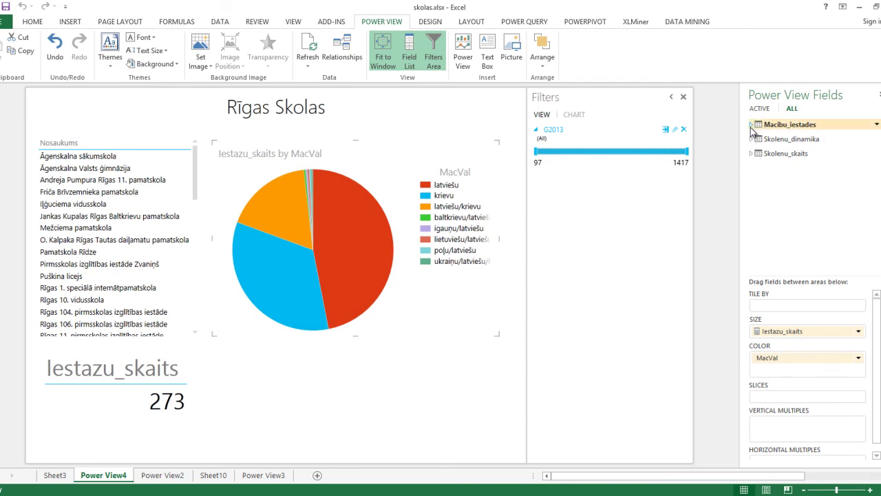
pyautogui.click(751, 126)
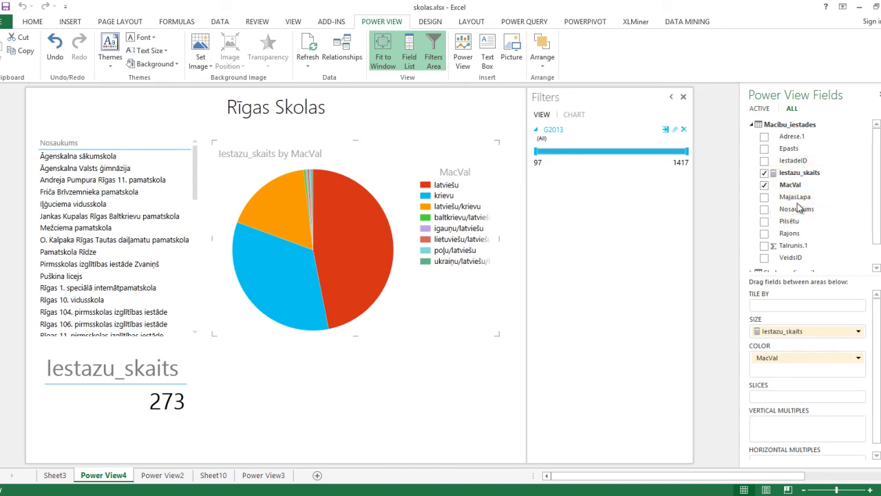
pyautogui.moveTo(792, 186); pyautogui.dragTo(298, 374)
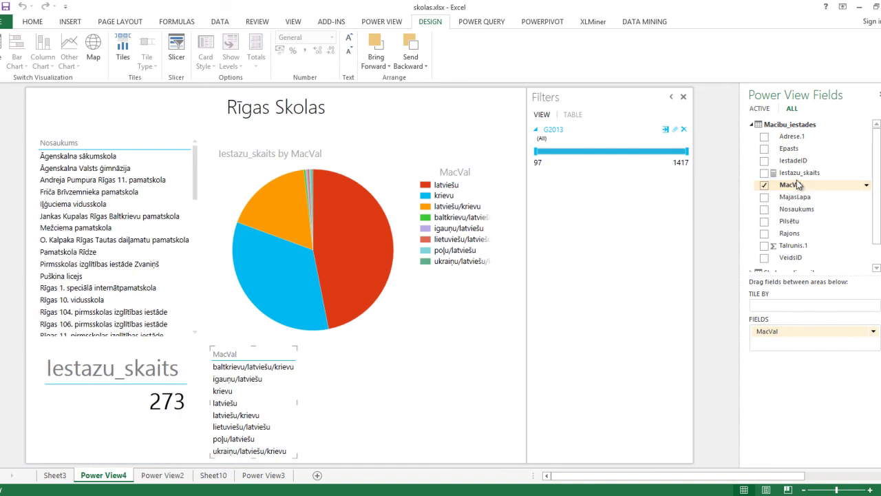
pyautogui.moveTo(799, 173); pyautogui.dragTo(290, 399)
pyautogui.moveTo(360, 404); pyautogui.dragTo(481, 405)
pyautogui.click(318, 356)
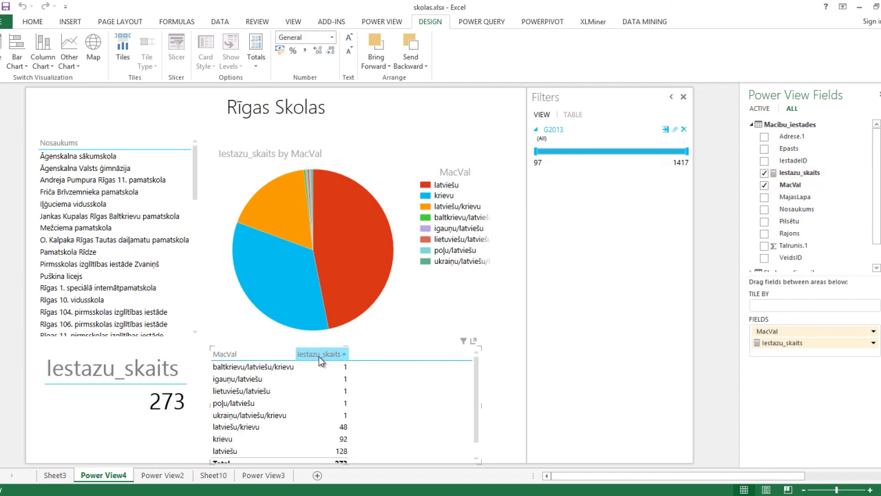
pyautogui.click(320, 355)
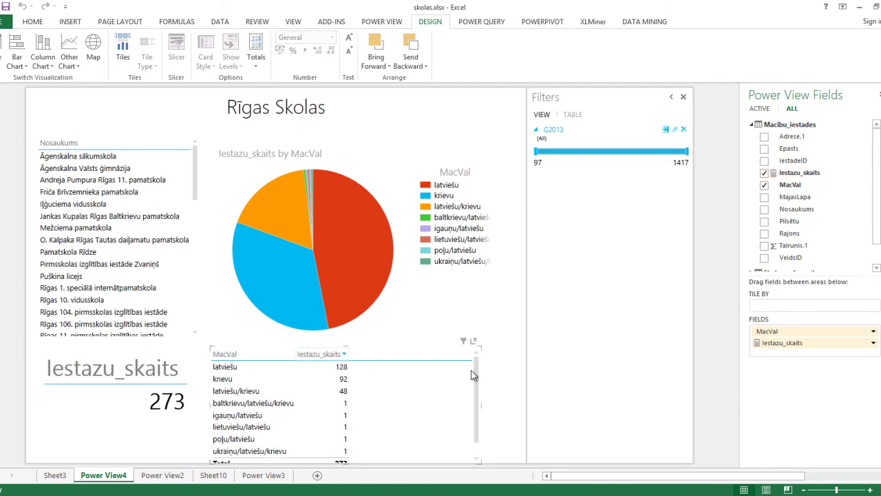
# - Narrow the MacVal table to fit its two columns and move it farther right below the pie chart
pyautogui.moveTo(483, 404); pyautogui.dragTo(385, 406)
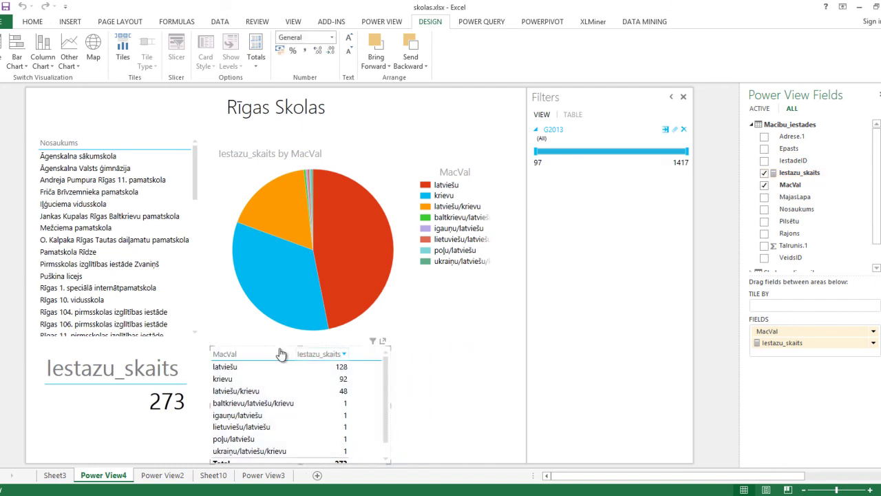
pyautogui.click(363, 348)
pyautogui.click(362, 350)
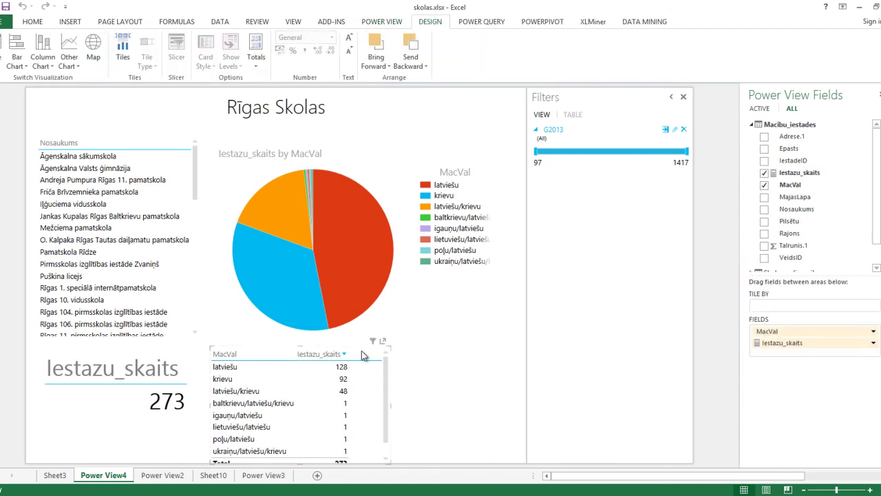
pyautogui.moveTo(359, 352); pyautogui.dragTo(475, 345)
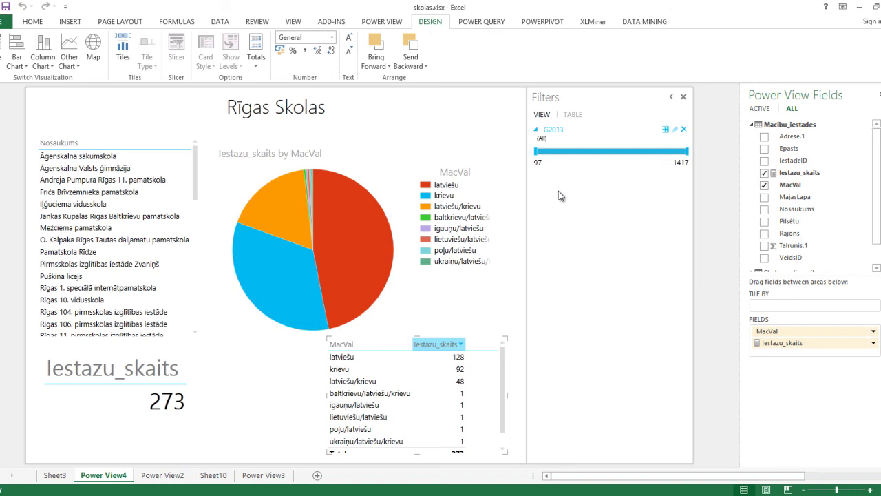
# - Filter the view to schools with G2013 less than or equal to 264 and look through the Nosaukums list
pyautogui.moveTo(686, 151); pyautogui.dragTo(558, 159)
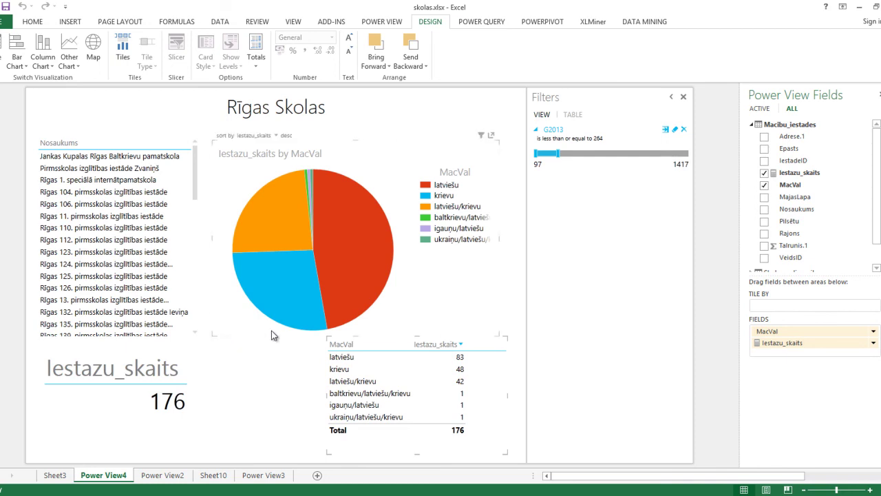
pyautogui.moveTo(333, 185)
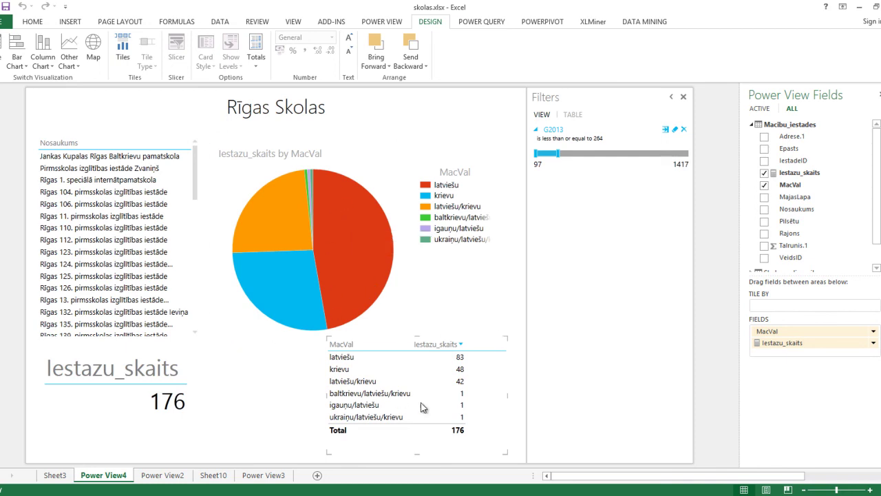
pyautogui.click(196, 177)
pyautogui.scroll(-20, 183, 309)
pyautogui.moveTo(193, 323); pyautogui.dragTo(196, 153)
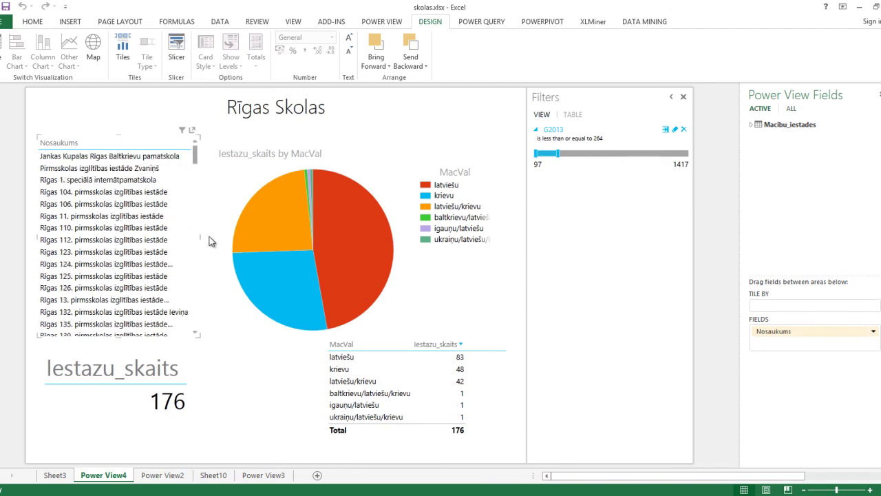
# - Filter the view to G2013 between 581 and 954 and examine the school list and the pie chart's language slices
pyautogui.moveTo(559, 152); pyautogui.dragTo(635, 152)
pyautogui.moveTo(536, 153); pyautogui.dragTo(590, 153)
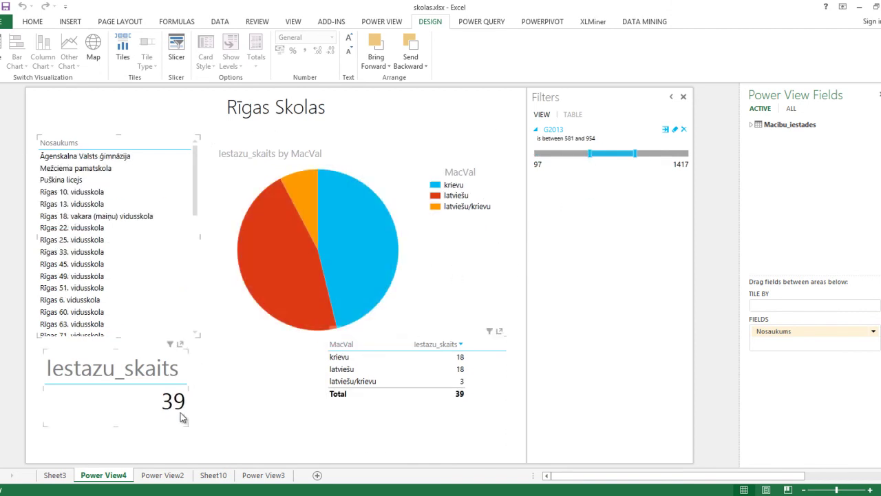
pyautogui.moveTo(195, 189)
pyautogui.mouseDown()
pyautogui.moveTo(197, 336)
pyautogui.moveTo(200, 184)
pyautogui.mouseUp()
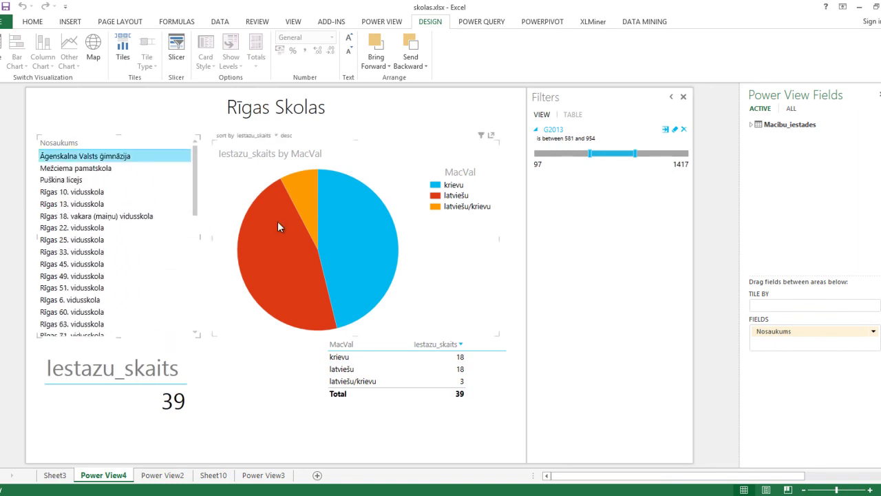
pyautogui.moveTo(355, 269)
pyautogui.moveTo(272, 210)
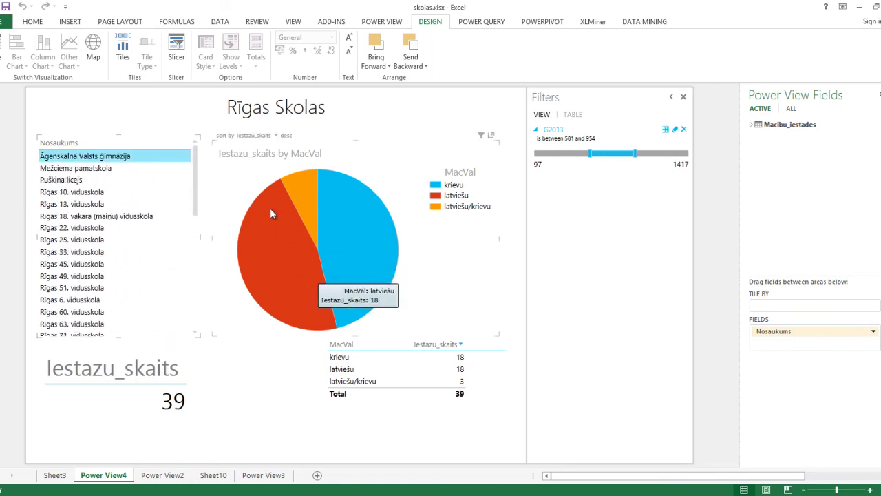
# - Filter the view to the largest schools, trying G2013 minimums of 1065, 1003 and 771 to compare teaching languages
pyautogui.moveTo(636, 152); pyautogui.dragTo(698, 158)
pyautogui.moveTo(589, 153); pyautogui.dragTo(644, 153)
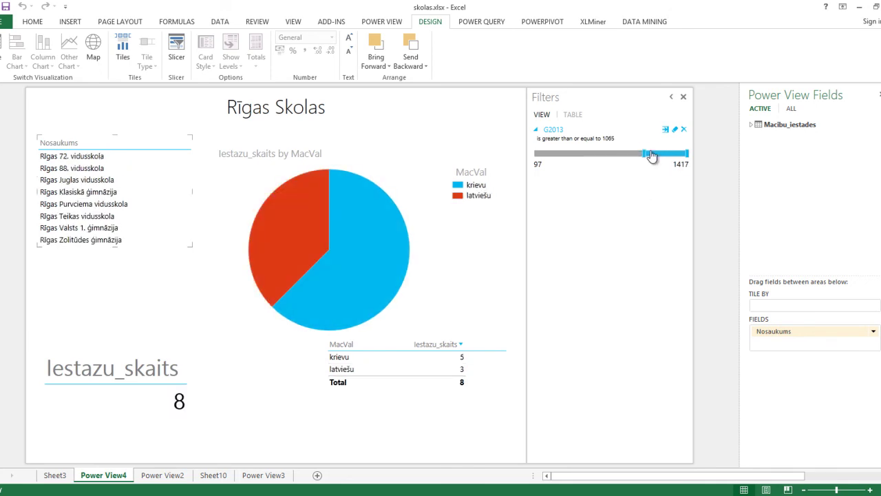
pyautogui.moveTo(644, 152); pyautogui.dragTo(637, 152)
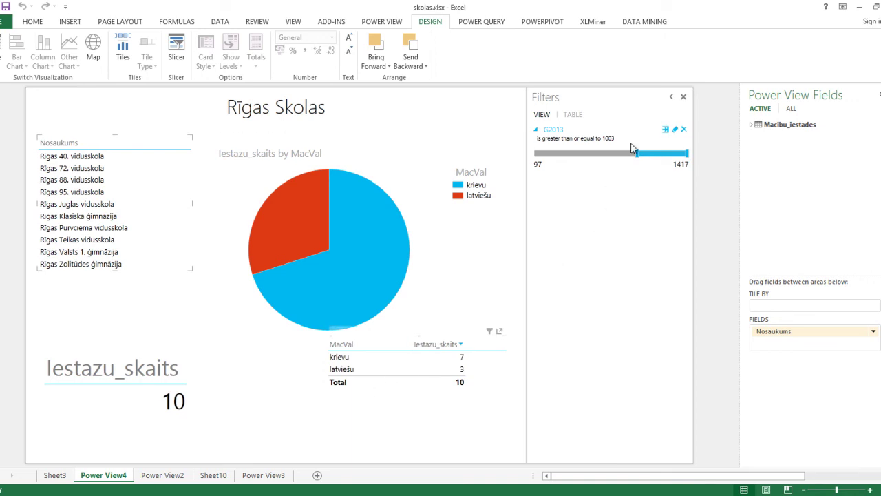
pyautogui.moveTo(638, 153); pyautogui.dragTo(611, 152)
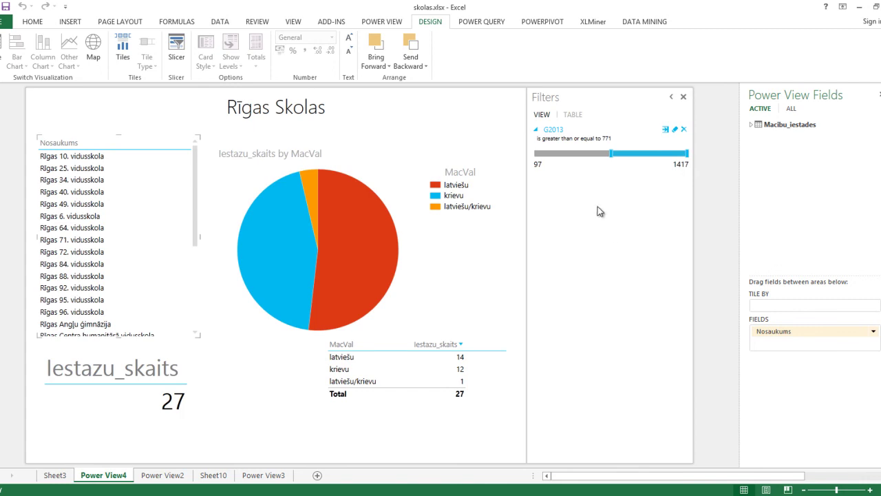
pyautogui.moveTo(613, 152); pyautogui.dragTo(618, 153)
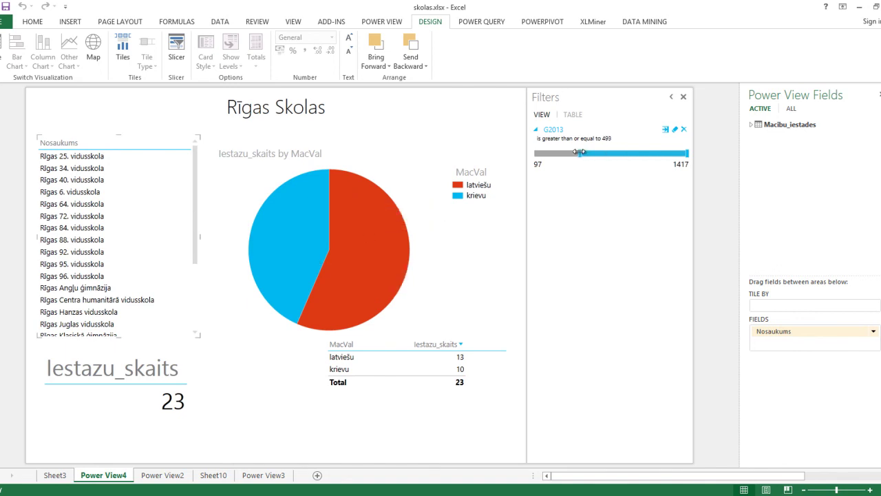
# - Set the view's G2013 filter to less than or equal to 501 with no lower limit
pyautogui.moveTo(580, 152); pyautogui.dragTo(579, 152)
pyautogui.moveTo(687, 152); pyautogui.dragTo(536, 153)
pyautogui.moveTo(632, 154); pyautogui.dragTo(584, 153)
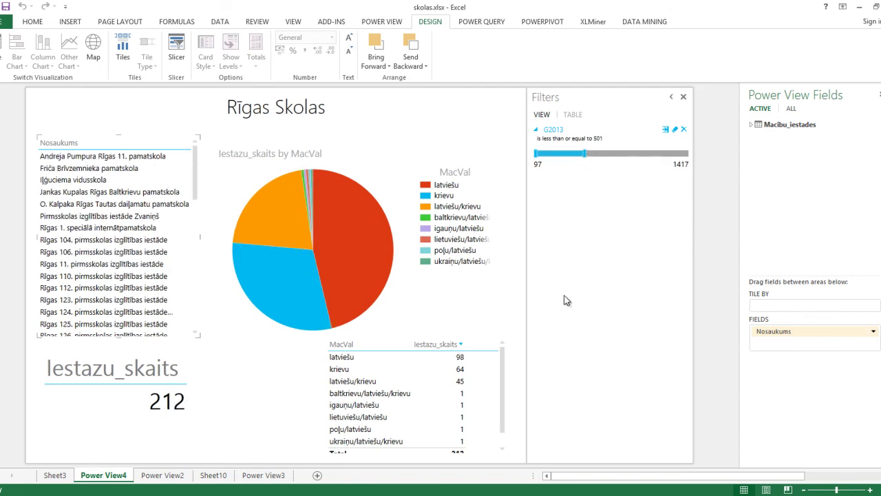